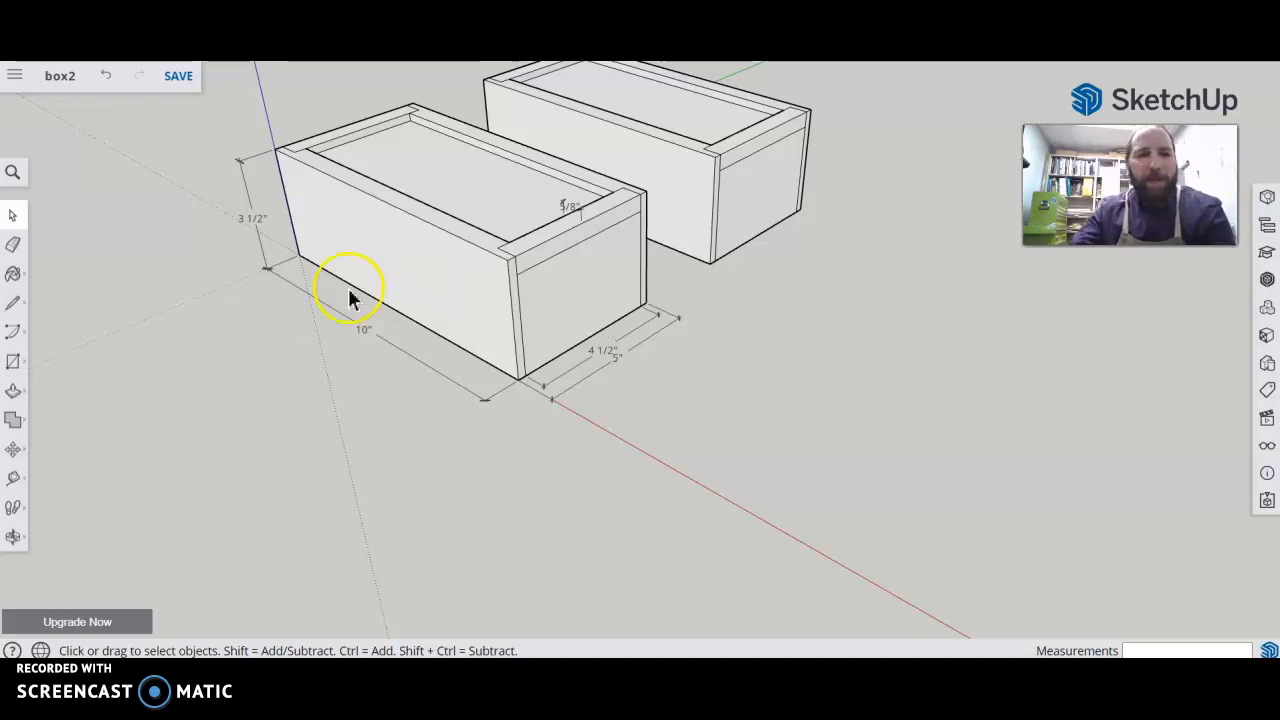
# Draw a 0.625 by 4.5 inch rectangle on the ground along the red axis, in front of the dimensioned box
pyautogui.click(14, 362)
pyautogui.click(655, 446)
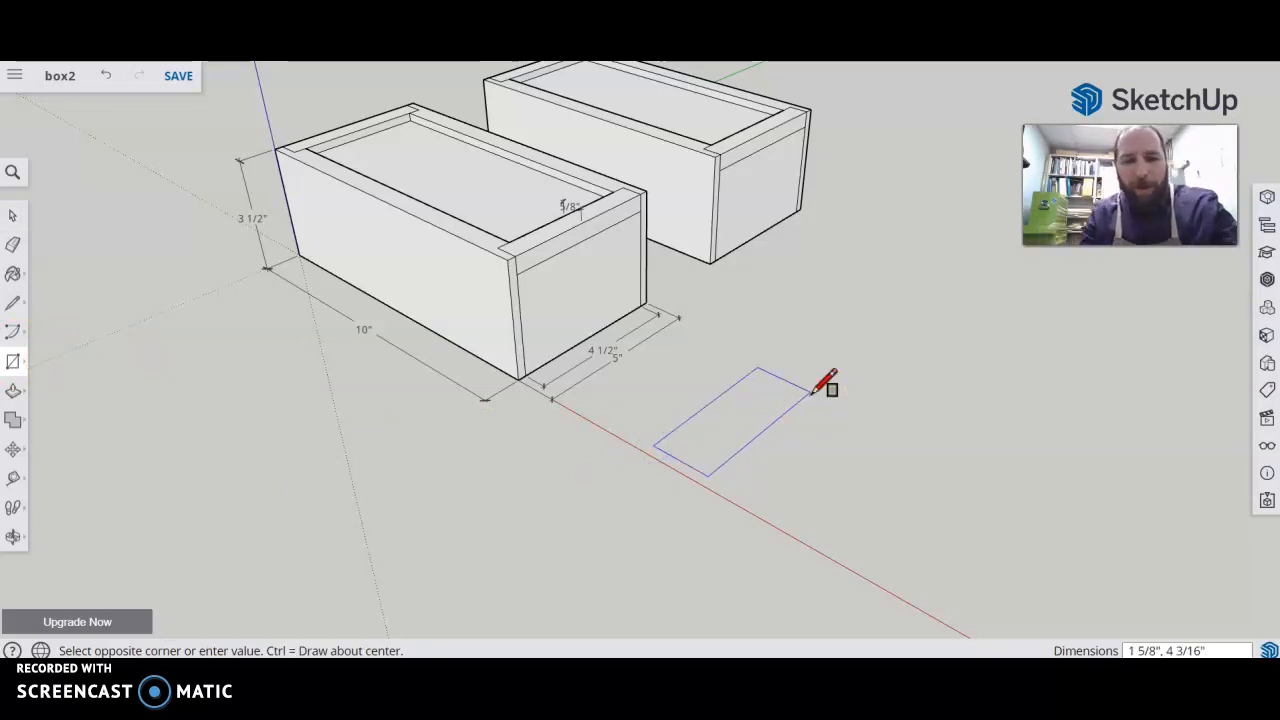
pyautogui.write('.625')
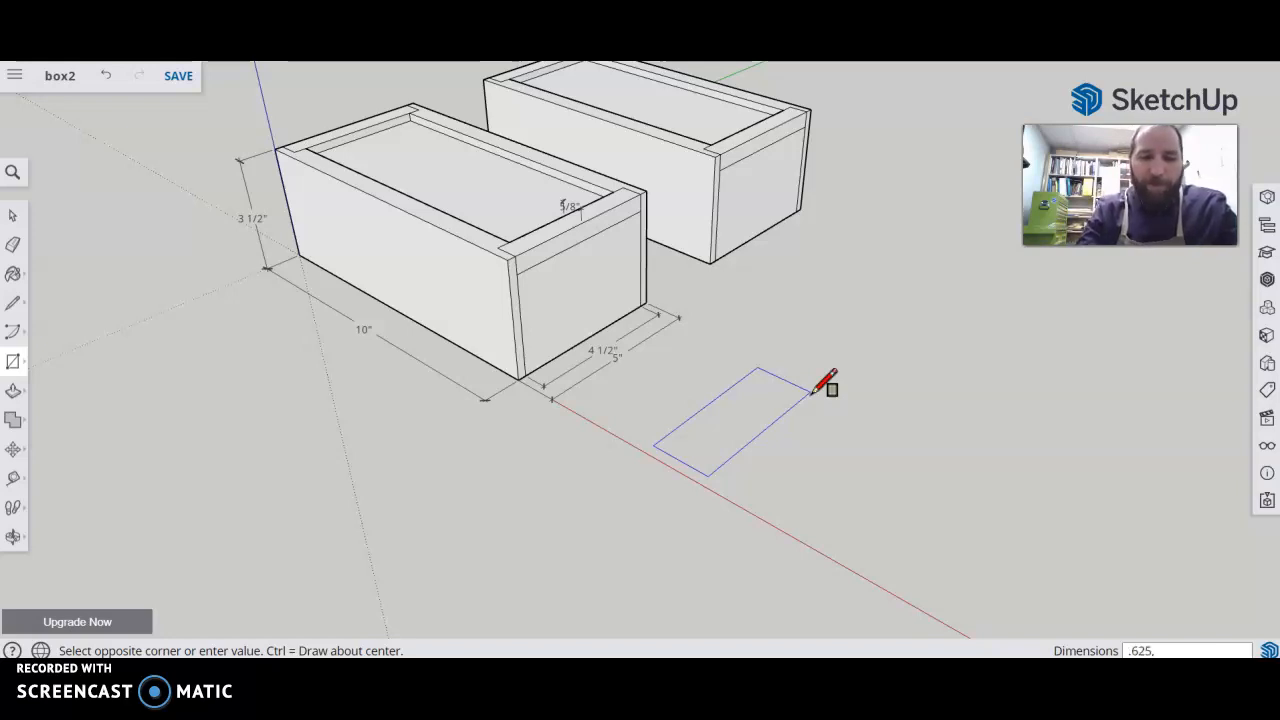
pyautogui.write(',4.5')
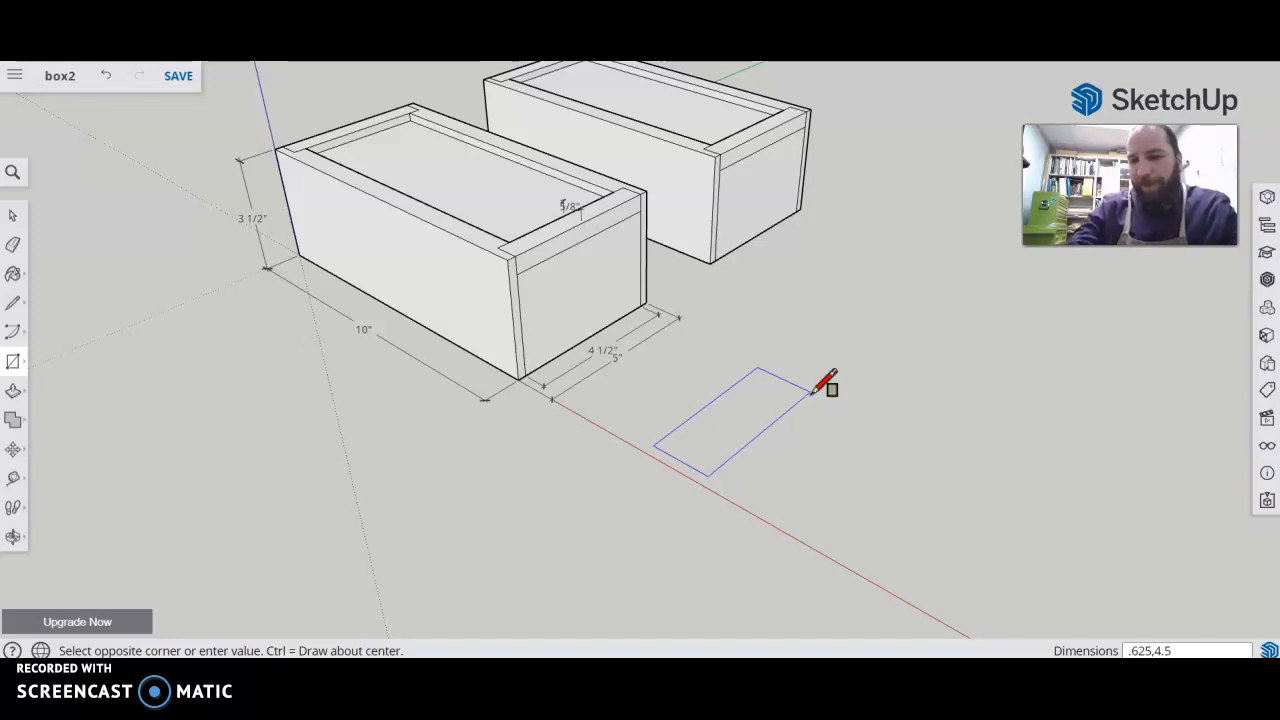
pyautogui.press('Return')
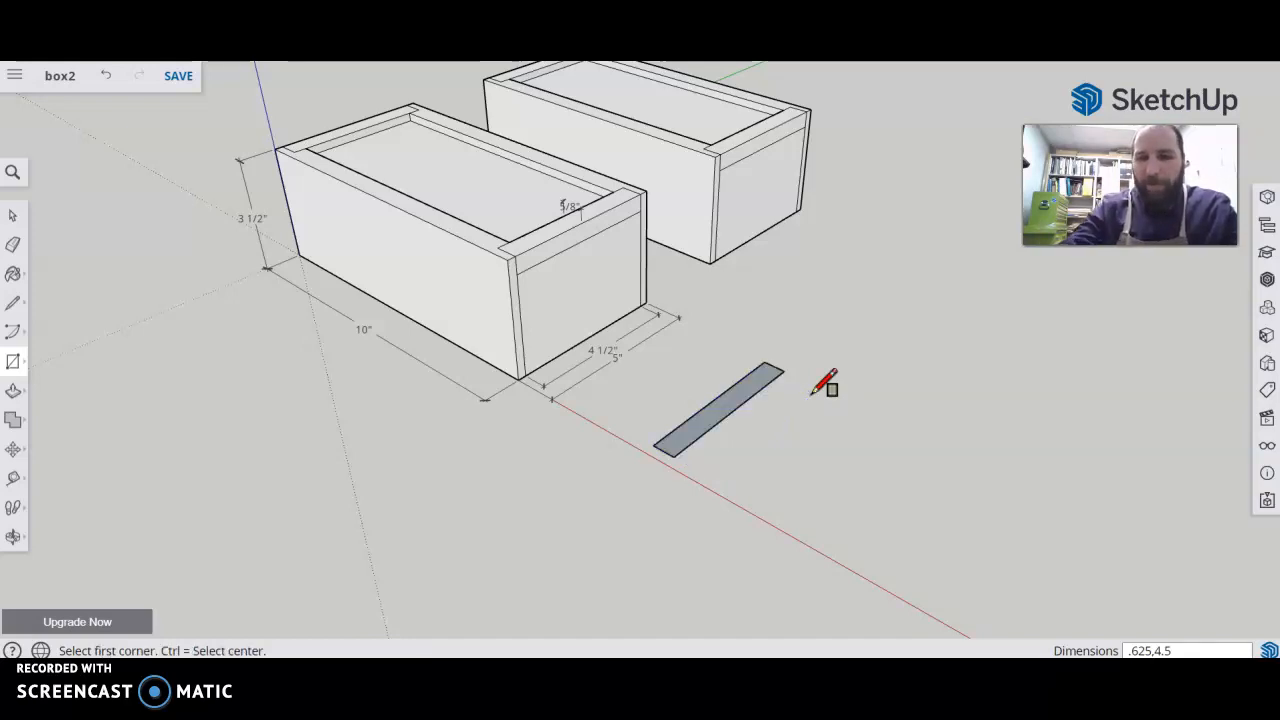
# Push/Pull the narrow rectangle up 3.5 inches to form an upright board
pyautogui.press('p')
pyautogui.moveTo(728, 408); pyautogui.dragTo(731, 346)
pyautogui.write('3.5')
pyautogui.press('Return')
pyautogui.press('space')
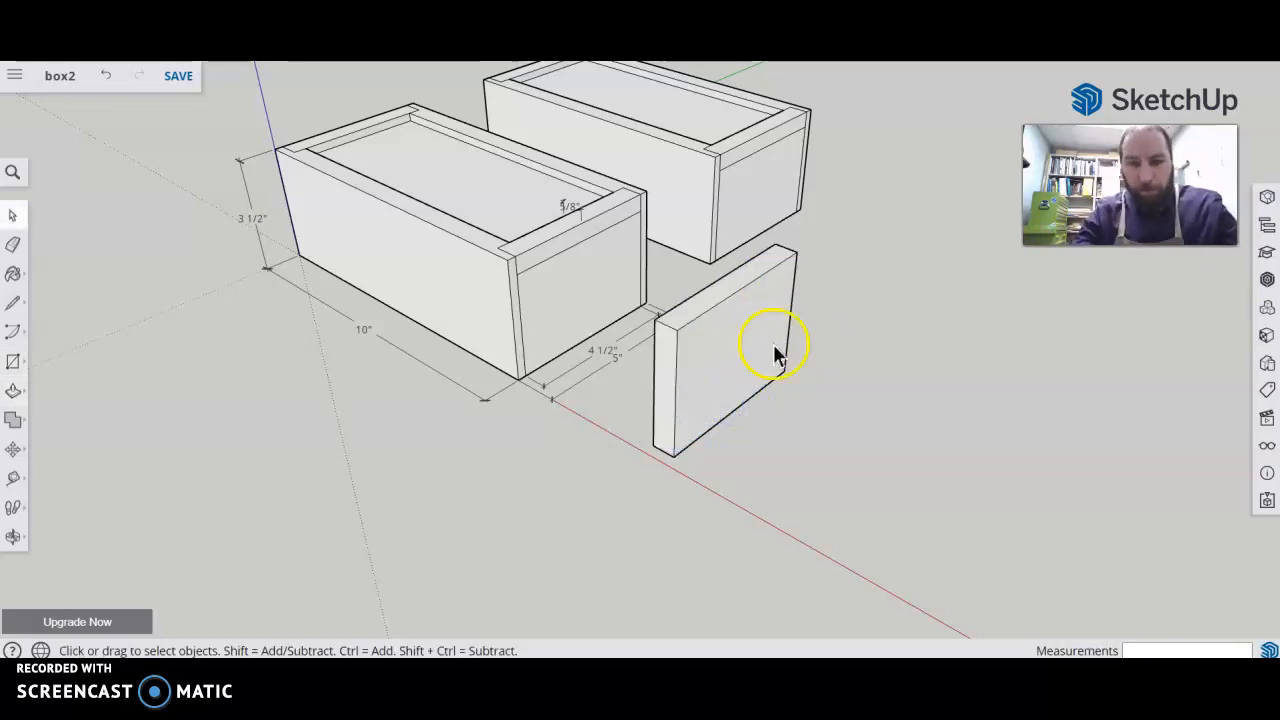
# Try crossing and window selections on the new board and the rear box
pyautogui.moveTo(820, 402); pyautogui.dragTo(763, 349)
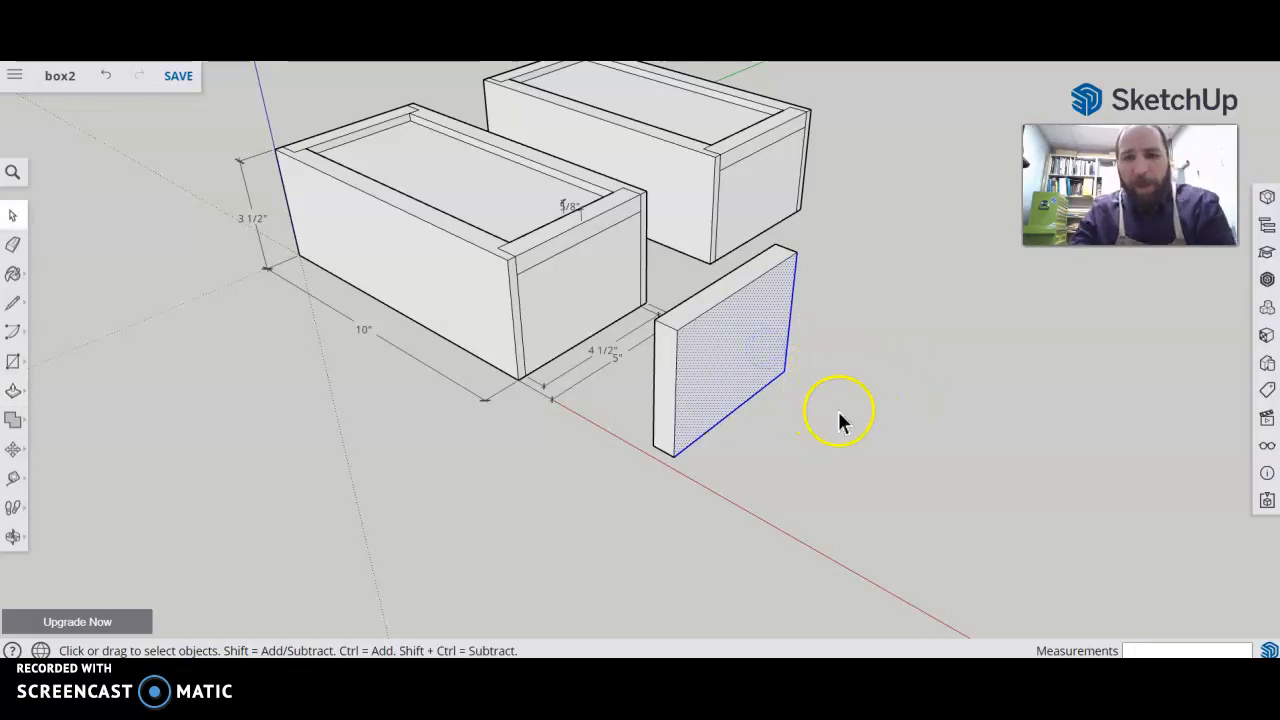
pyautogui.scroll(-2, 830, 437)
pyautogui.moveTo(811, 420); pyautogui.dragTo(930, 480, button='middle')
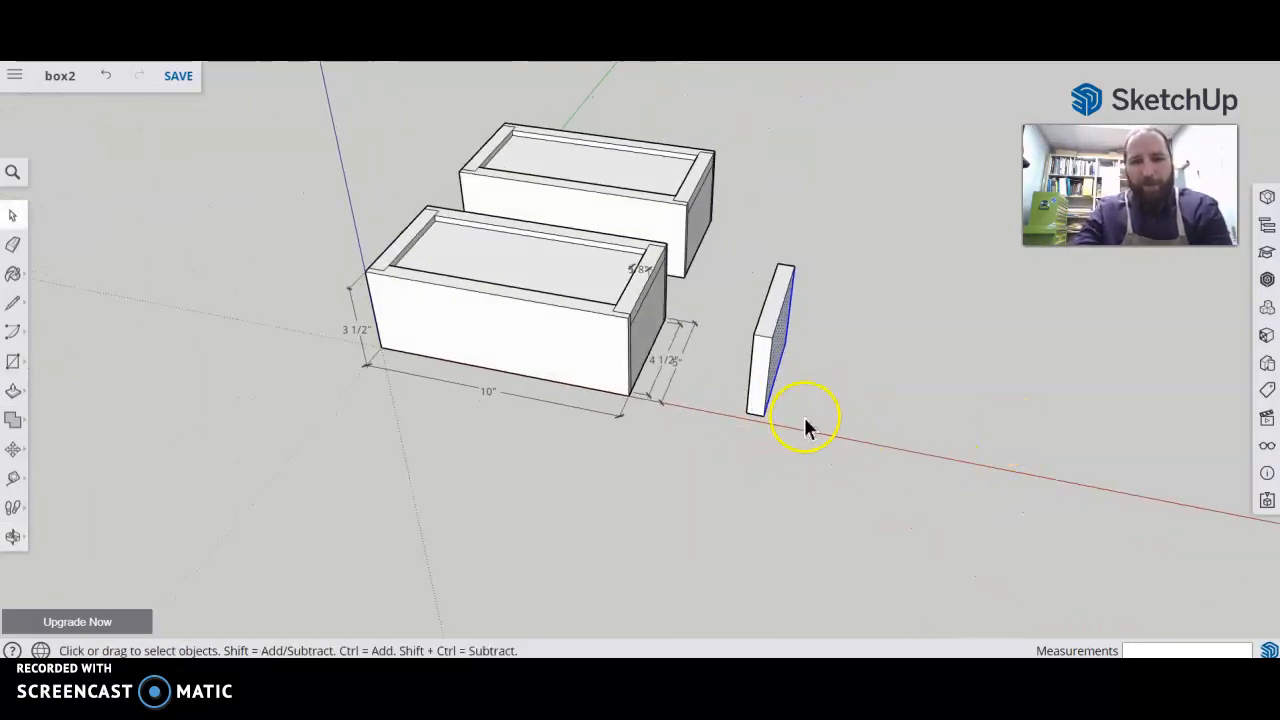
pyautogui.click(750, 210)
pyautogui.click(691, 166)
pyautogui.click(789, 200)
pyautogui.click(694, 171)
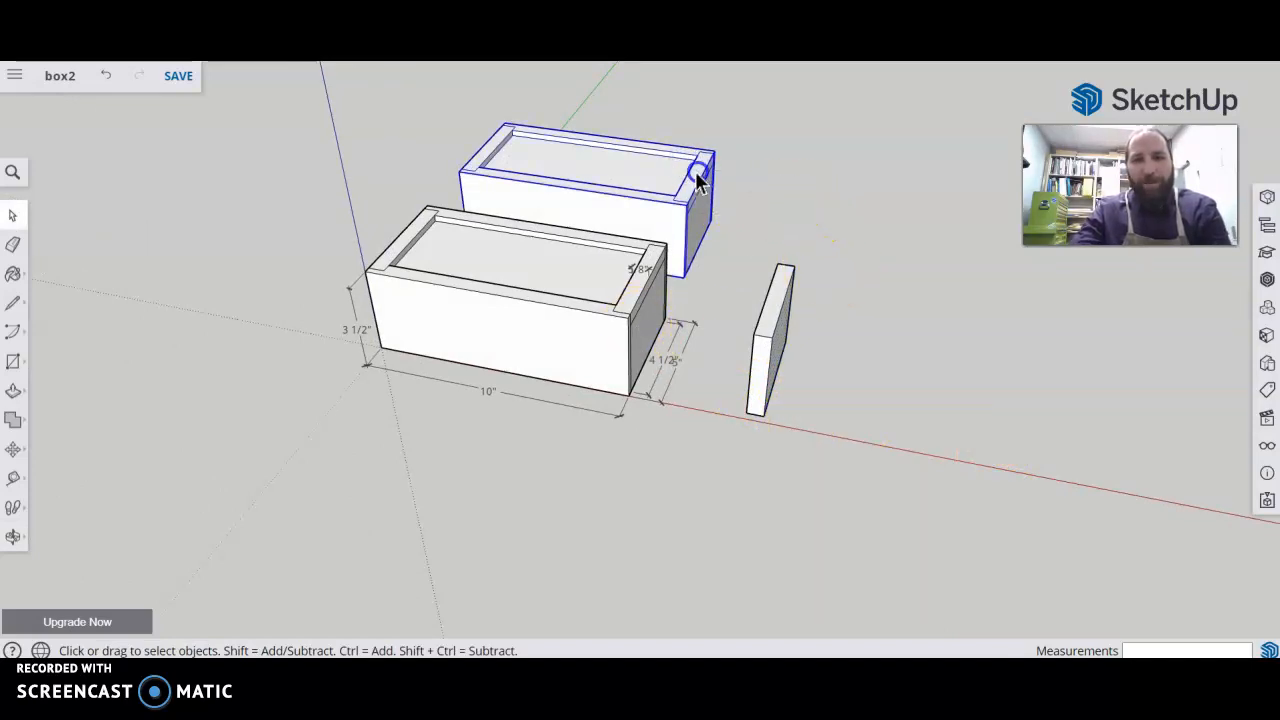
pyautogui.moveTo(840, 329); pyautogui.dragTo(866, 460)
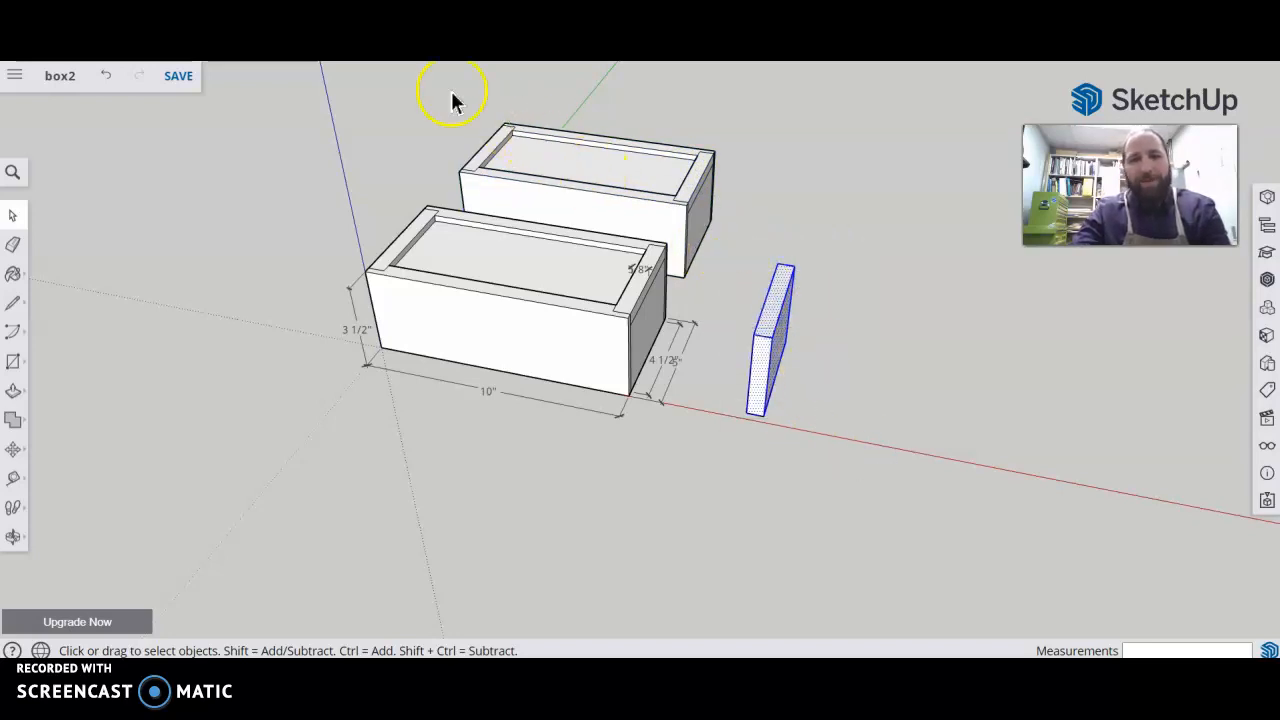
pyautogui.click(623, 160)
pyautogui.moveTo(451, 108); pyautogui.dragTo(583, 168)
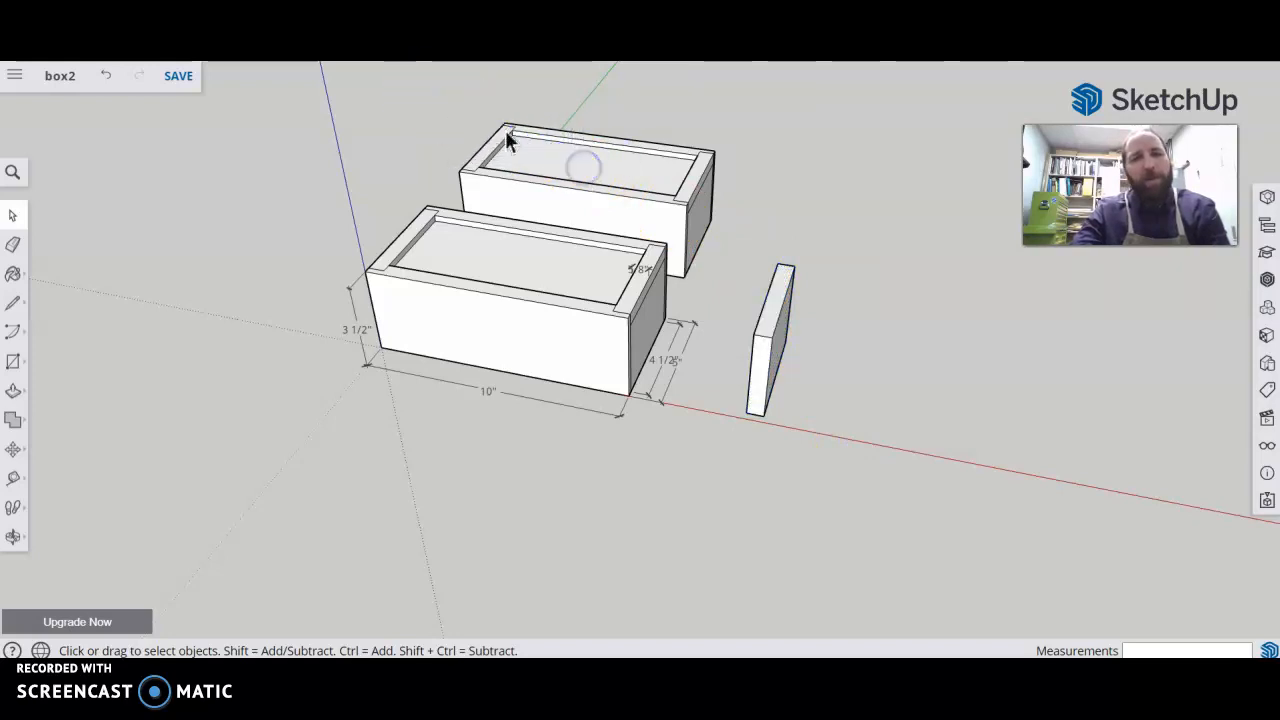
pyautogui.click(466, 154)
pyautogui.click(749, 203)
pyautogui.moveTo(750, 248); pyautogui.dragTo(870, 509)
# Make the whole upright board a component with the definition name "end"
pyautogui.moveTo(731, 234); pyautogui.dragTo(866, 503)
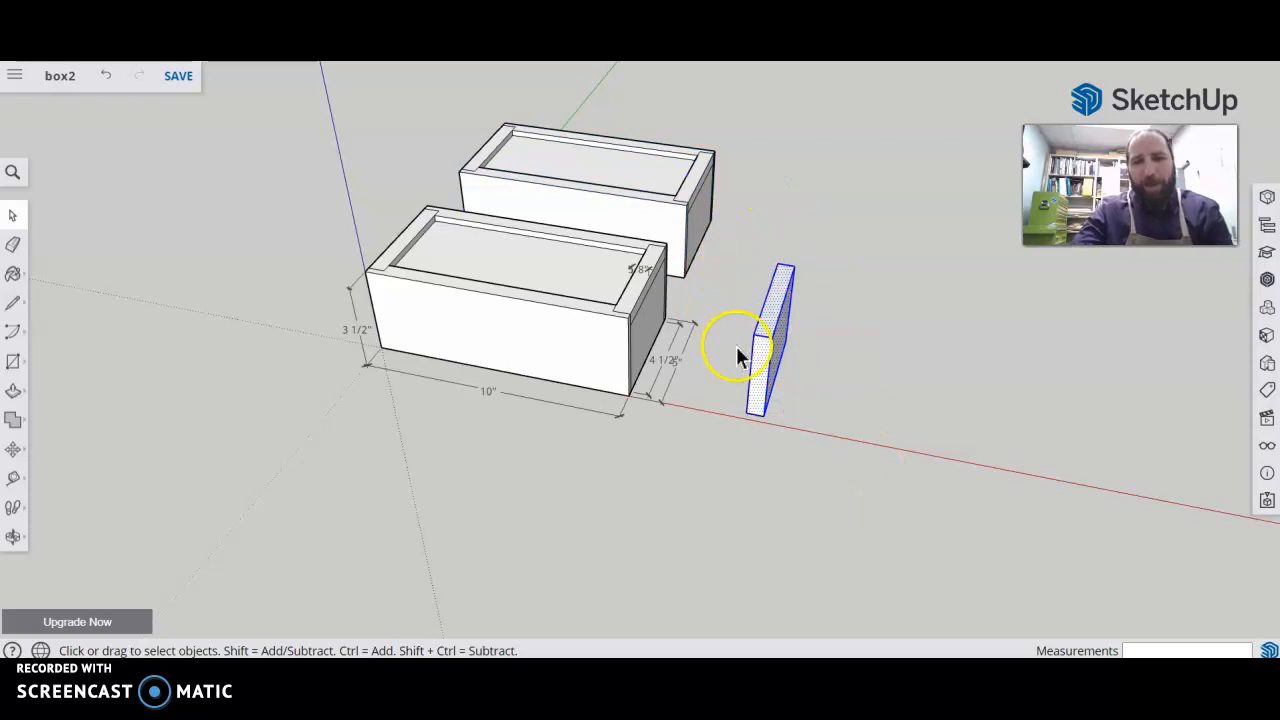
pyautogui.rightClick(768, 344)
pyautogui.click(838, 437)
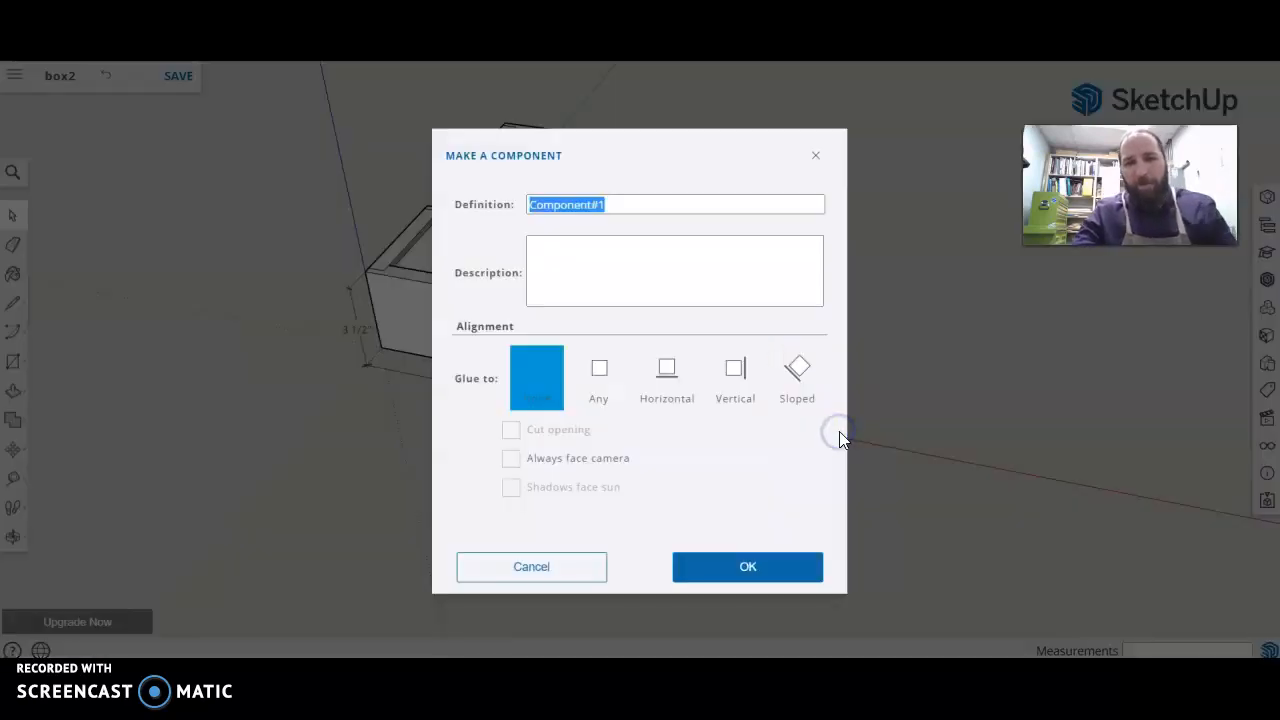
pyautogui.write('end')
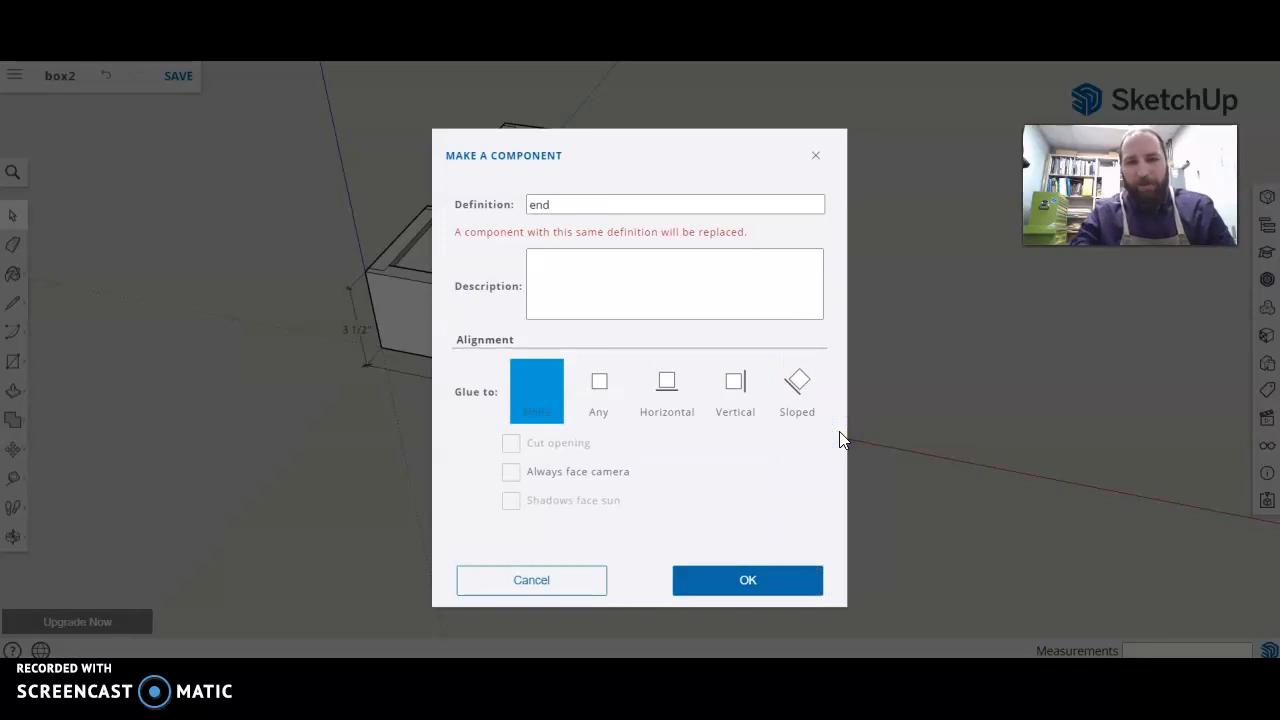
pyautogui.press('Return')
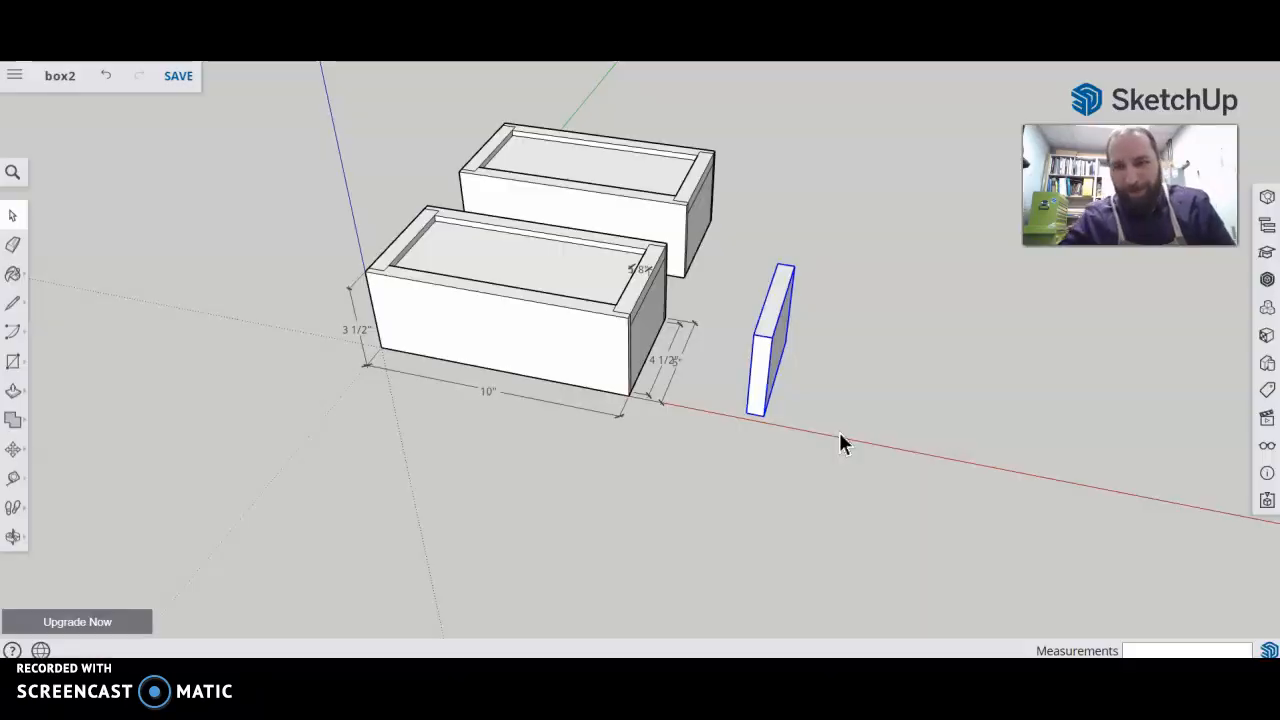
pyautogui.click(951, 405)
# Open the end component for editing and place guides on its large face, 1/4" below the top edge and just above the bottom edge
pyautogui.scroll(5, 749, 323)
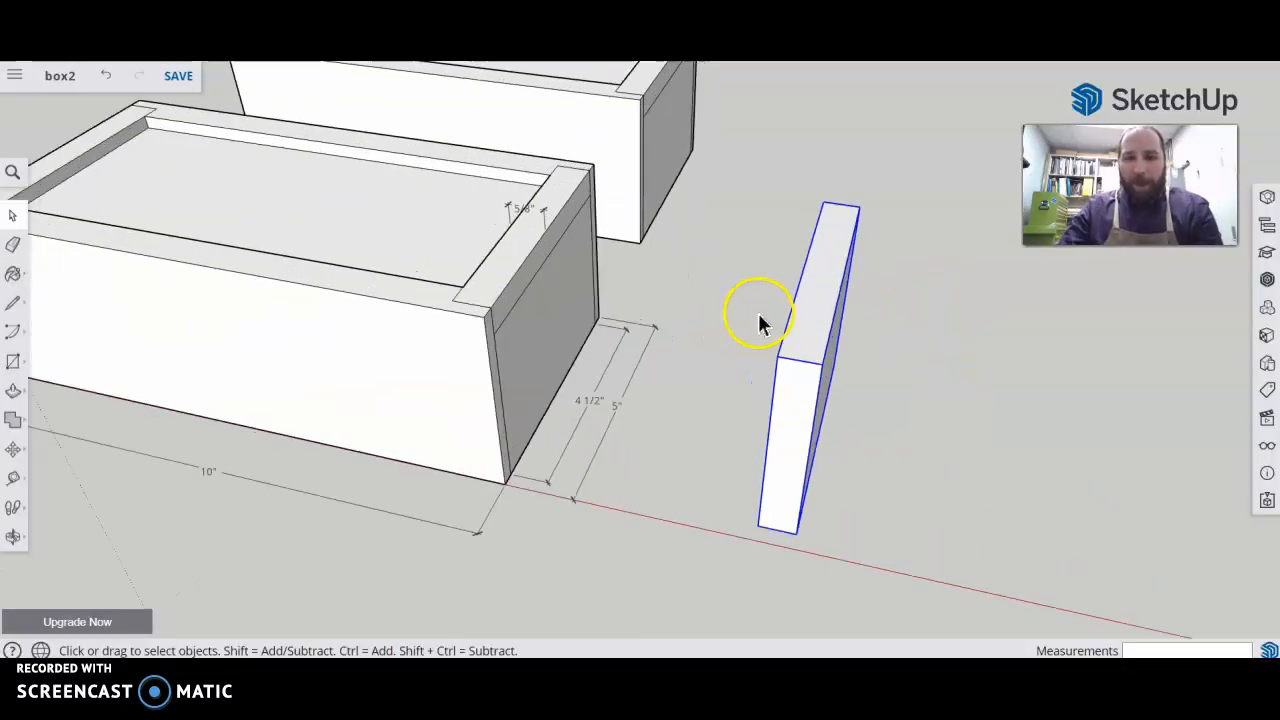
pyautogui.moveTo(934, 426); pyautogui.dragTo(836, 272, button='middle')
pyautogui.click(799, 300)
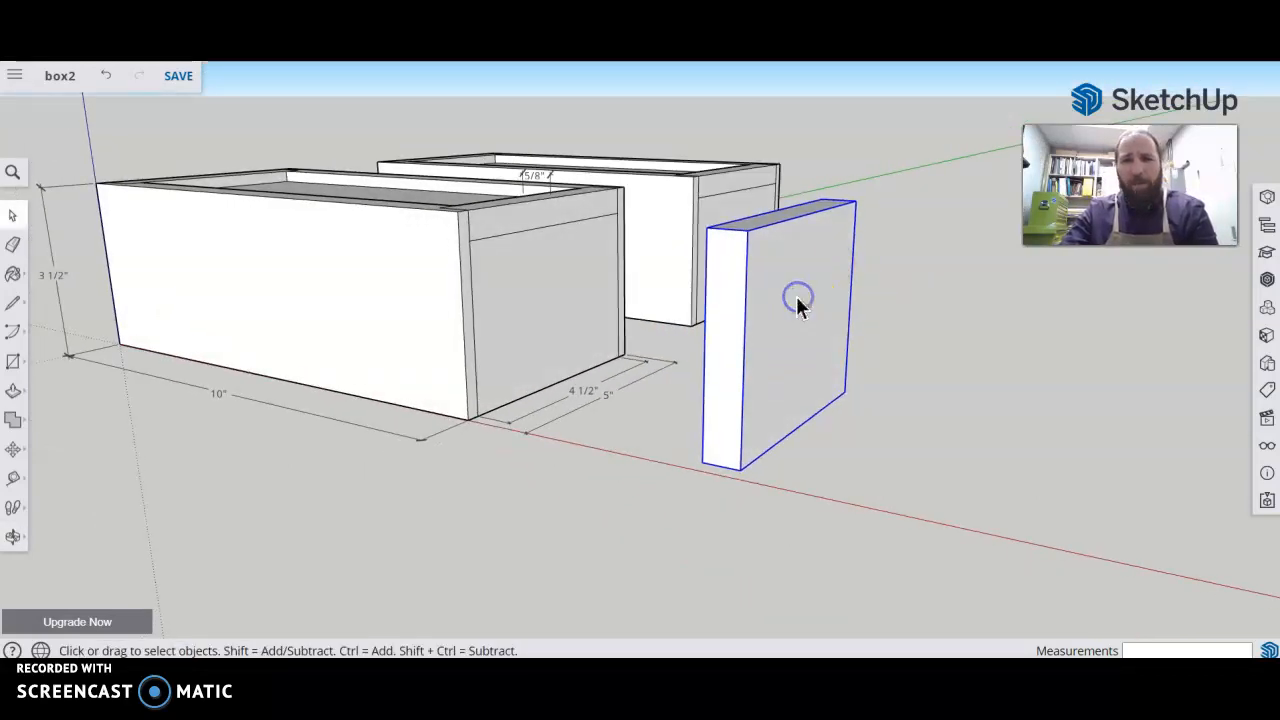
pyautogui.doubleClick(798, 300)
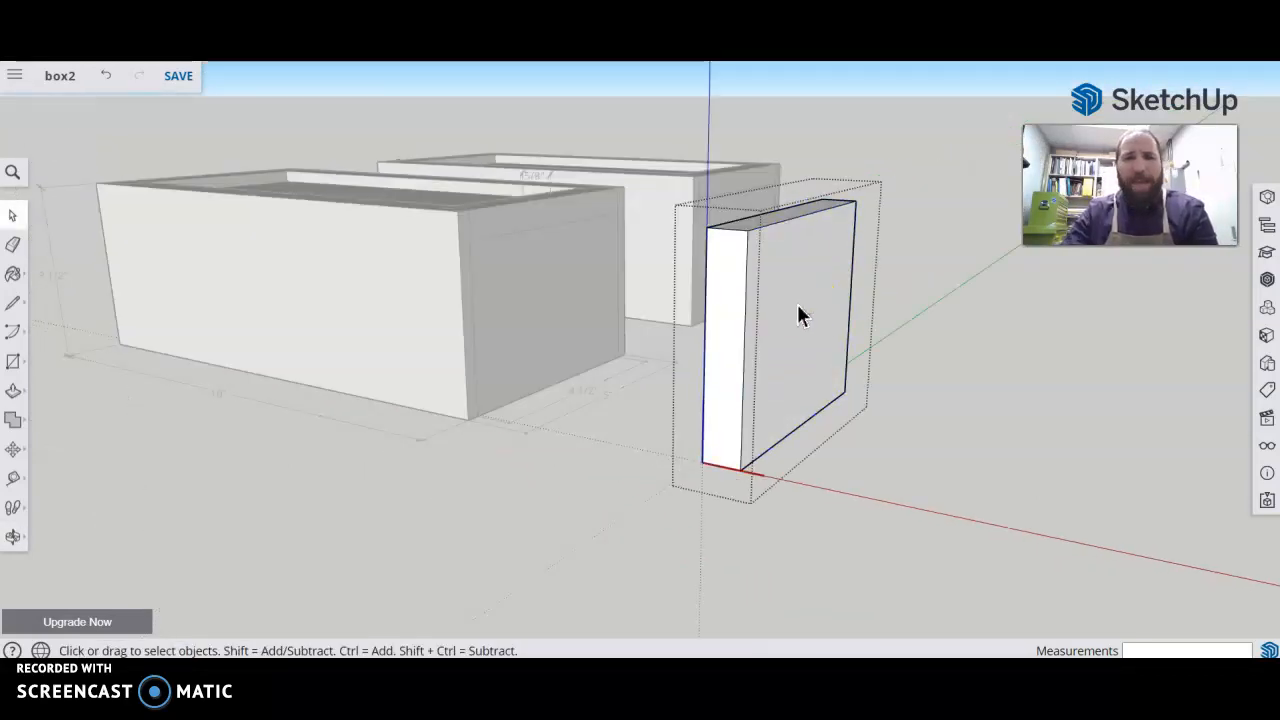
pyautogui.click(13, 478)
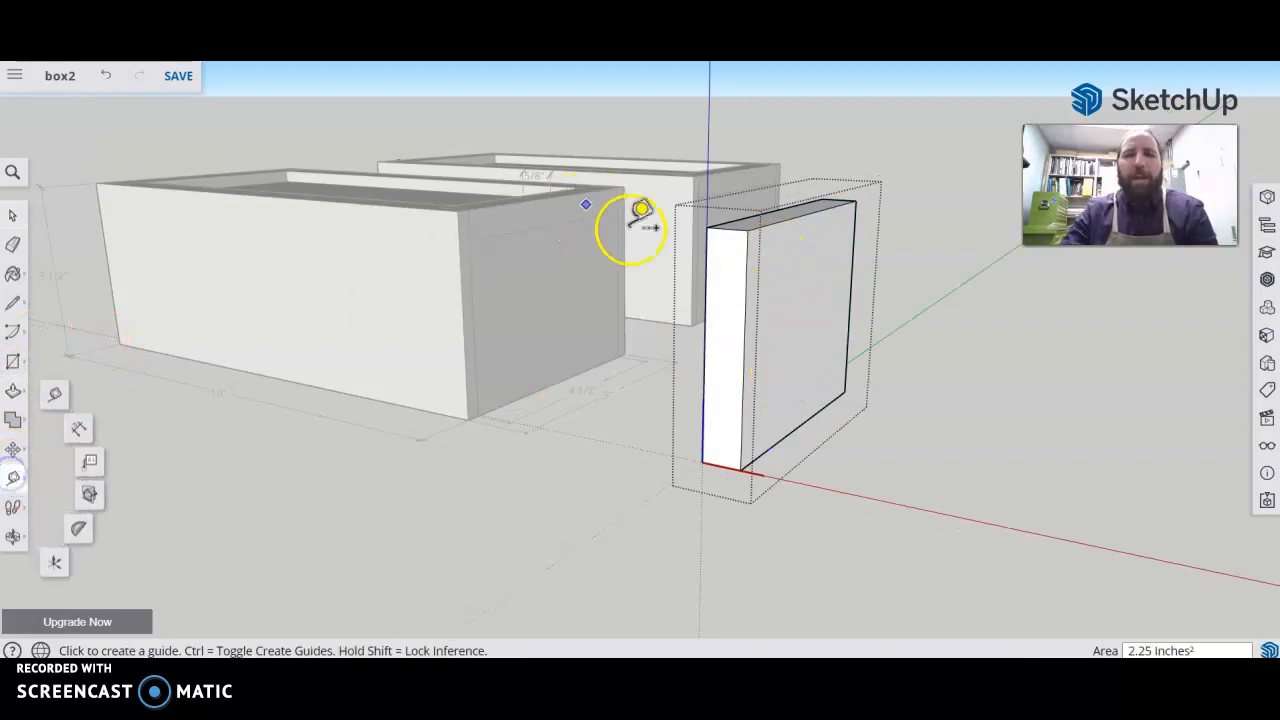
pyautogui.click(800, 214)
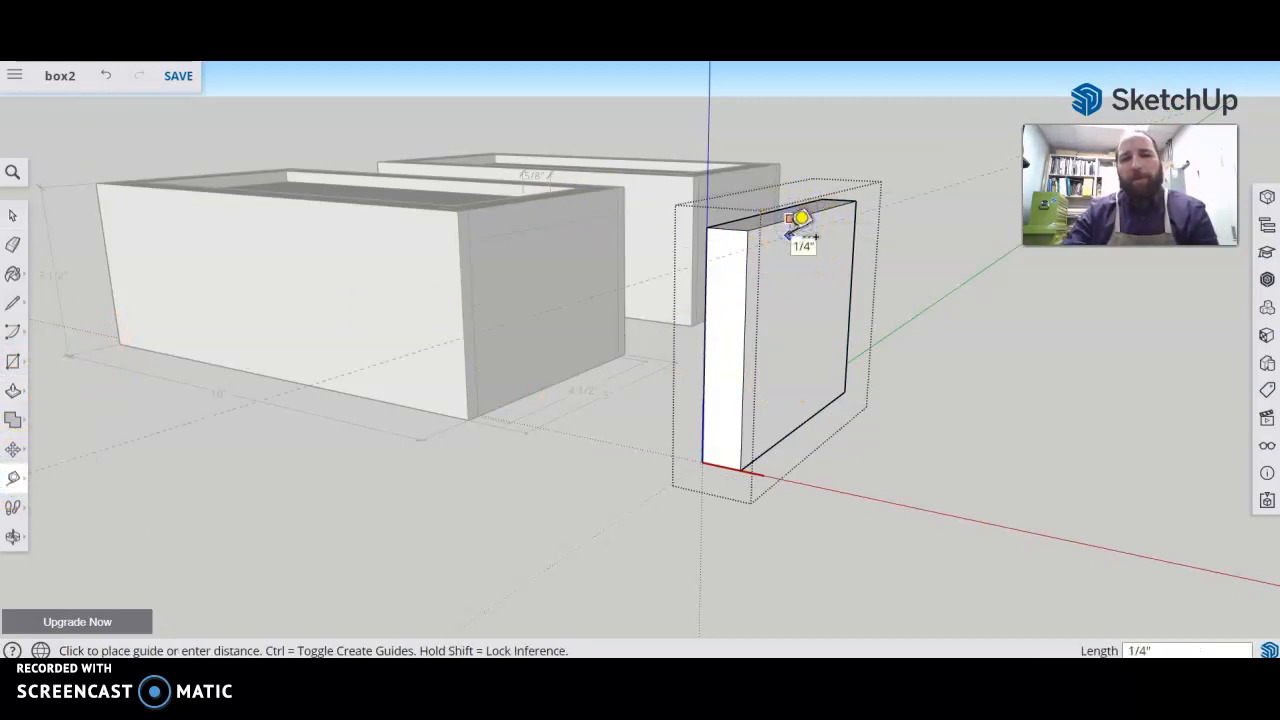
pyautogui.click(795, 232)
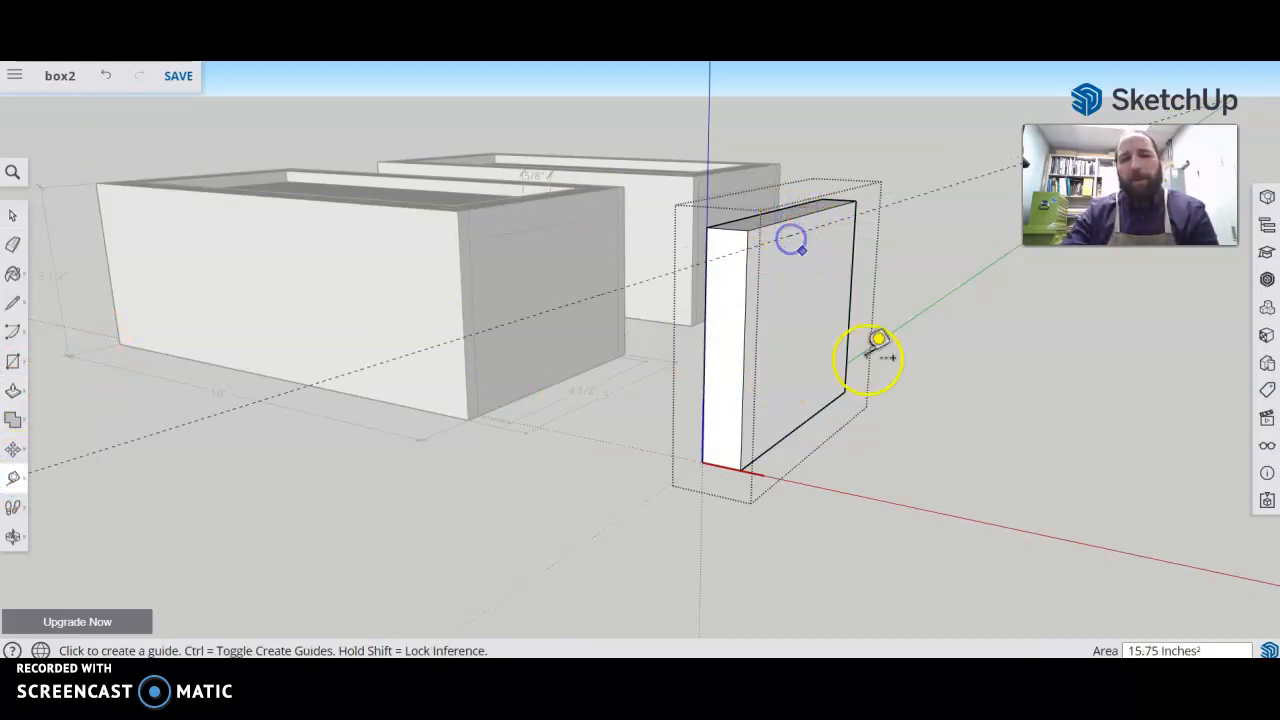
pyautogui.click(776, 441)
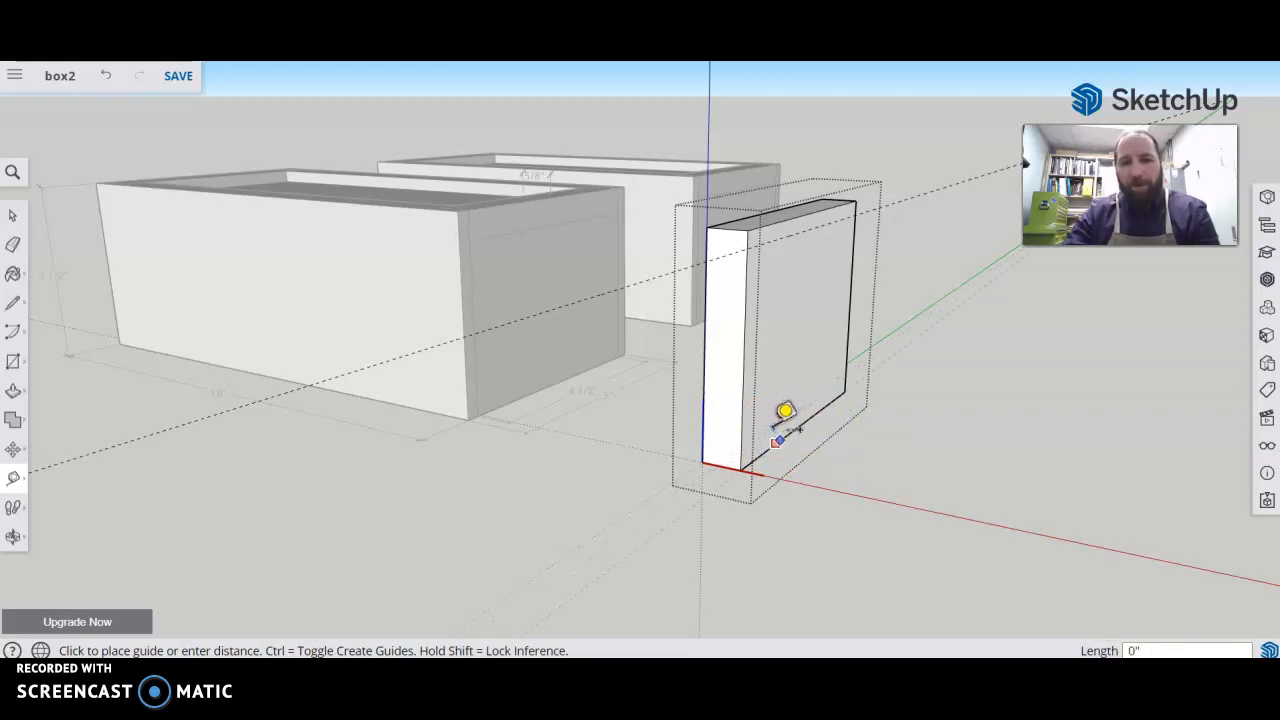
pyautogui.click(777, 428)
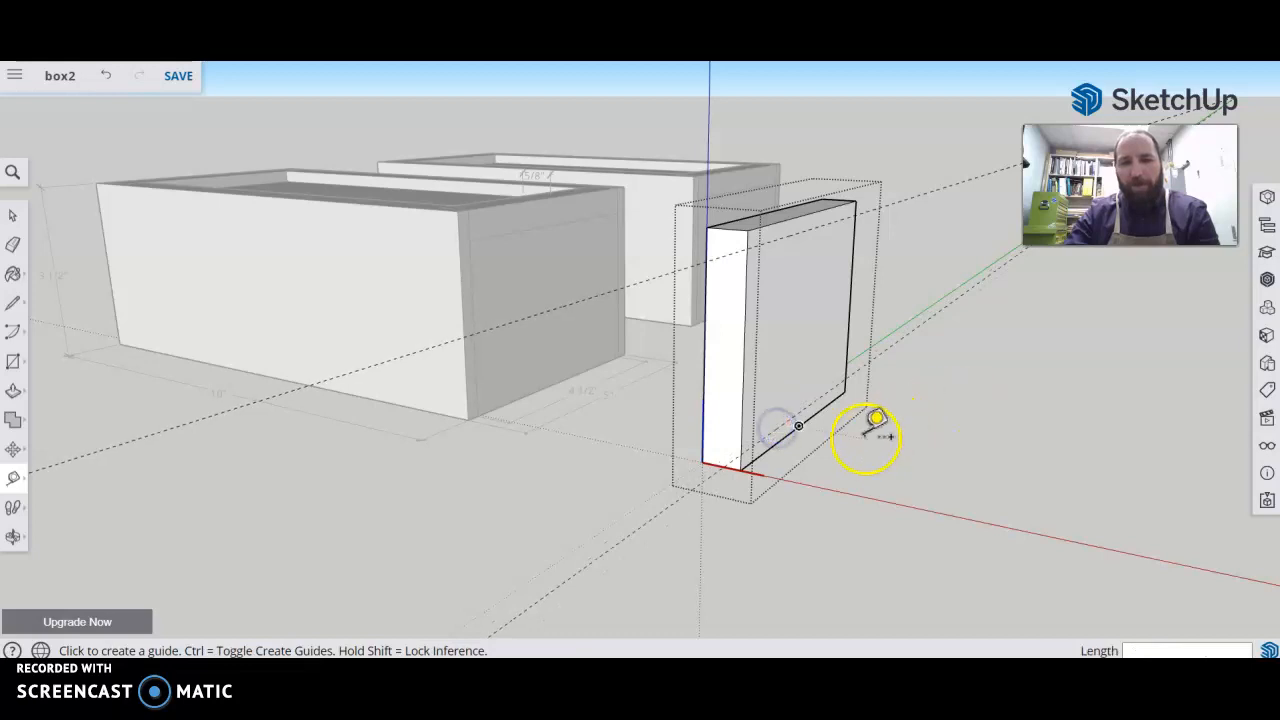
# Draw a strip about 1/4" by 4 1/2" across the board's large face, starting at the lower guide
pyautogui.click(14, 364)
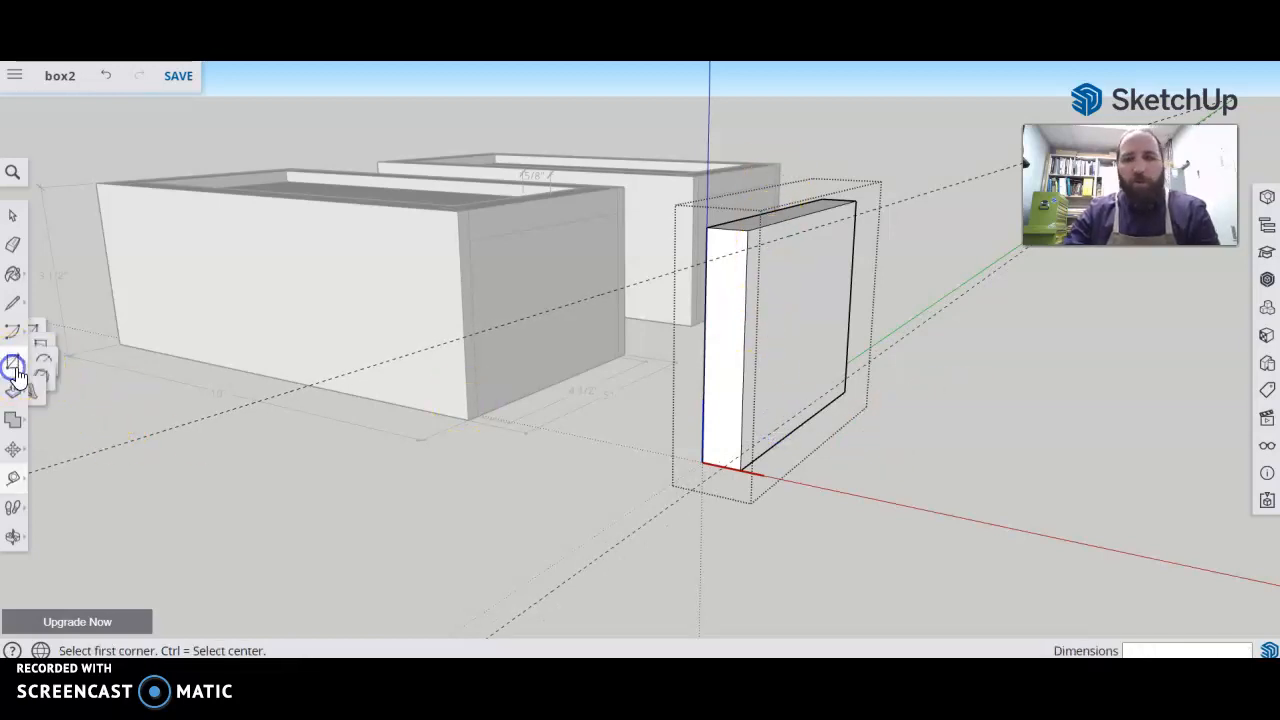
pyautogui.click(740, 452)
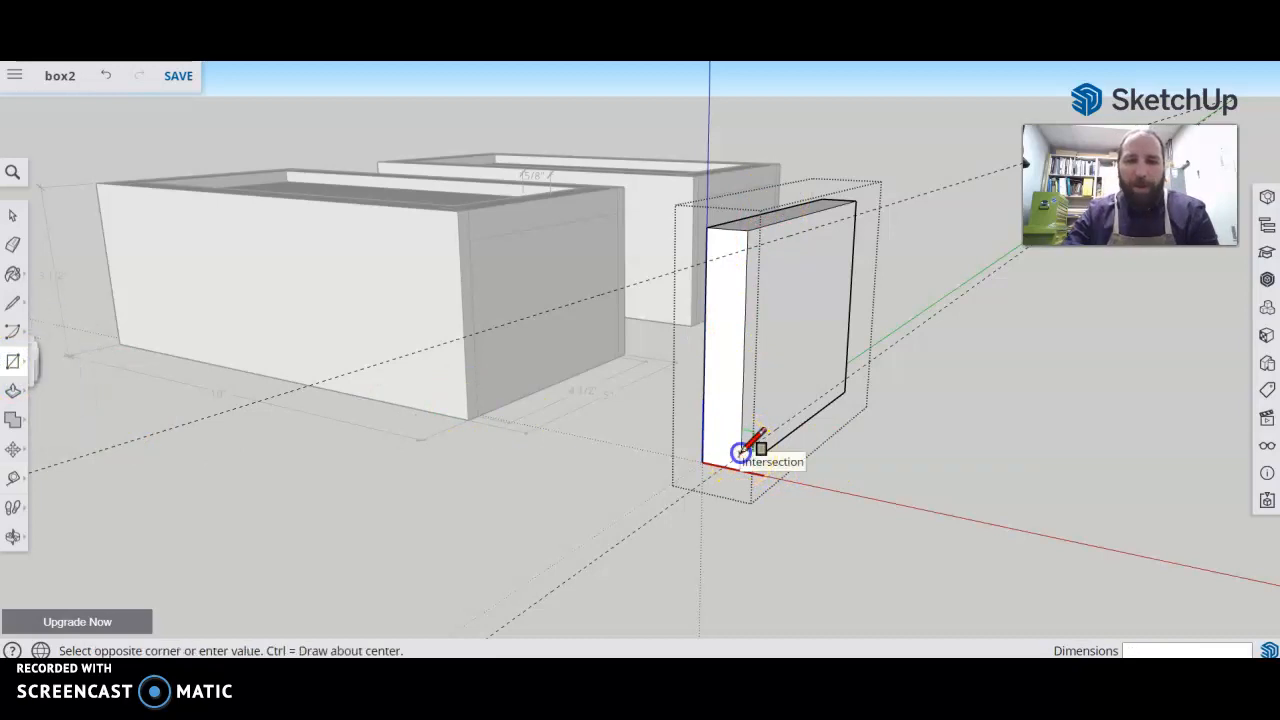
pyautogui.click(846, 365)
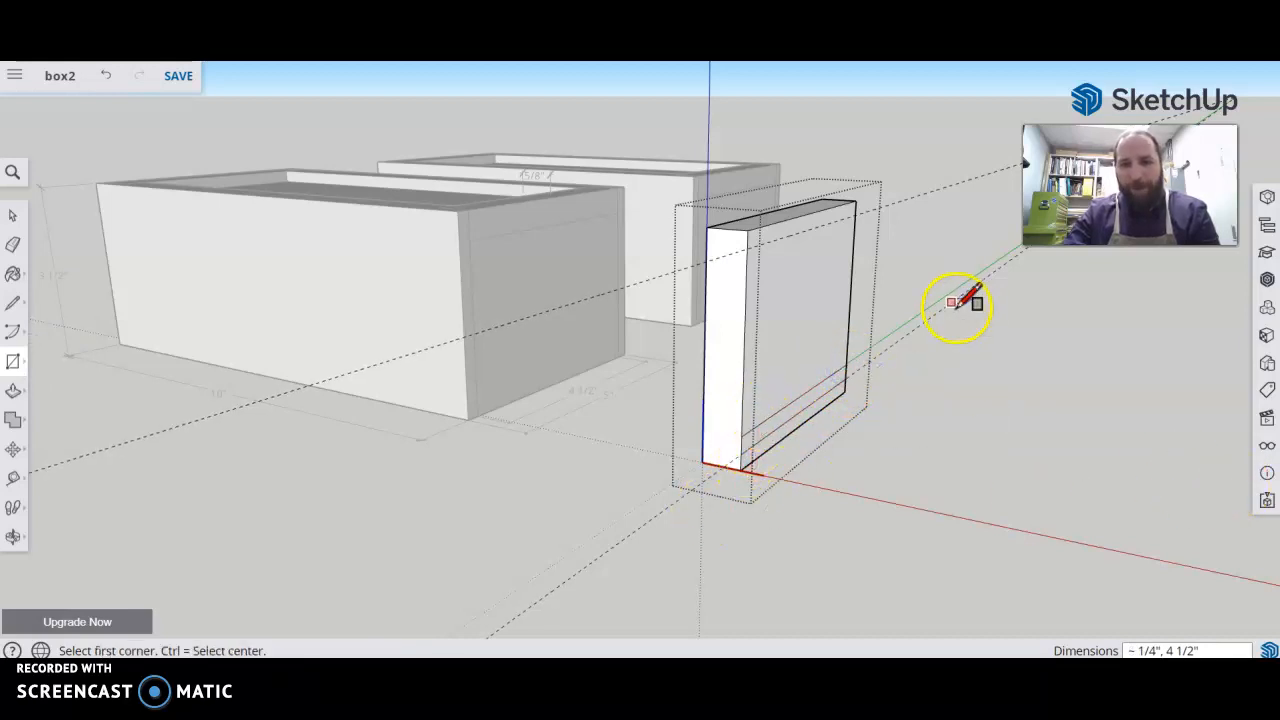
# Draw a 0.25 by 0.25 inch square on the board's narrow side at the upper guide and push it 4 1/2" through as a groove
pyautogui.click(743, 248)
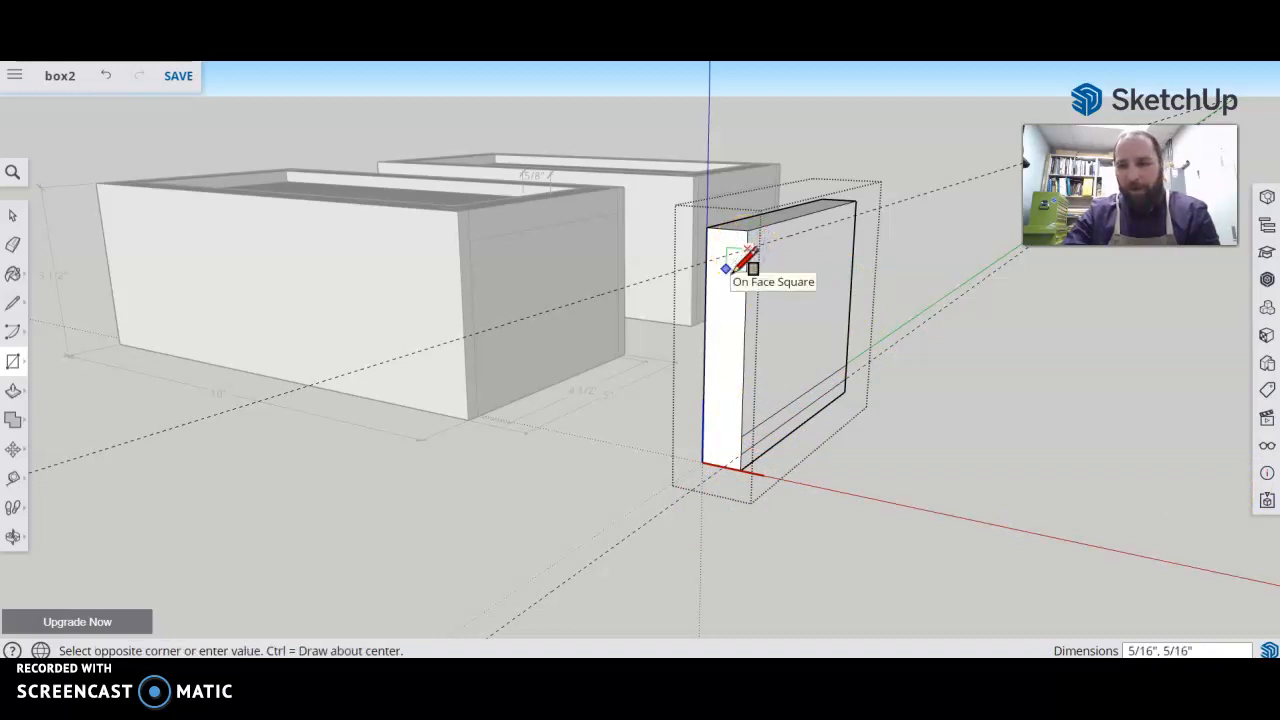
pyautogui.write('.2')
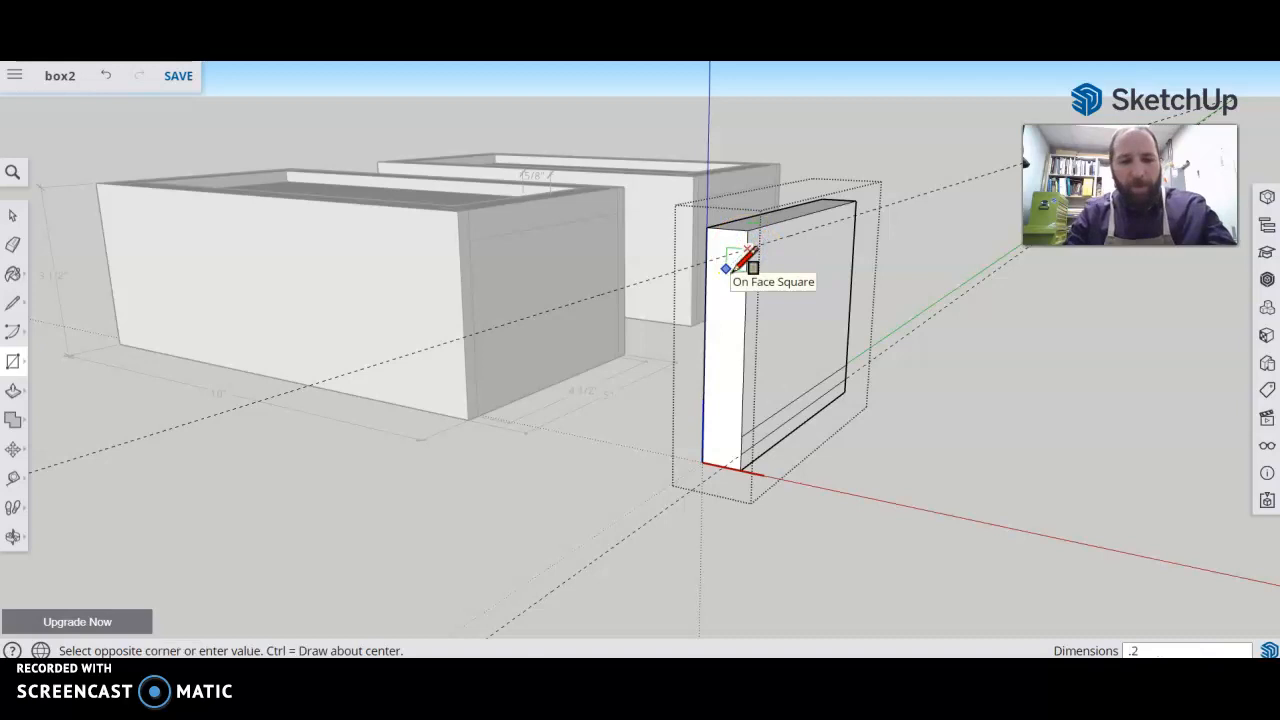
pyautogui.write('5,.25')
pyautogui.press('Return')
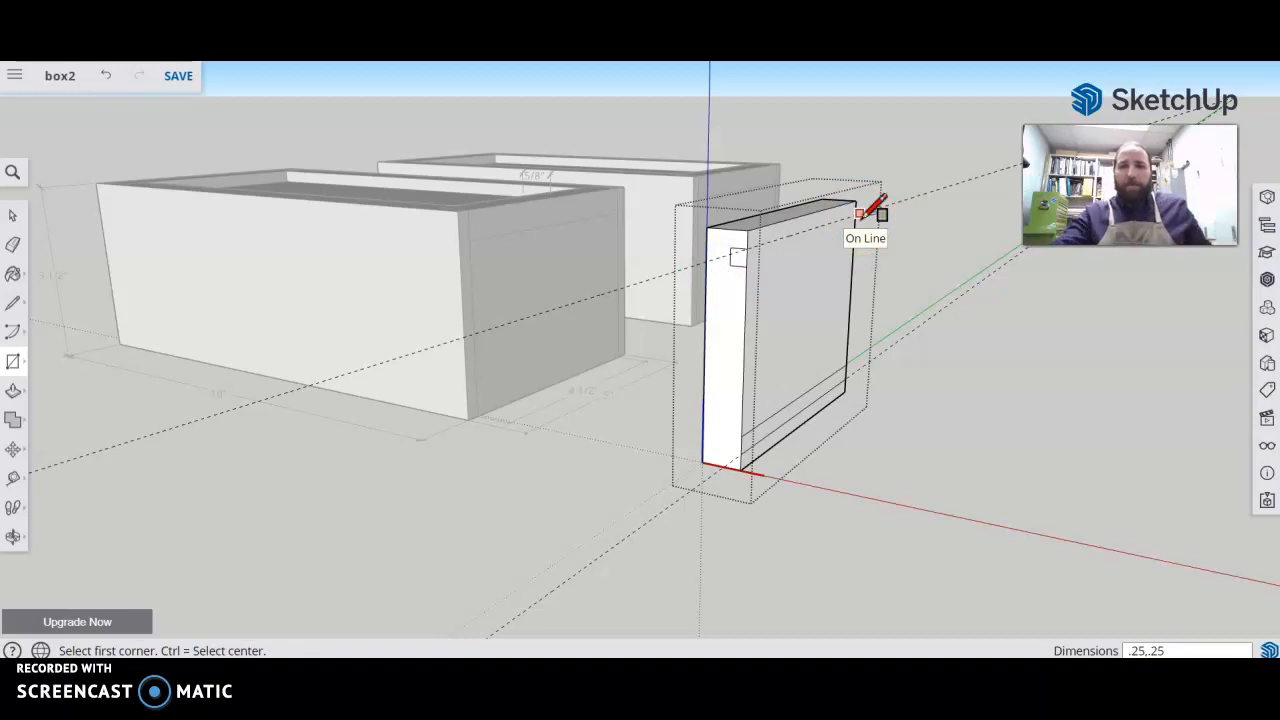
pyautogui.click(12, 394)
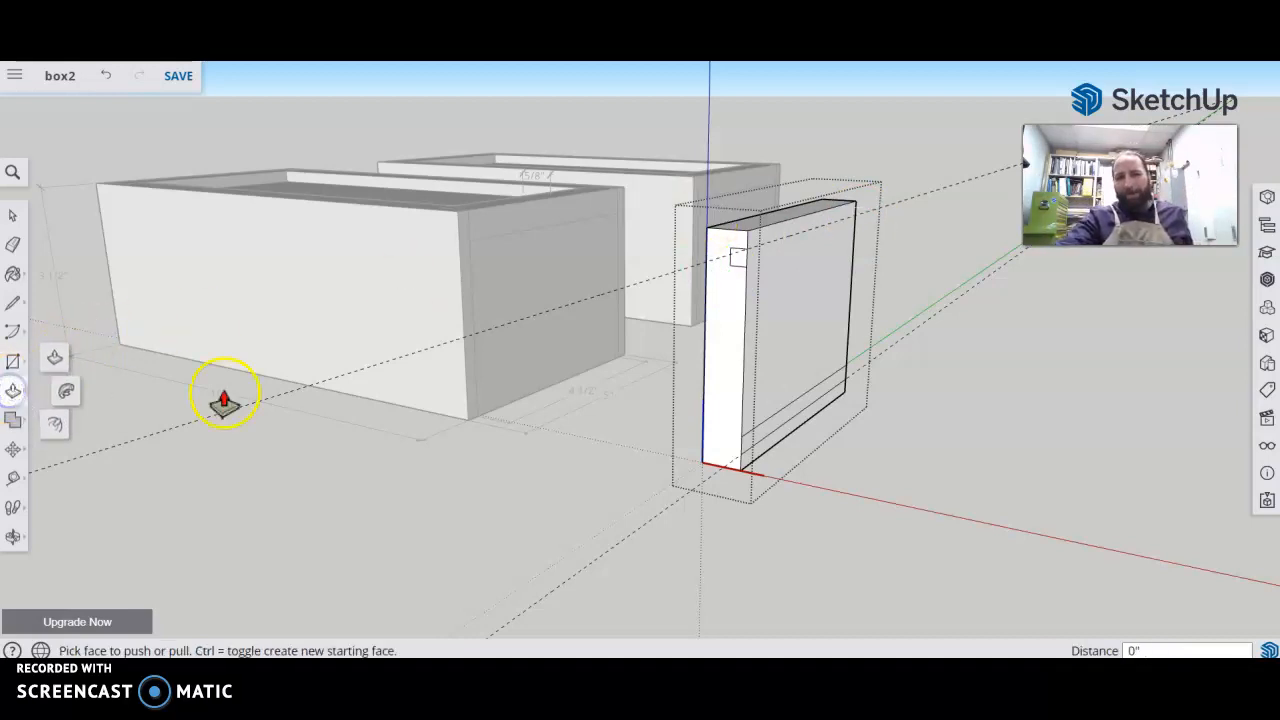
pyautogui.click(743, 266)
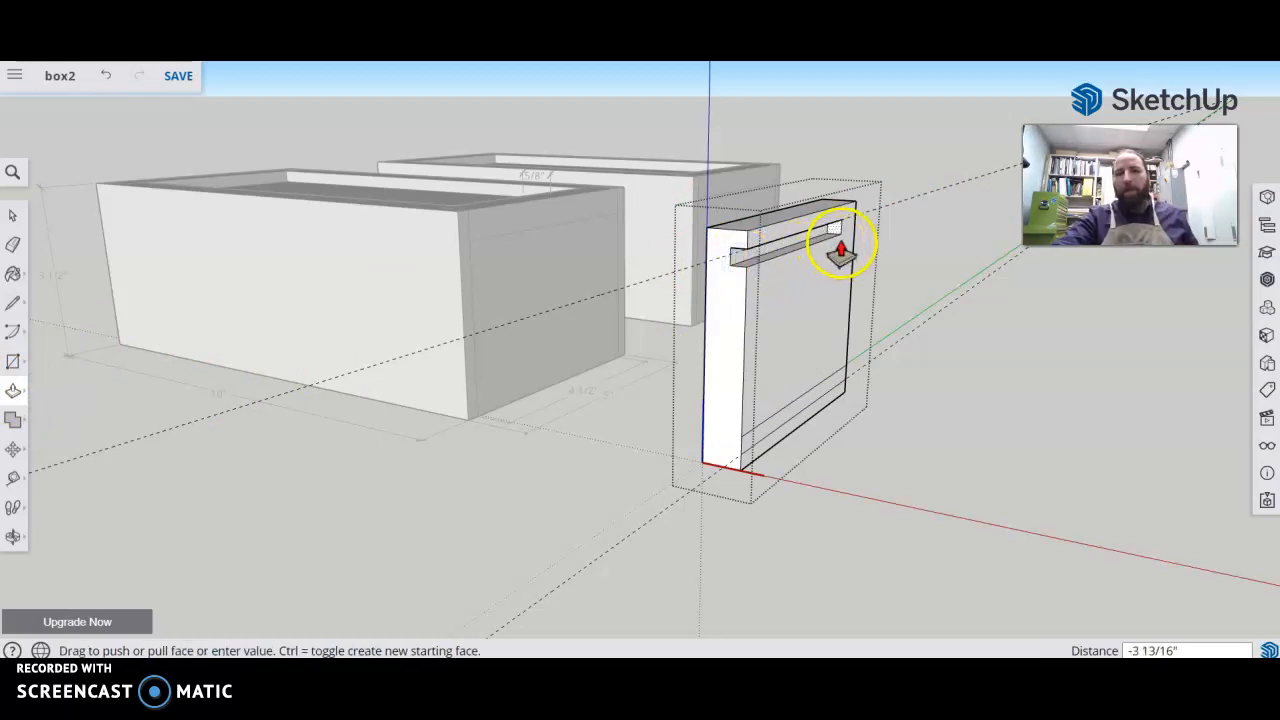
pyautogui.click(851, 250)
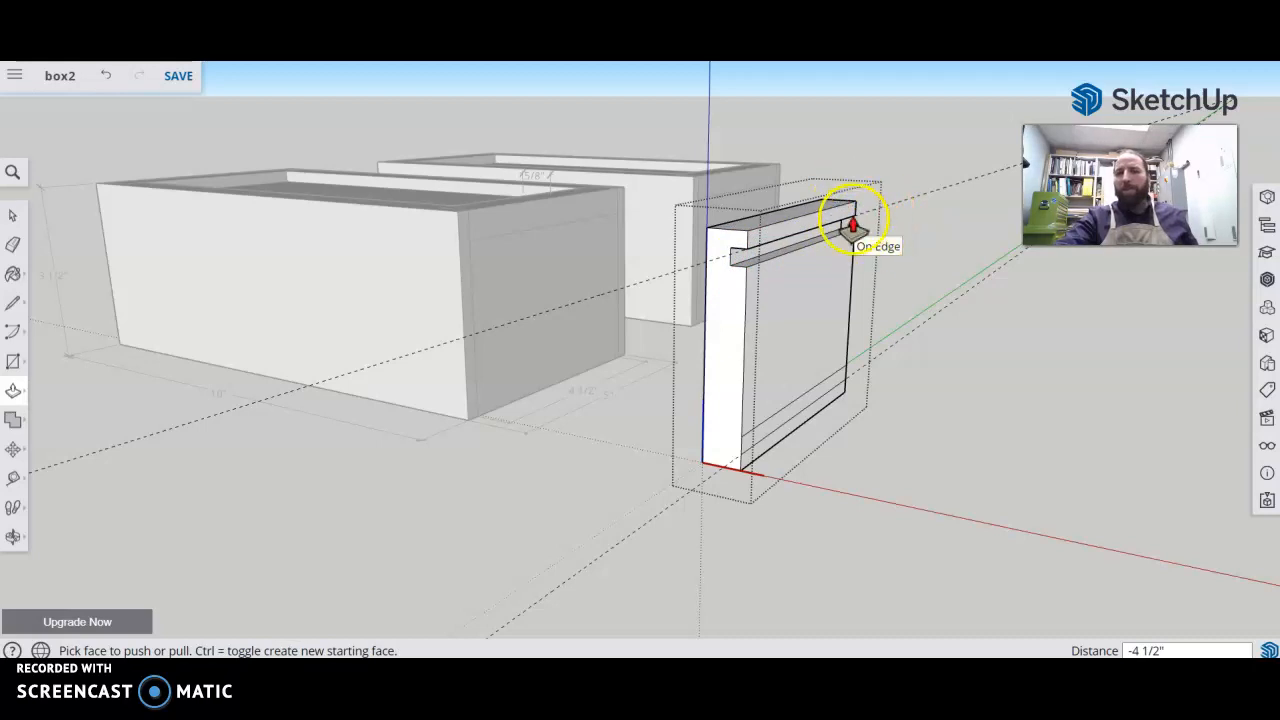
# Push the lower strip 1/4" into the board, matching the upper groove's depth
pyautogui.click(822, 400)
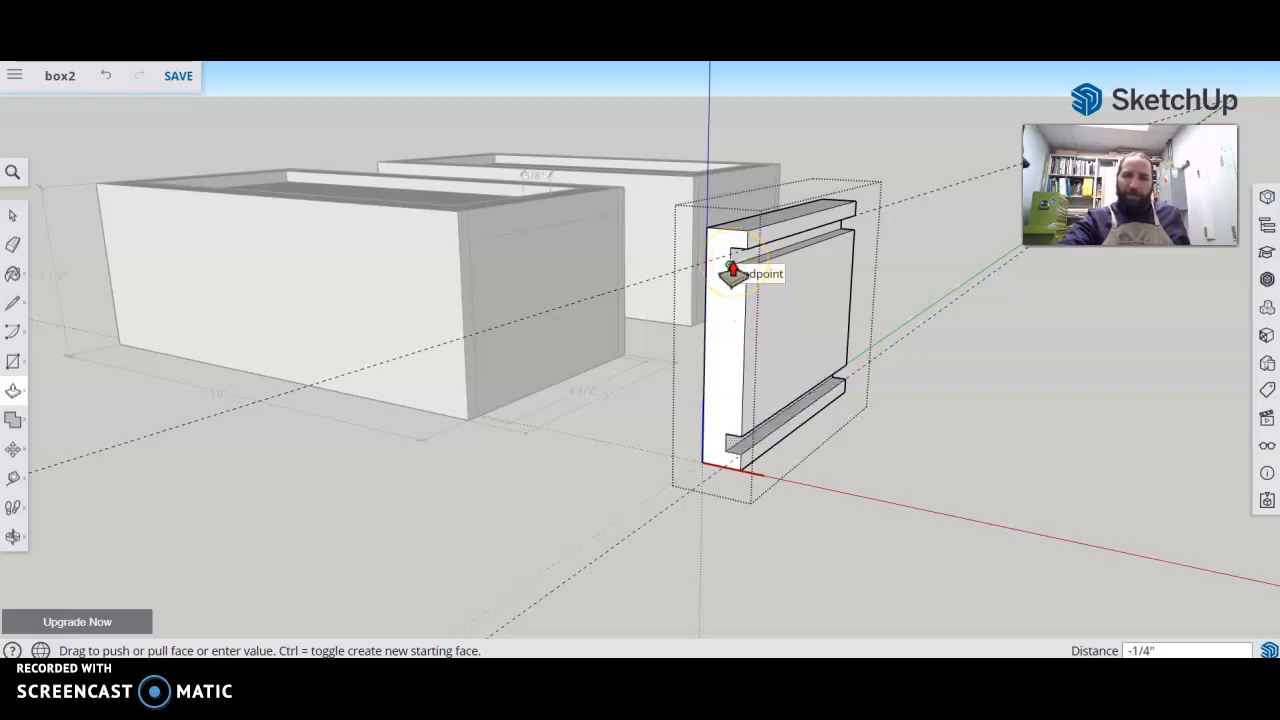
pyautogui.click(733, 270)
pyautogui.click(912, 340)
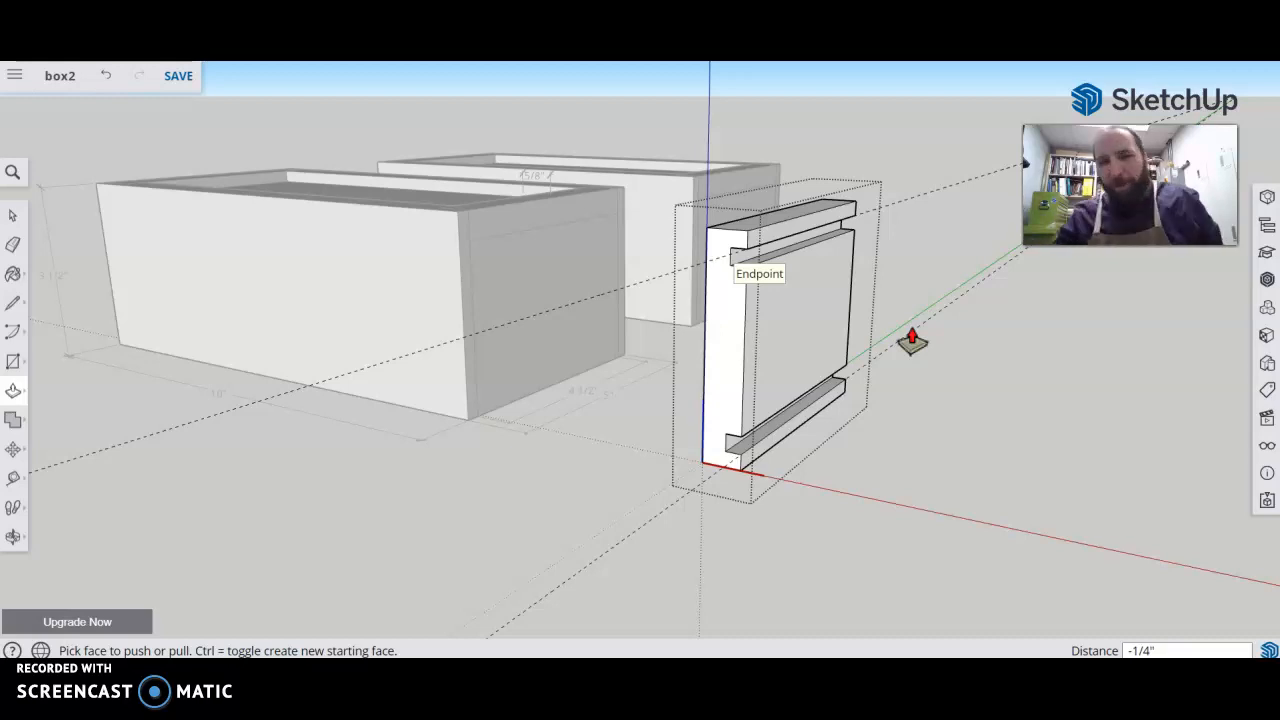
# Erase both guides inside the end component and finish editing it
pyautogui.click(13, 215)
pyautogui.click(975, 400)
pyautogui.scroll(-3, 968, 402)
pyautogui.moveTo(956, 402); pyautogui.dragTo(876, 492, button='middle')
pyautogui.doubleClick(862, 430)
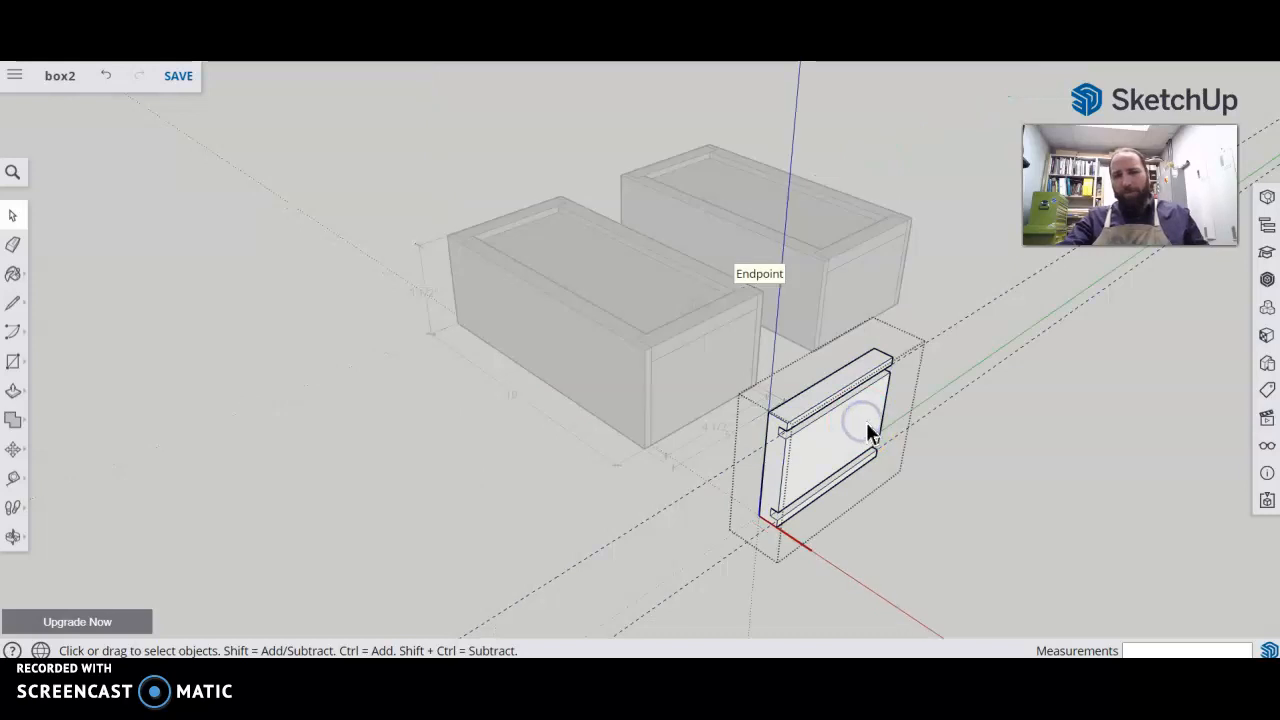
pyautogui.press('e')
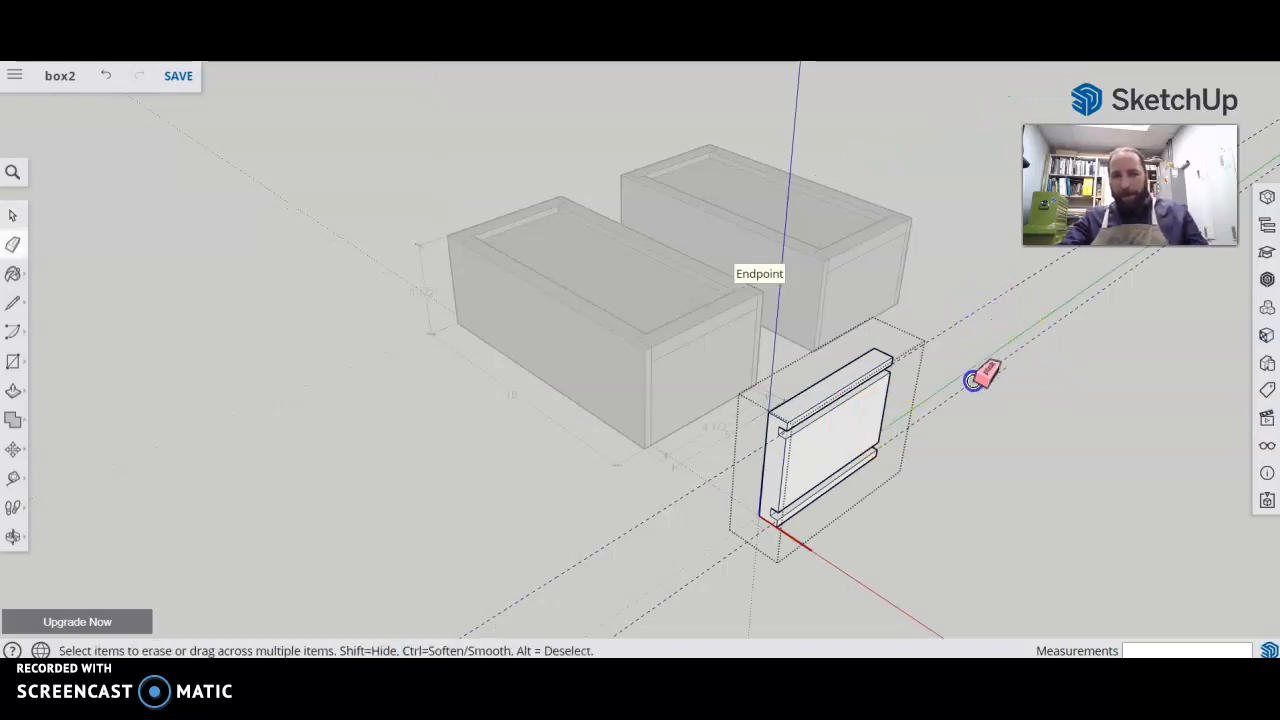
pyautogui.press('space')
pyautogui.click(983, 414)
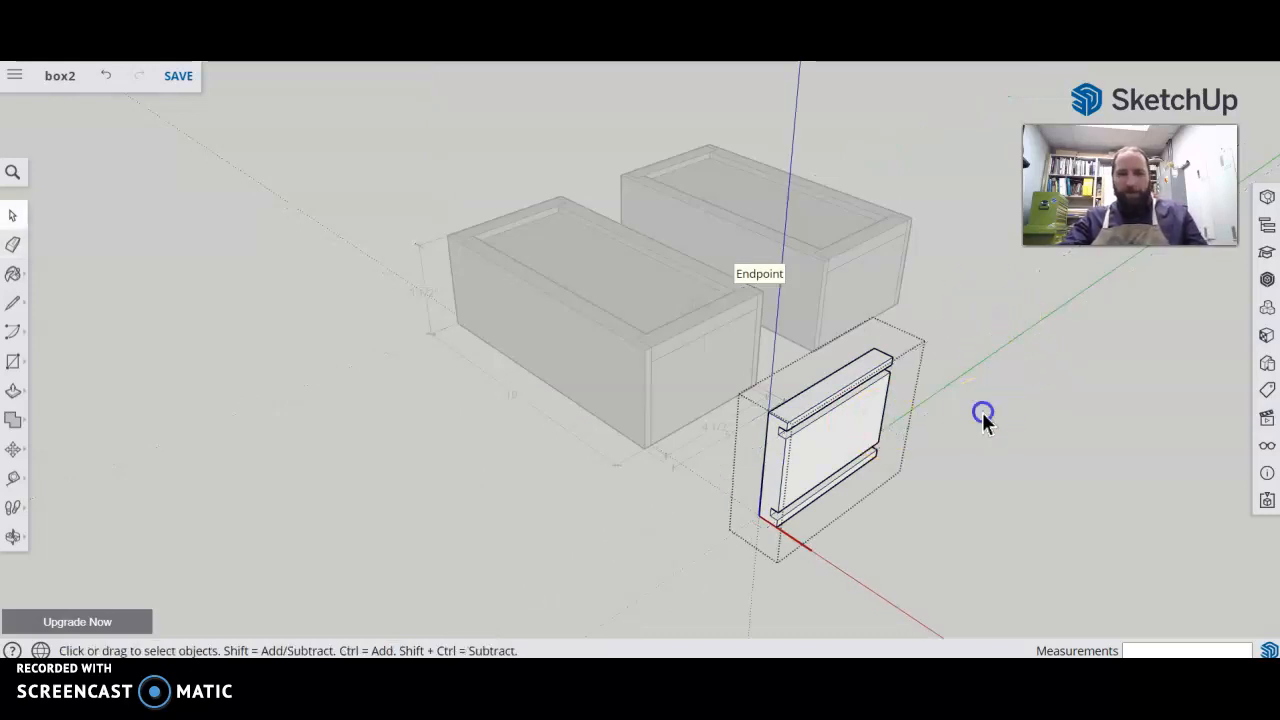
# Rotate a copy of the end board to a right angle about its bottom corner and repeat it 3x around that corner
pyautogui.scroll(-2, 983, 414)
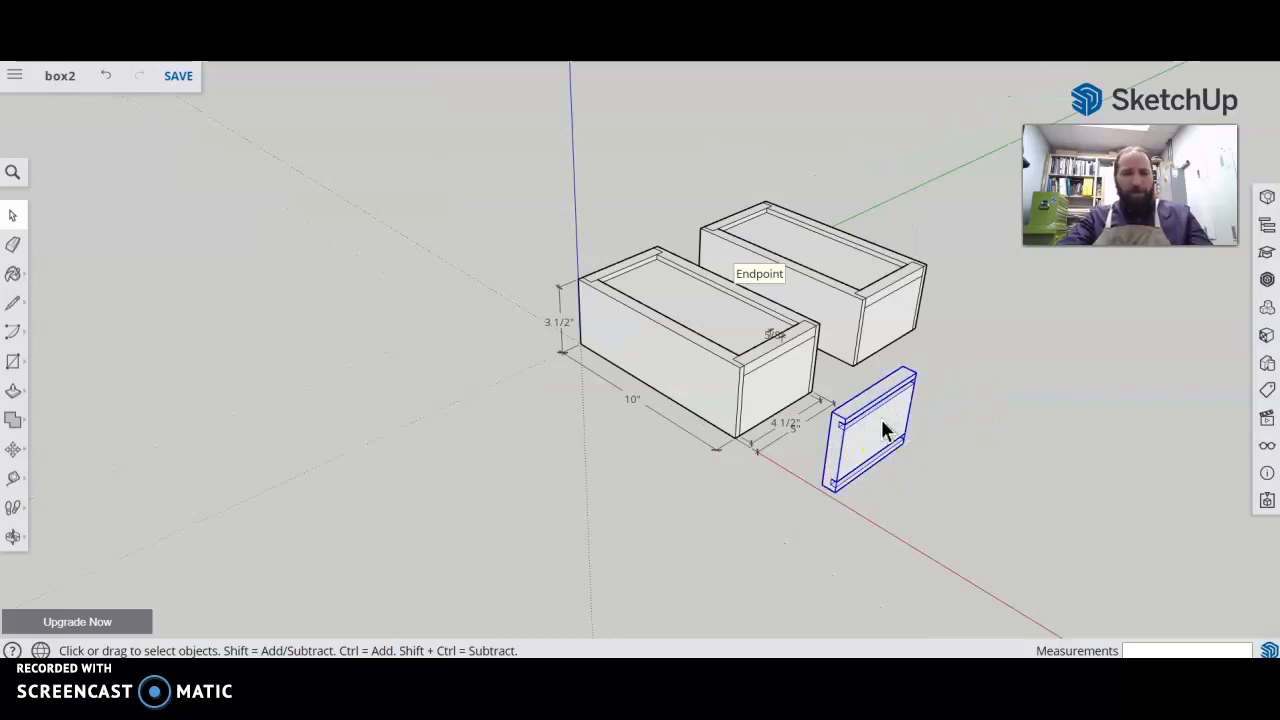
pyautogui.press('q')
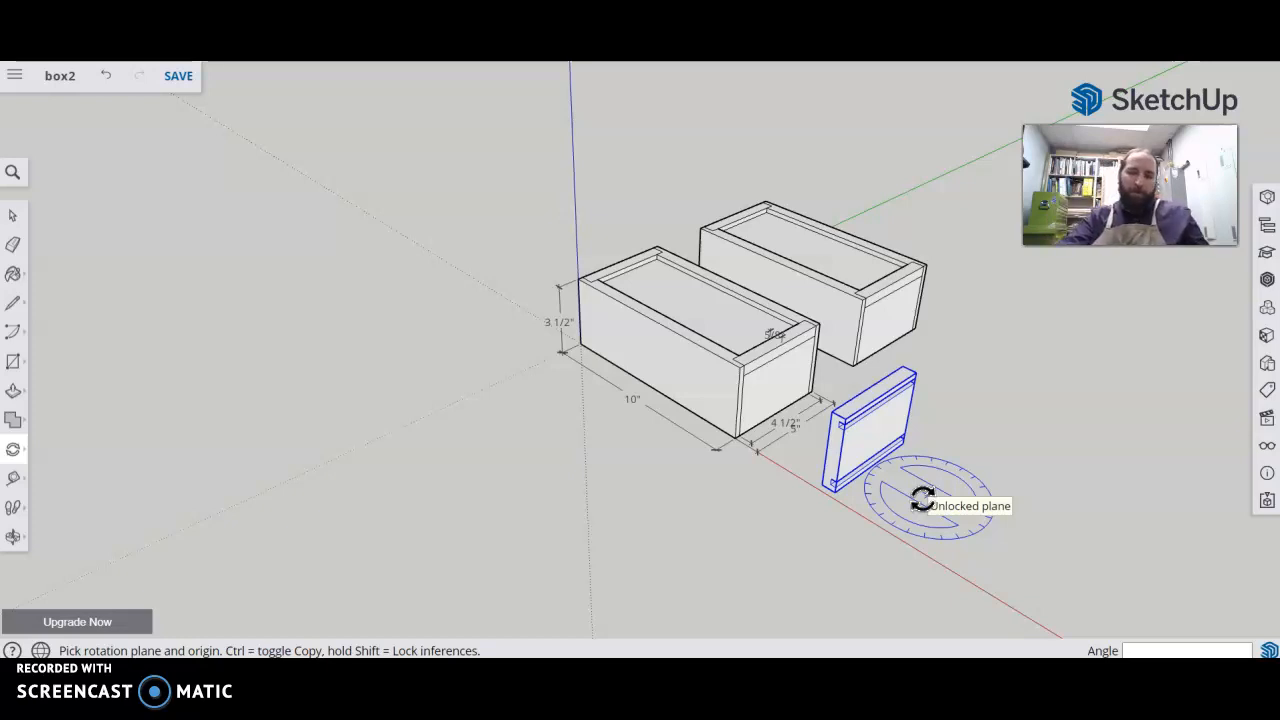
pyautogui.click(843, 416)
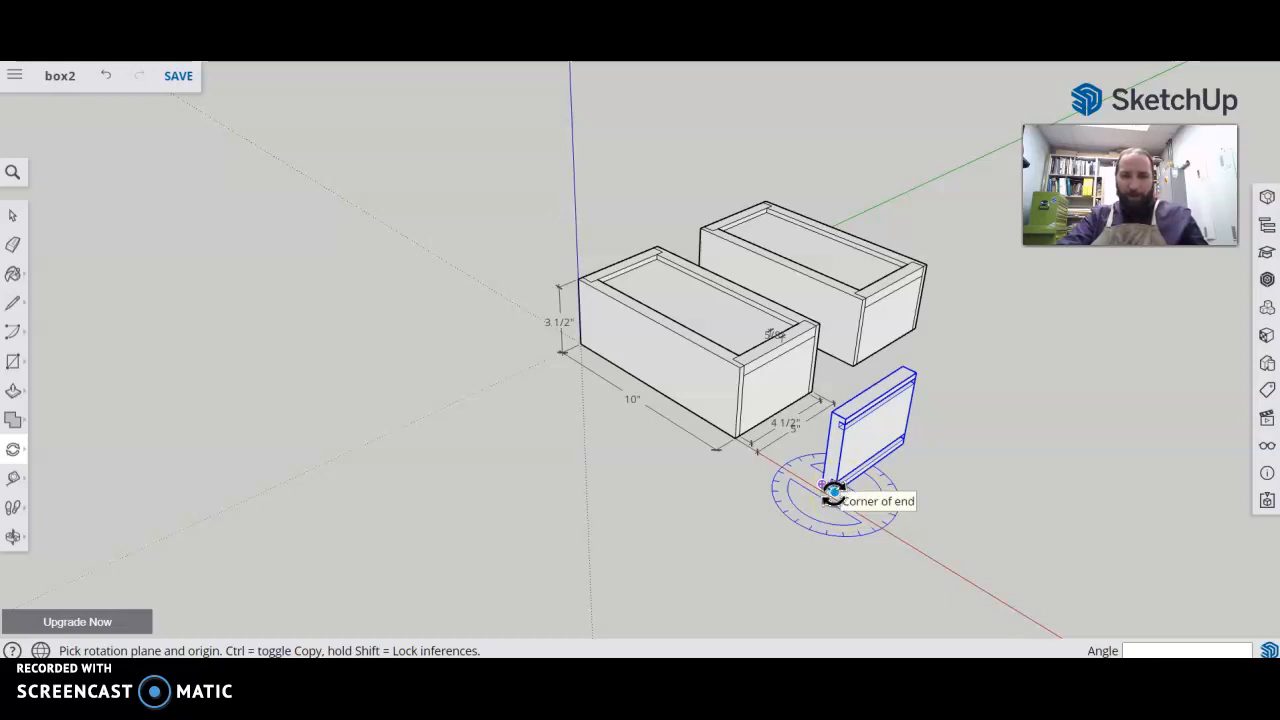
pyautogui.click(833, 492)
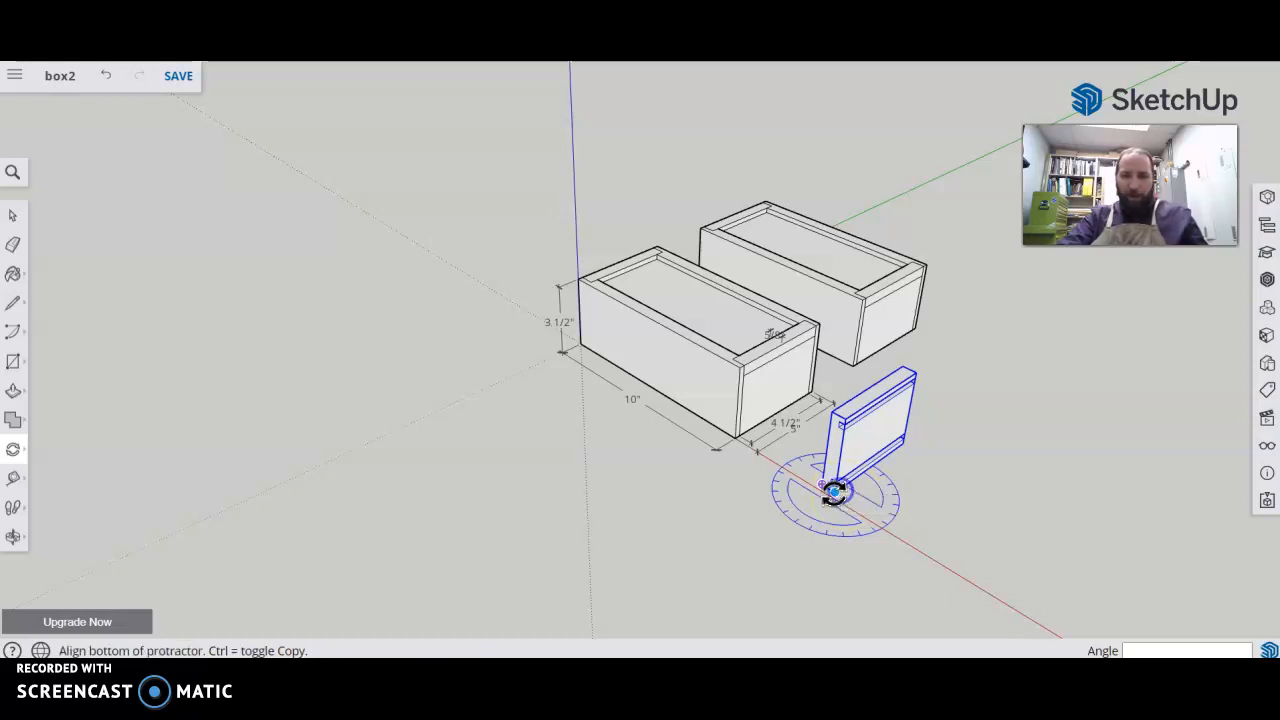
pyautogui.click(884, 520)
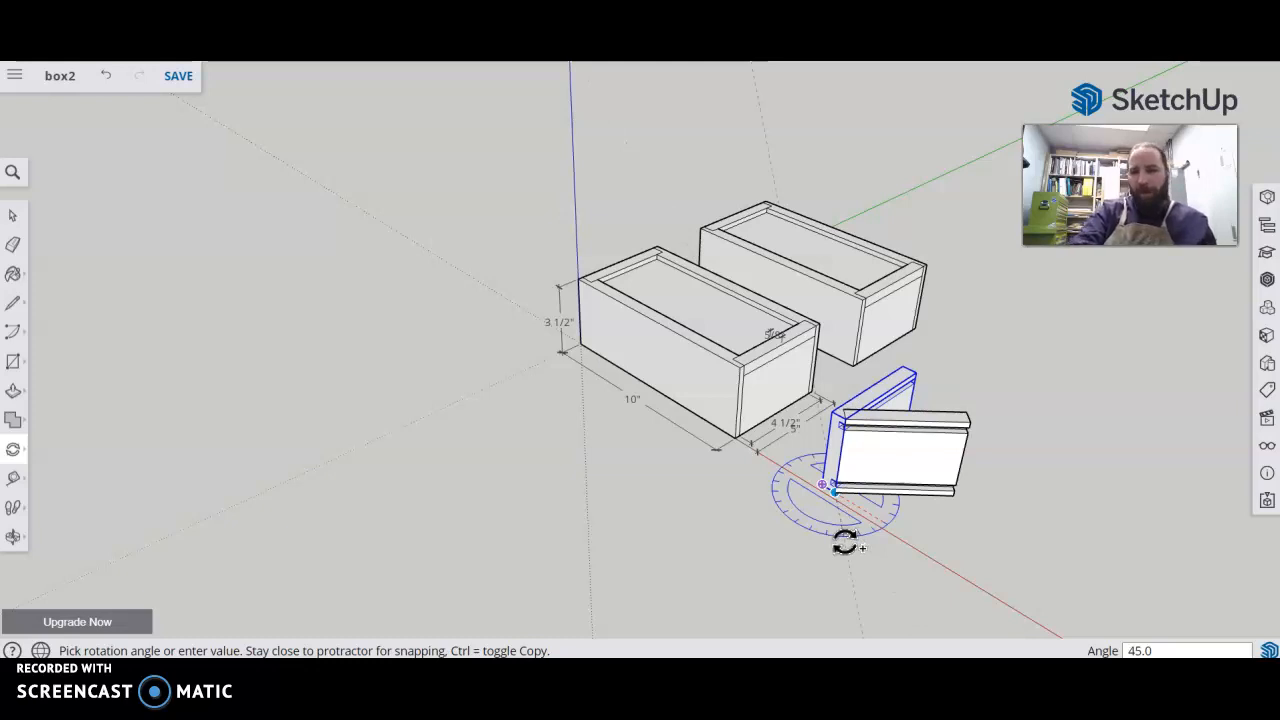
pyautogui.click(845, 541)
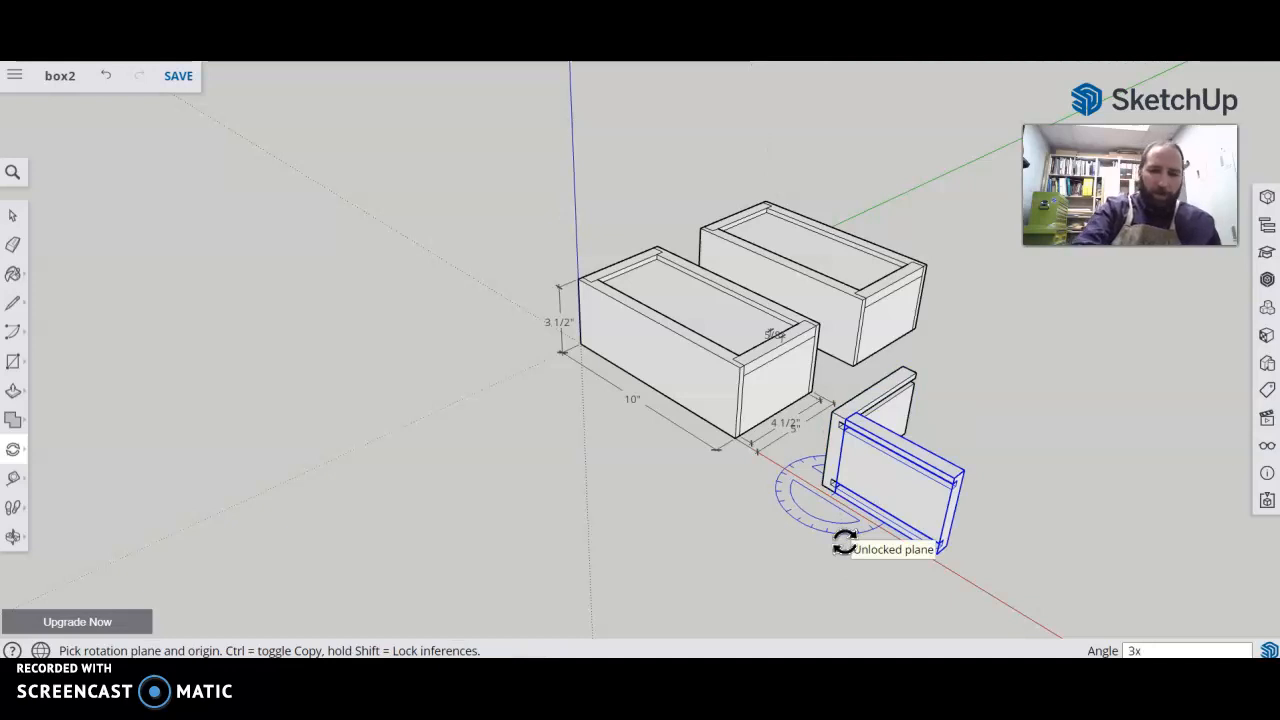
pyautogui.press('Return')
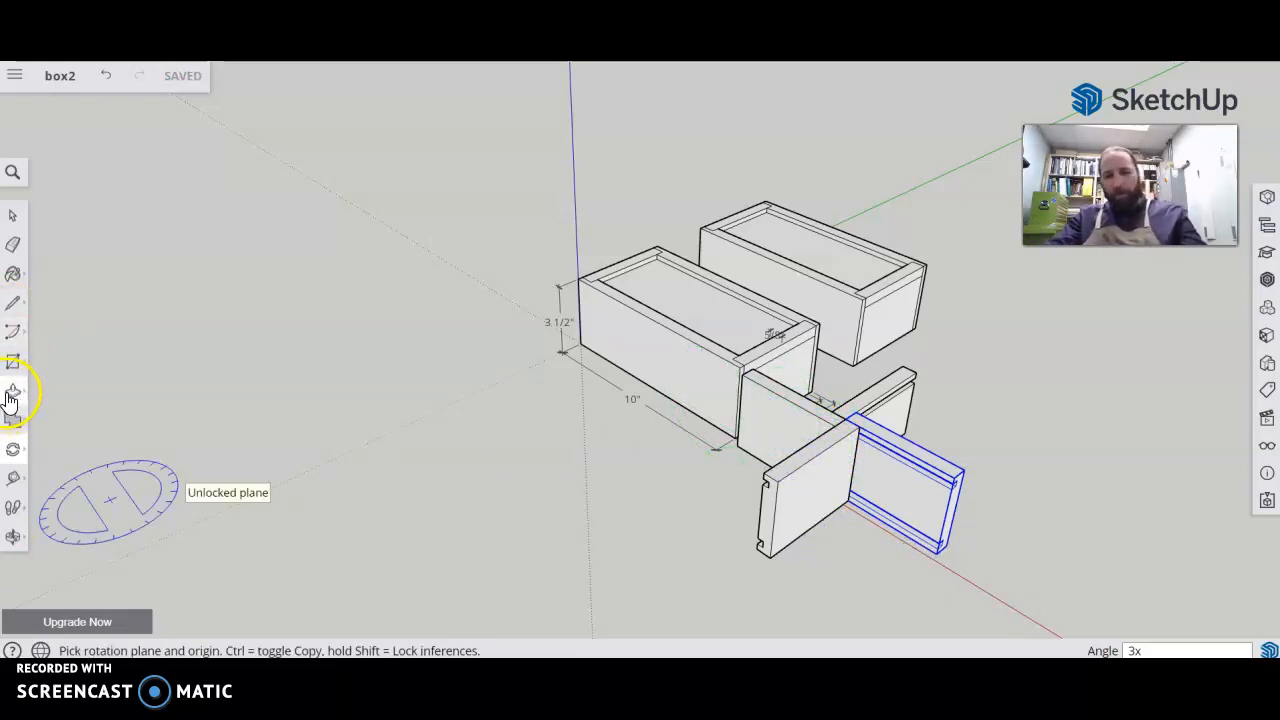
# Move the selected grooved copy 4 1/2" to the far inside corner of the original end board, forming one box side
pyautogui.press('m')
pyautogui.scroll(2, 850, 390)
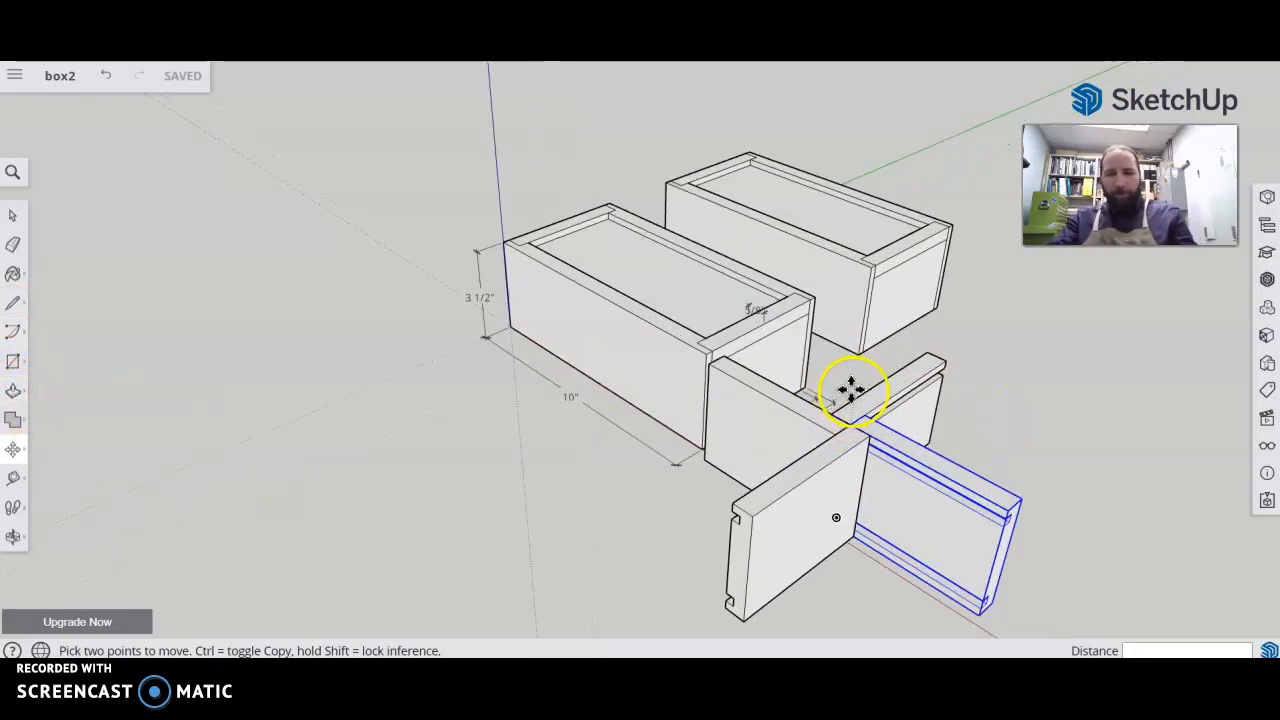
pyautogui.scroll(2, 850, 390)
pyautogui.moveTo(829, 434); pyautogui.dragTo(846, 503, button='middle')
pyautogui.scroll(3, 880, 560)
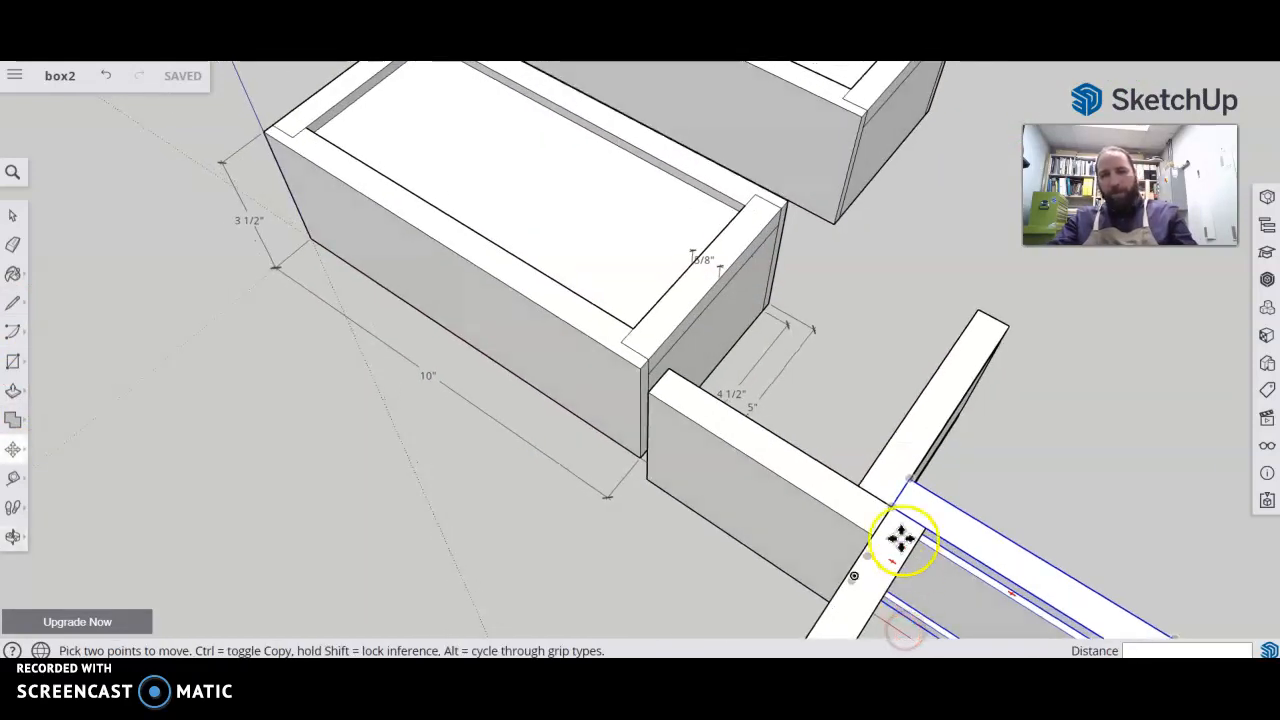
pyautogui.click(891, 505)
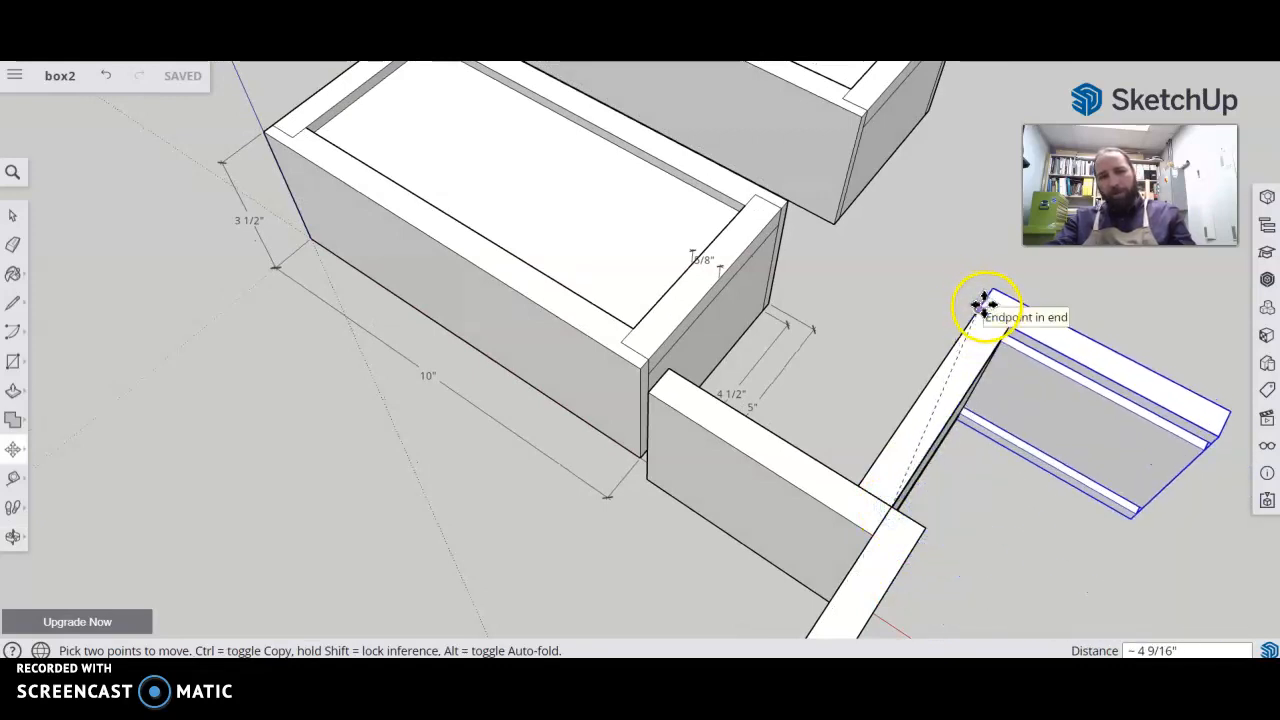
pyautogui.click(1002, 329)
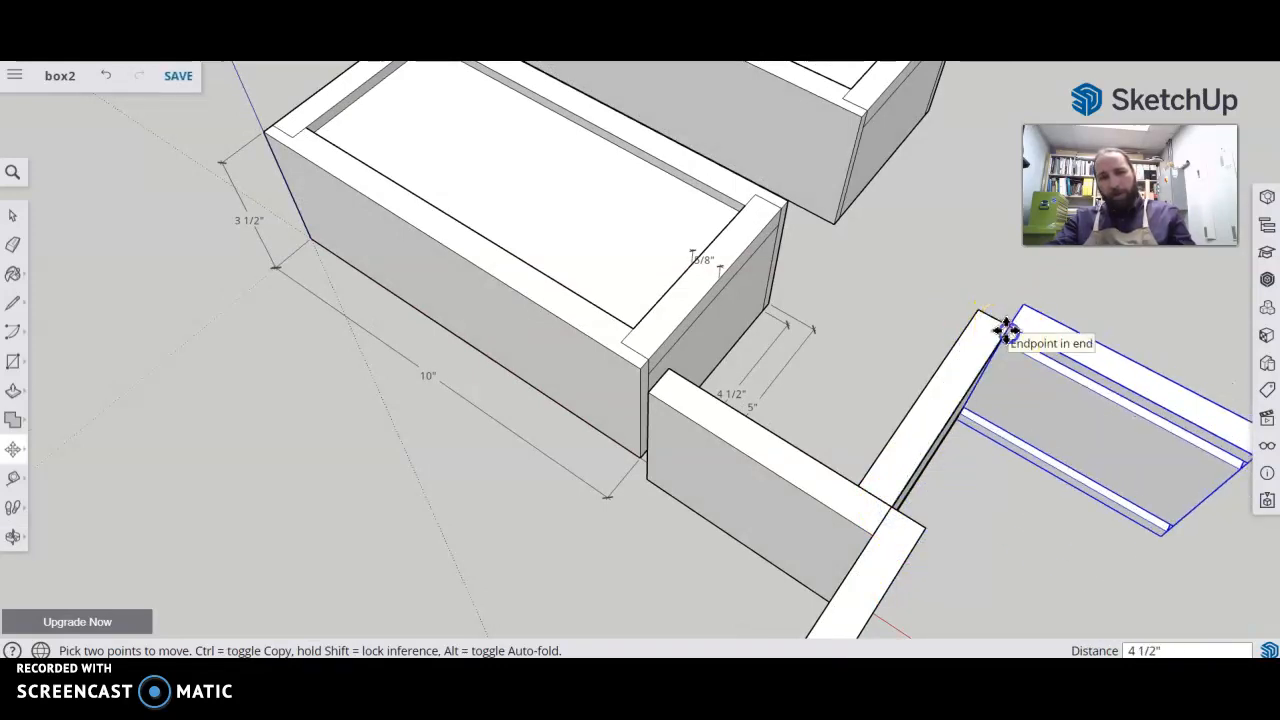
# Move the opposite copy by its top corner to the near inside corner of the original end board as the second side
pyautogui.press('space')
pyautogui.click(771, 495)
pyautogui.press('m')
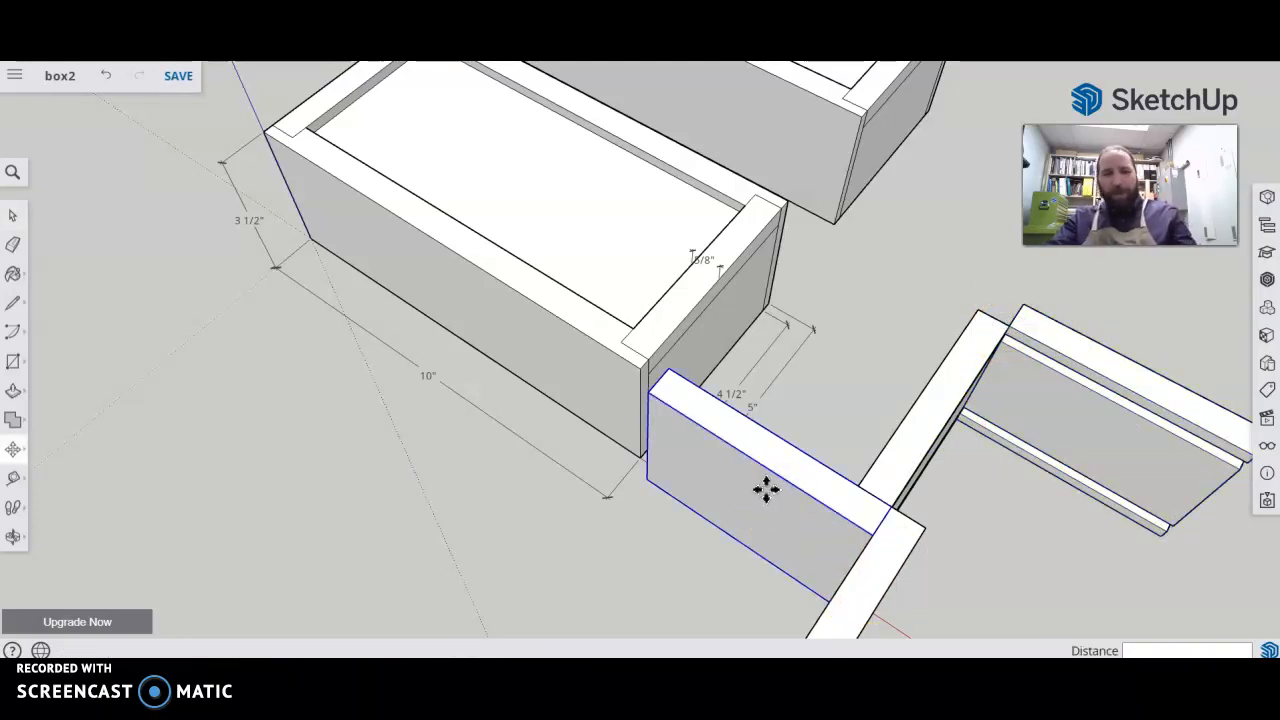
pyautogui.click(673, 372)
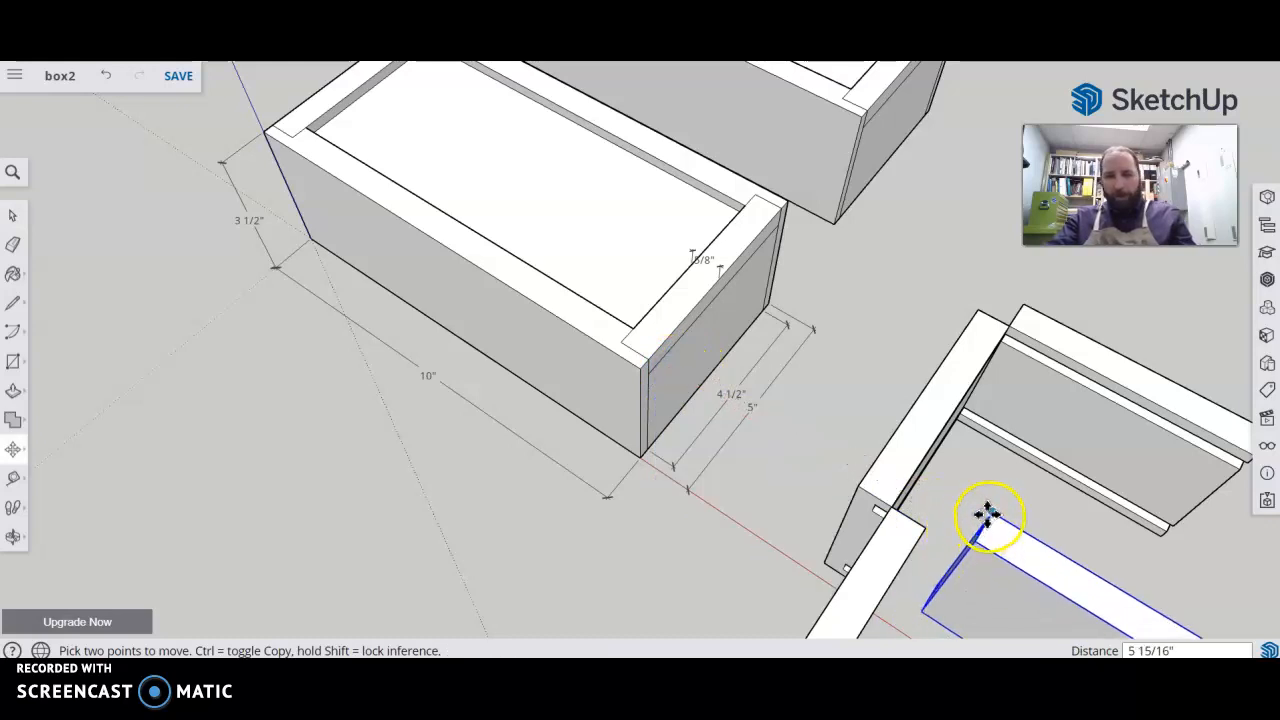
pyautogui.click(893, 508)
# Move the remaining copy across to the open ends of the two side boards, closing the rectangle
pyautogui.scroll(-5, 1055, 493)
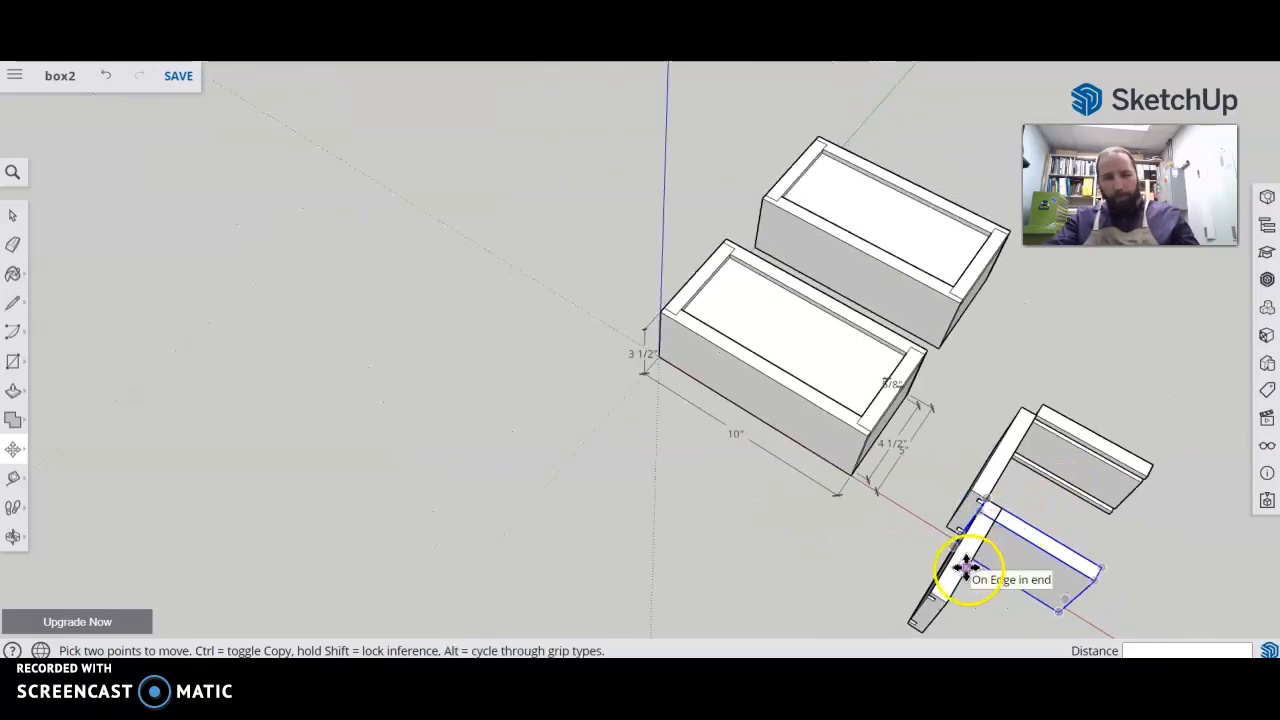
pyautogui.press('space')
pyautogui.click(955, 582)
pyautogui.press('m')
pyautogui.click(930, 590)
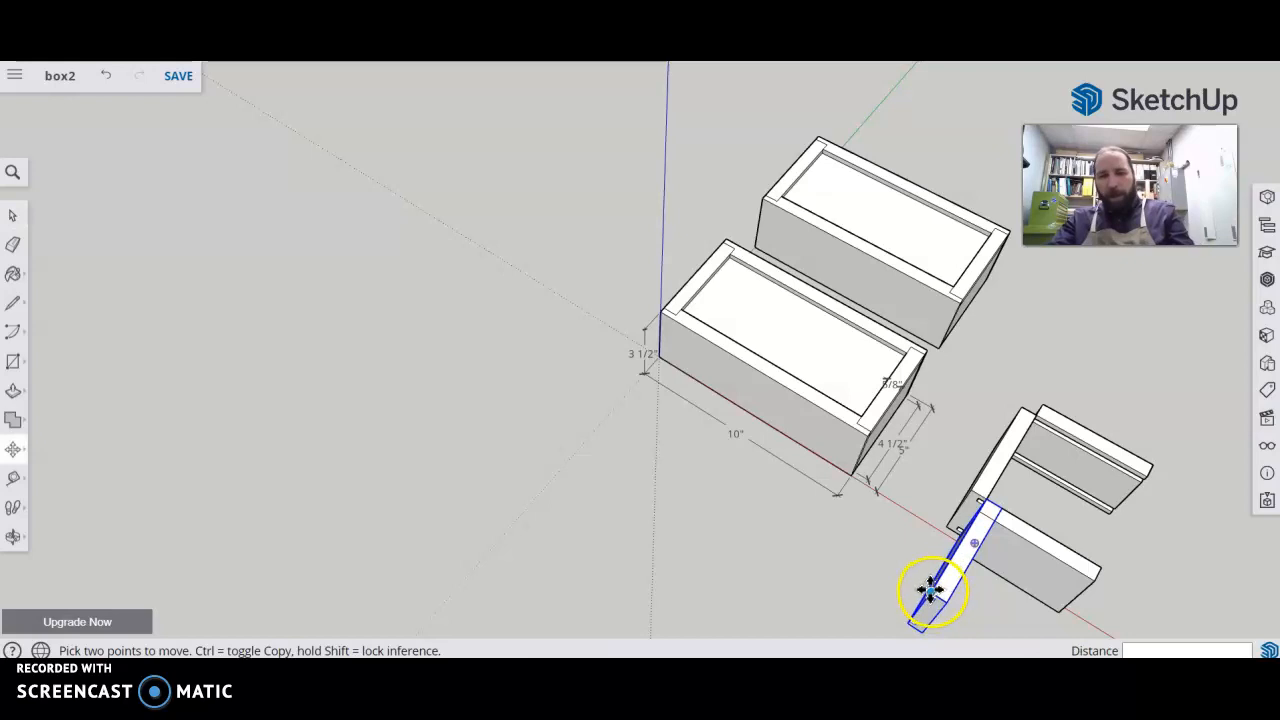
pyautogui.click(1098, 568)
# Measure the inside length of the original box between the midpoints of its two inner end edges
pyautogui.scroll(-3, 1128, 423)
pyautogui.moveTo(1120, 409)
pyautogui.keyDown('shift'); pyautogui.mouseDown(button='middle')
pyautogui.moveTo(1089, 377)
pyautogui.moveTo(615, 258)
pyautogui.moveTo(320, 205)
pyautogui.mouseUp(button='middle'); pyautogui.keyUp('shift')
pyautogui.scroll(3, 465, 290)
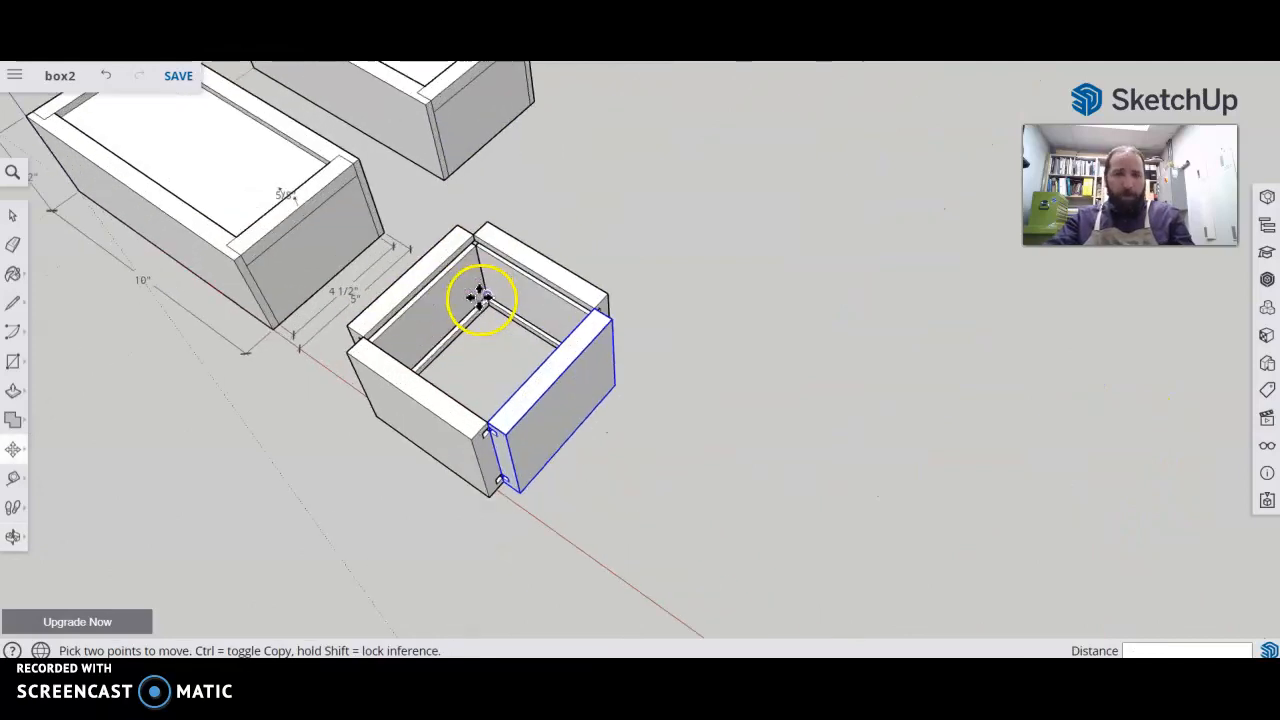
pyautogui.moveTo(465, 470)
pyautogui.mouseDown(button='middle')
pyautogui.moveTo(643, 457)
pyautogui.moveTo(443, 314)
pyautogui.moveTo(278, 285)
pyautogui.mouseUp(button='middle')
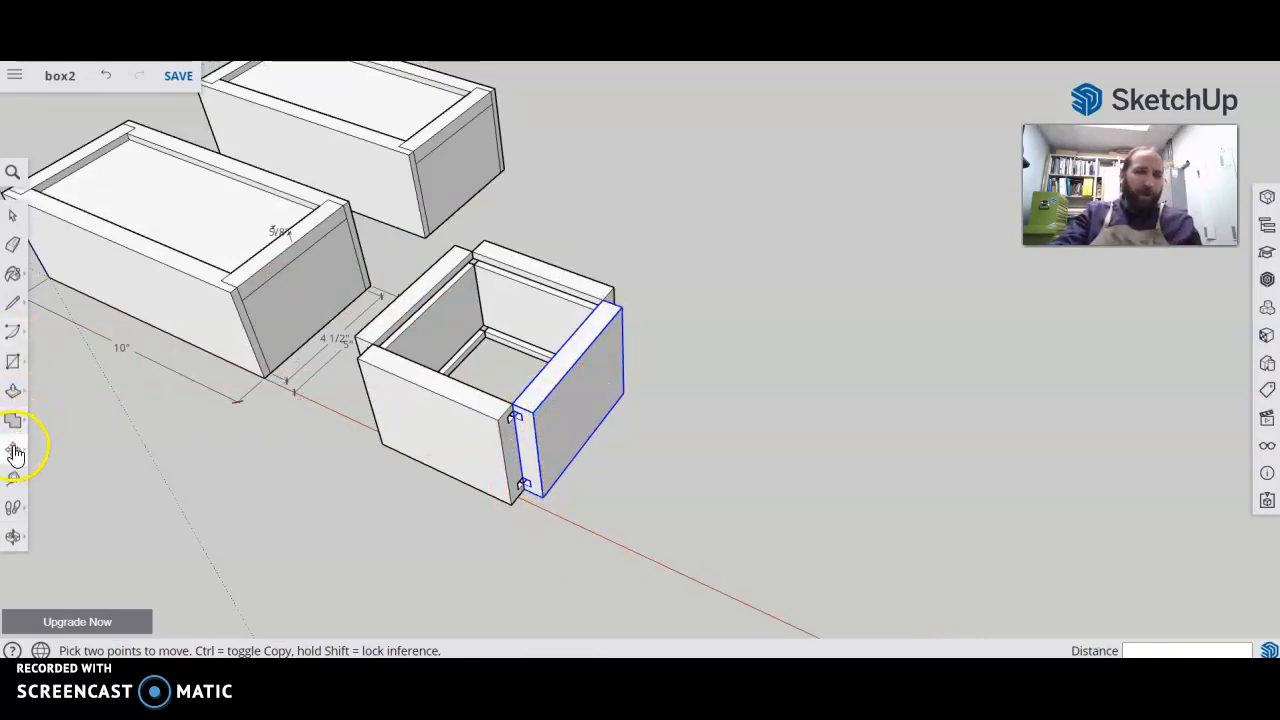
pyautogui.click(16, 483)
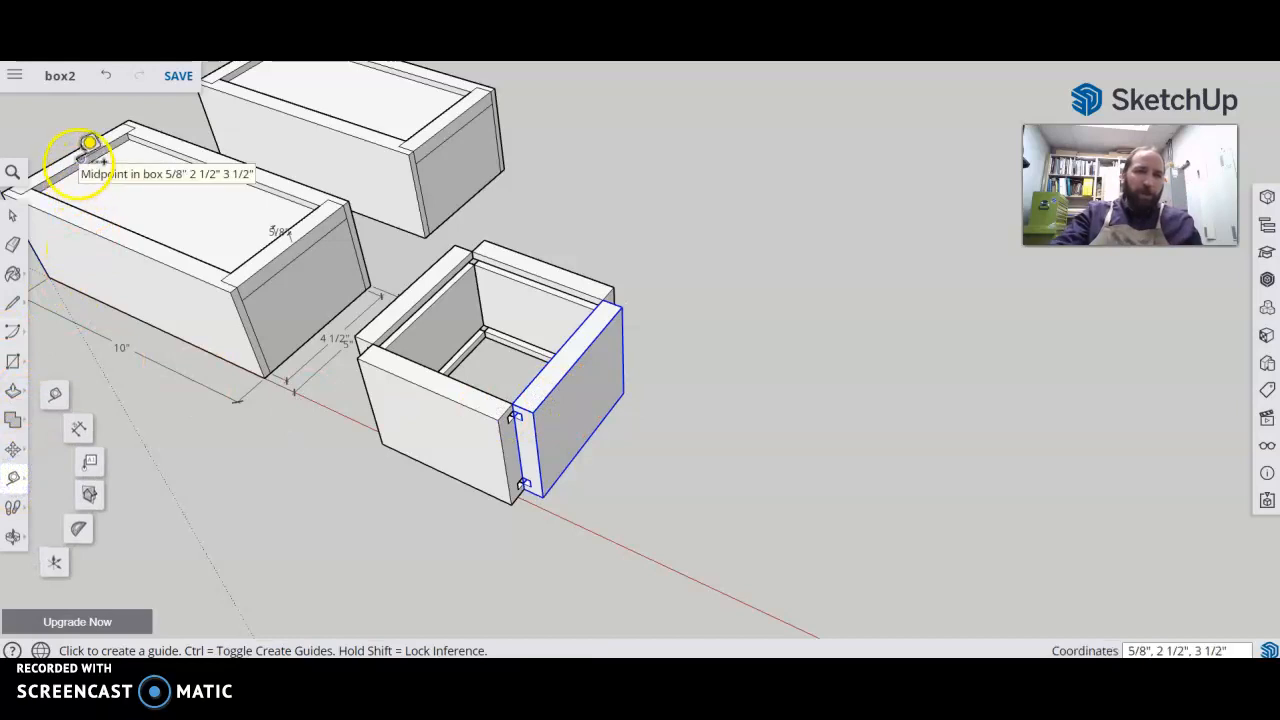
pyautogui.click(79, 160)
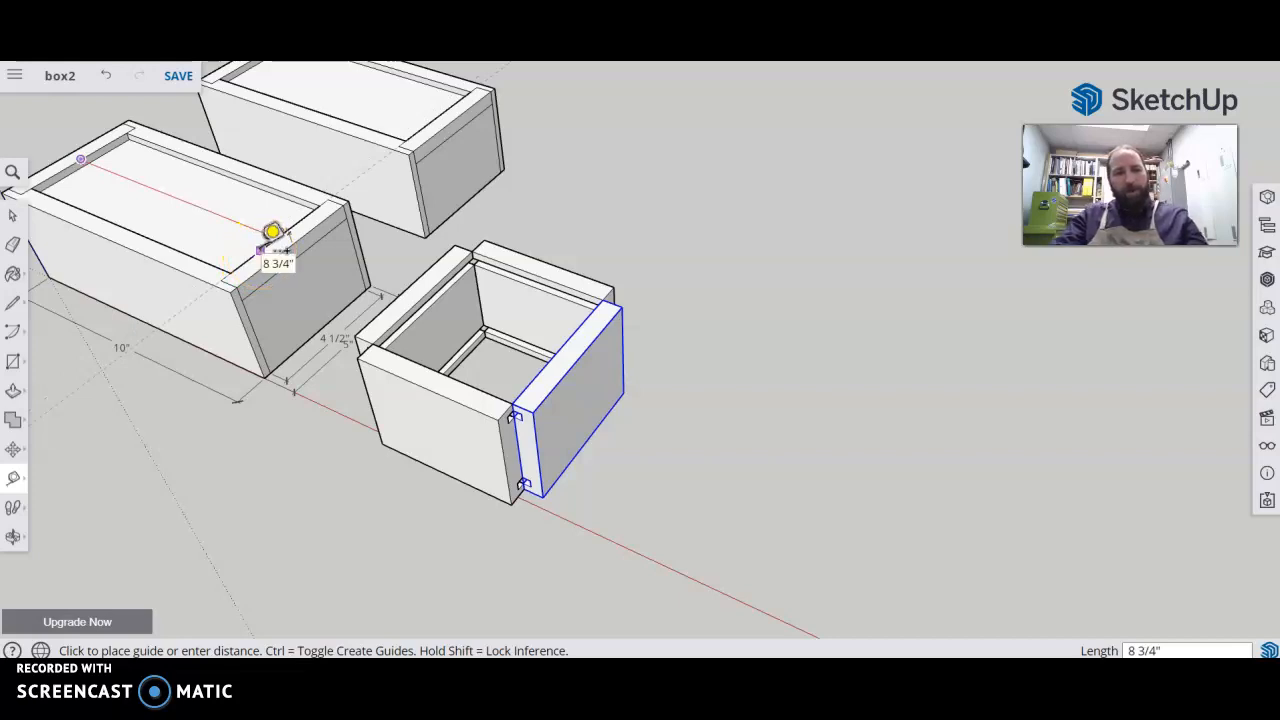
pyautogui.click(273, 232)
# Move the outer end board 4 1/4" out to a guide placed 10" from the opposite end's outer edge, and erase the guide
pyautogui.click(424, 272)
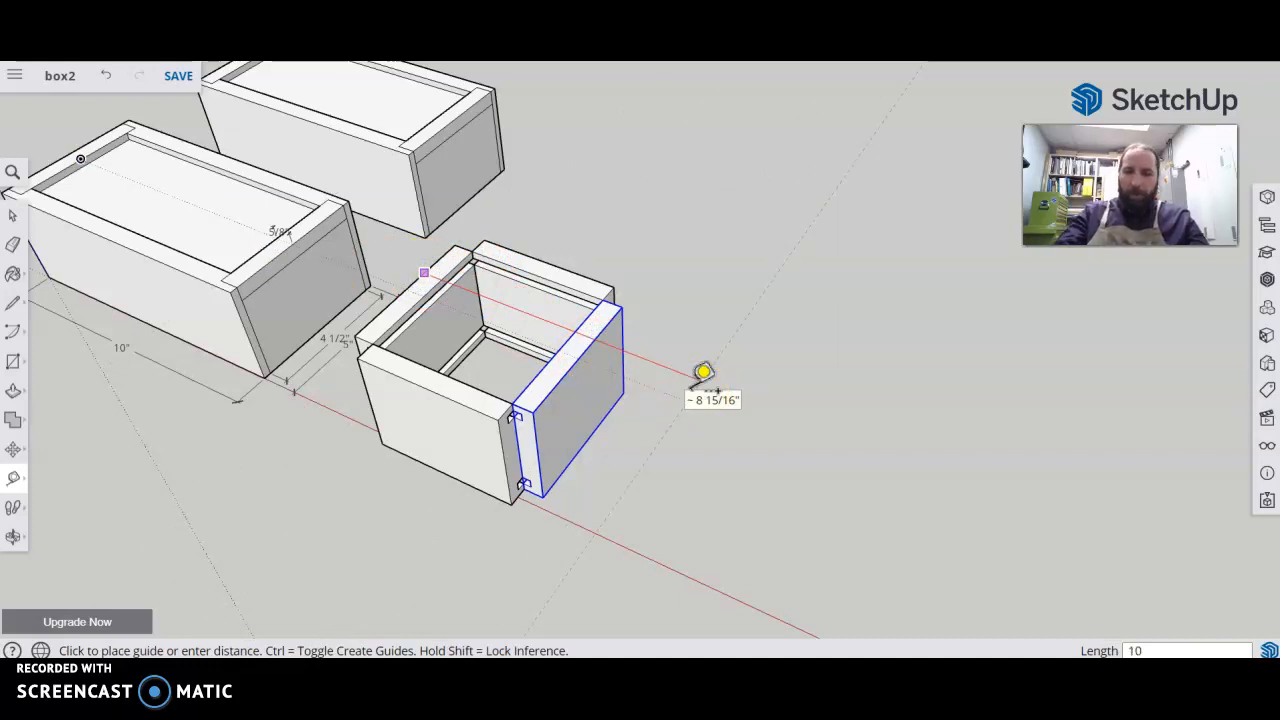
pyautogui.click(703, 372)
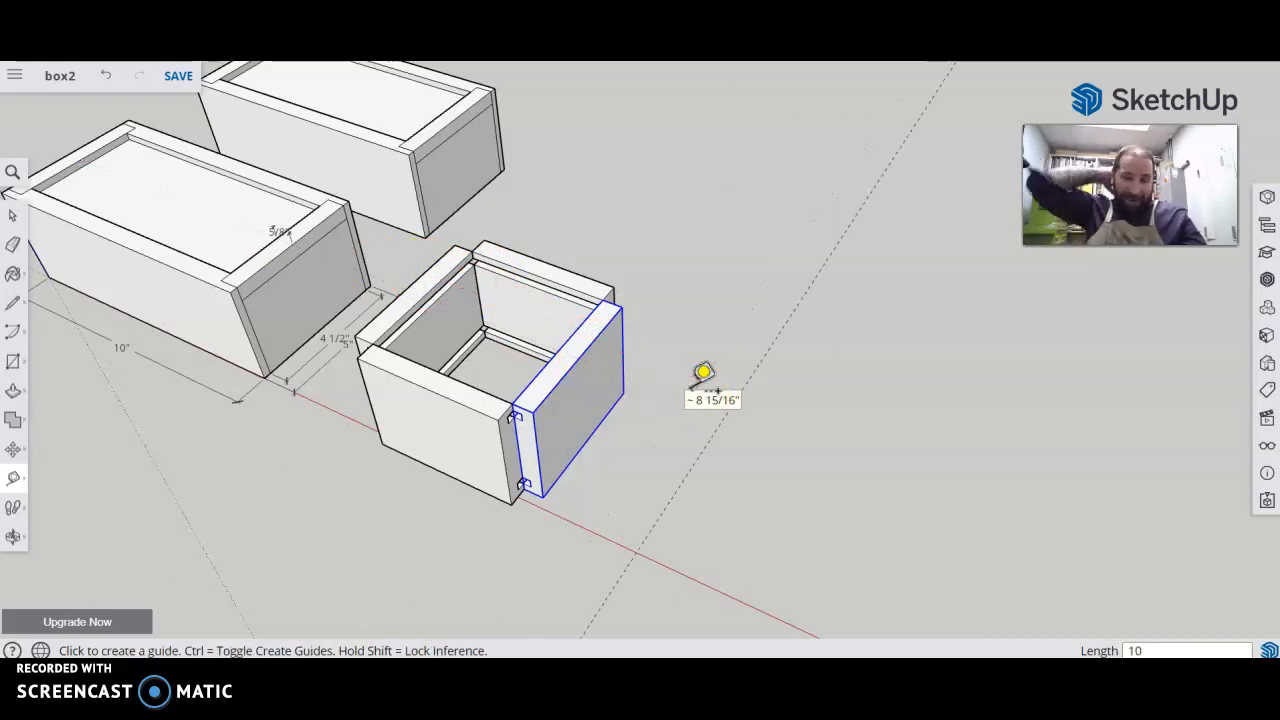
pyautogui.press('m')
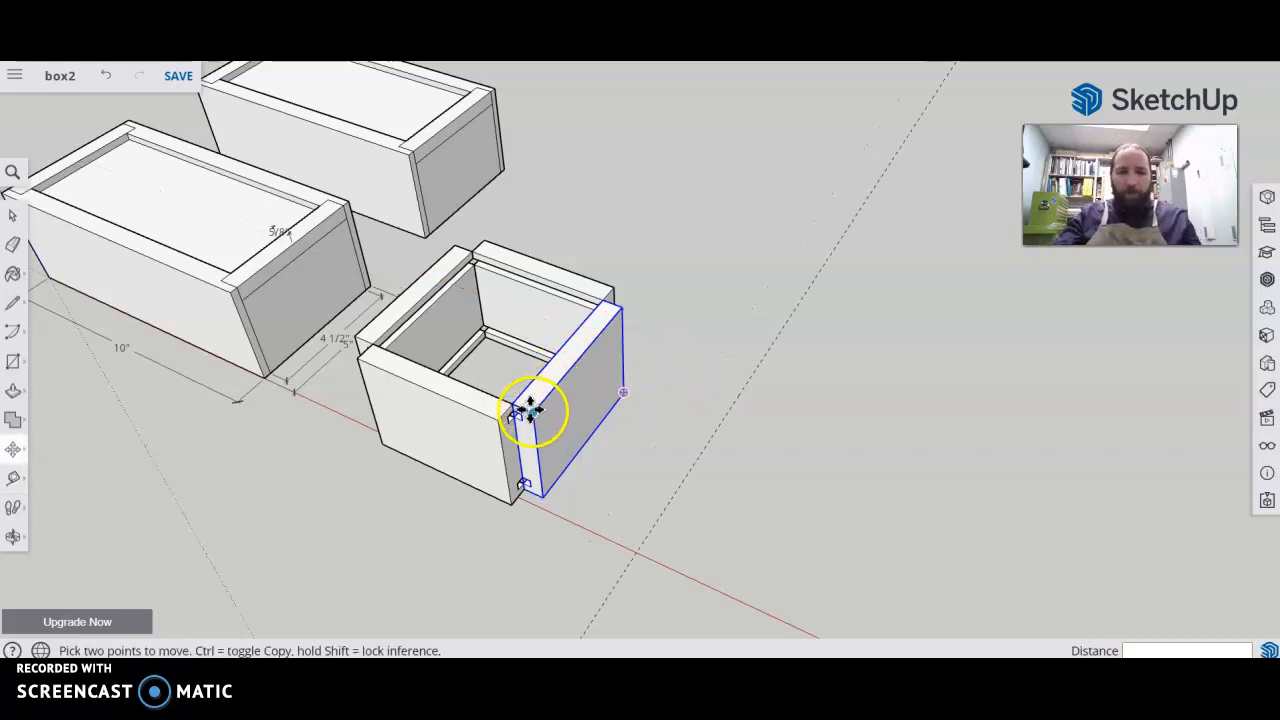
pyautogui.moveTo(534, 410)
pyautogui.mouseDown()
pyautogui.moveTo(634, 451)
pyautogui.moveTo(740, 372)
pyautogui.moveTo(790, 314)
pyautogui.mouseUp()
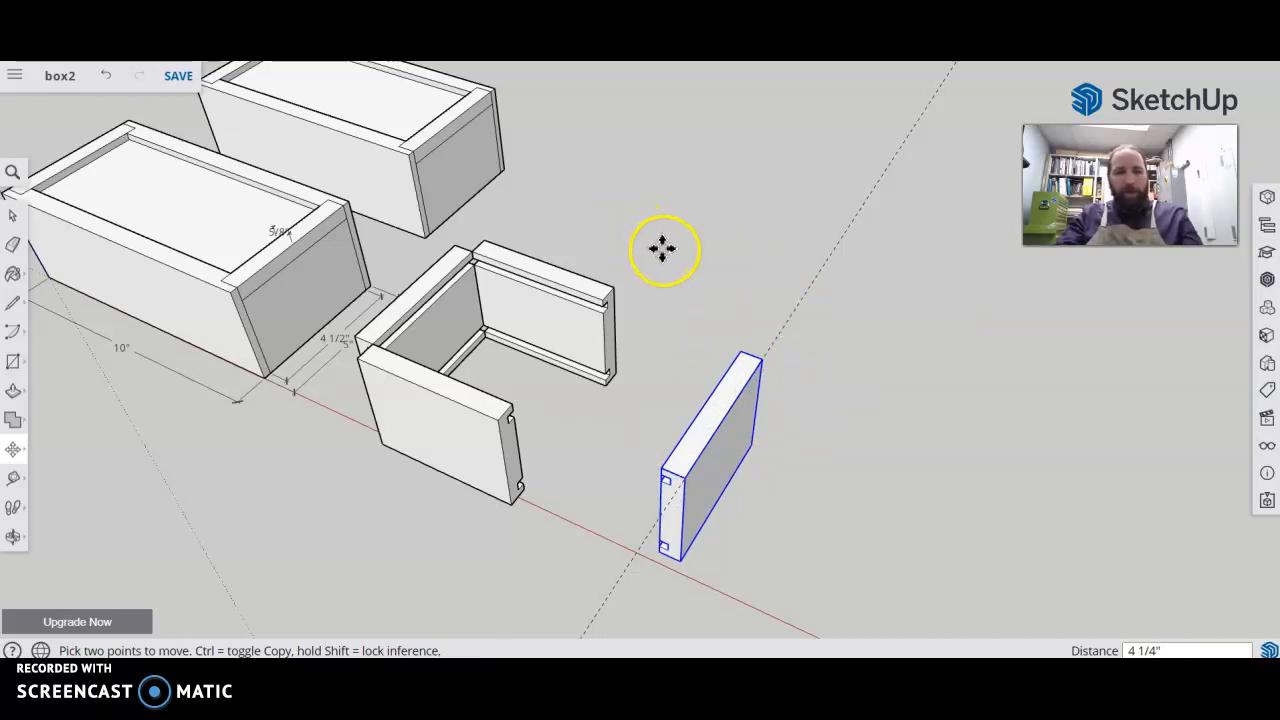
pyautogui.press('e')
pyautogui.click(806, 289)
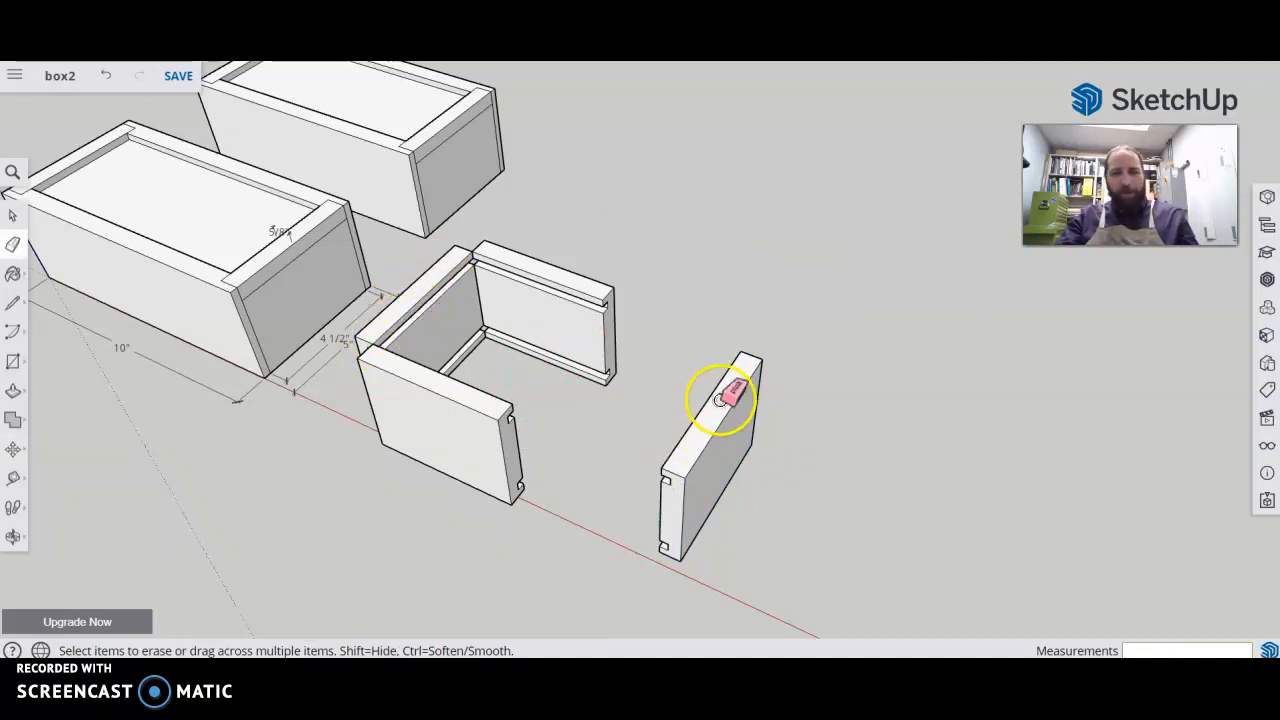
# Select both side boards together and make them unique from the end boards
pyautogui.click(14, 215)
pyautogui.click(474, 460)
pyautogui.click(560, 328)
pyautogui.click(460, 450)
pyautogui.click(436, 322)
pyautogui.click(559, 326)
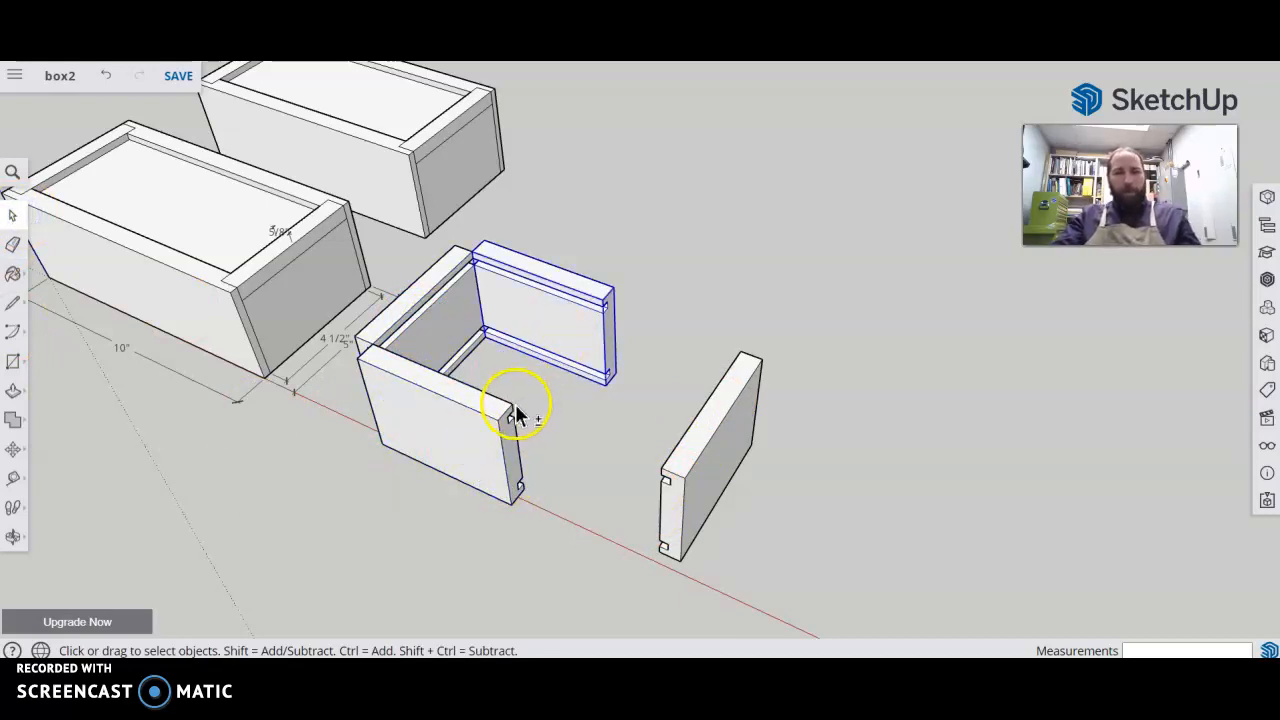
pyautogui.keyDown('shift'); pyautogui.click(477, 450); pyautogui.keyUp('shift')
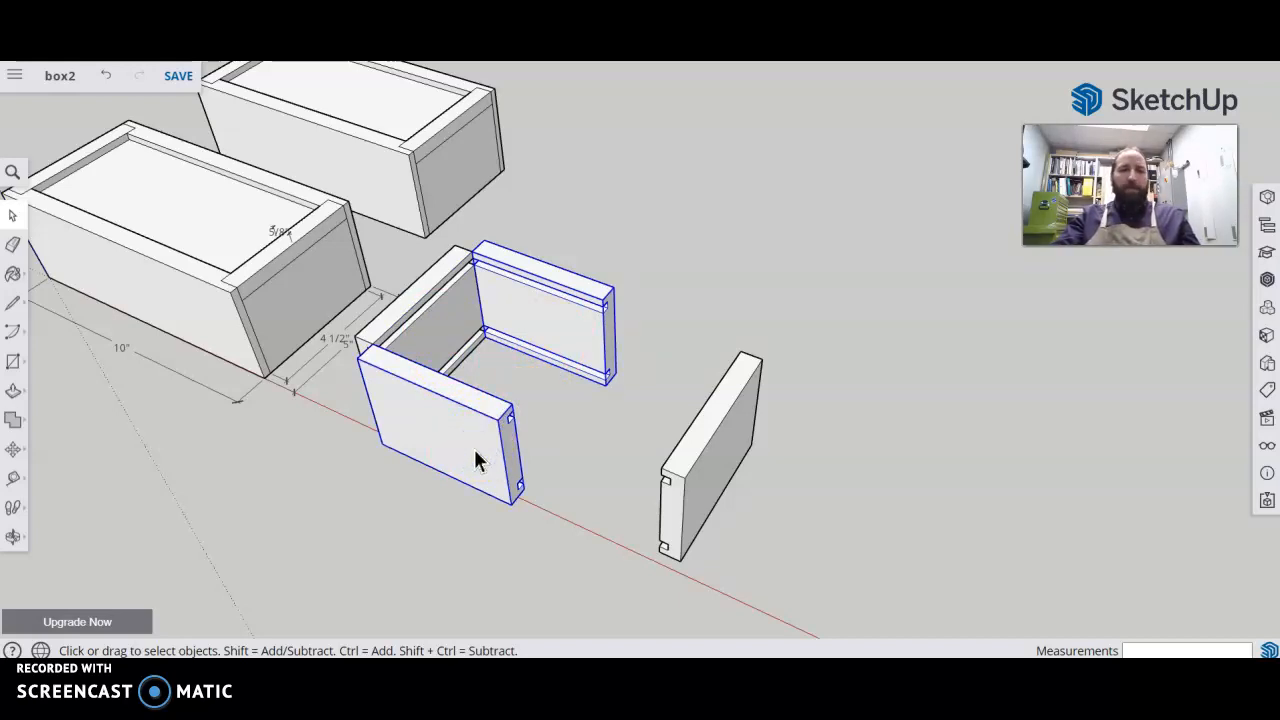
pyautogui.rightClick(474, 455)
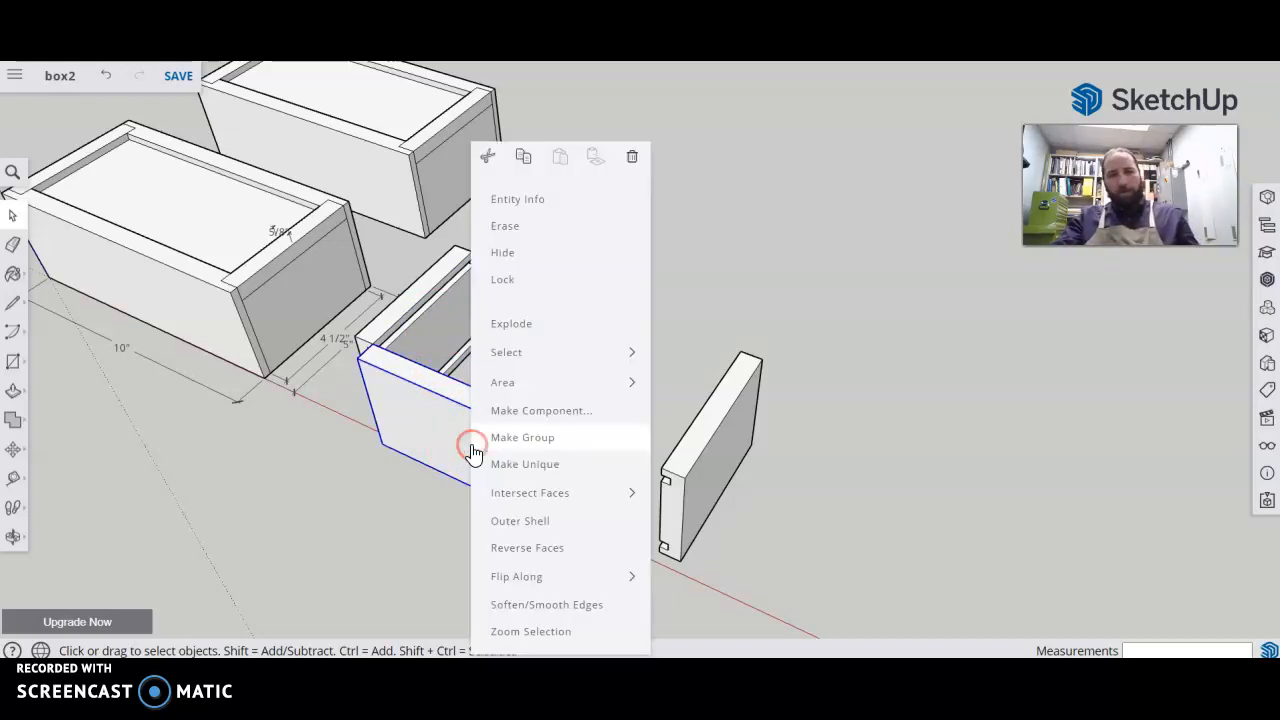
pyautogui.click(486, 454)
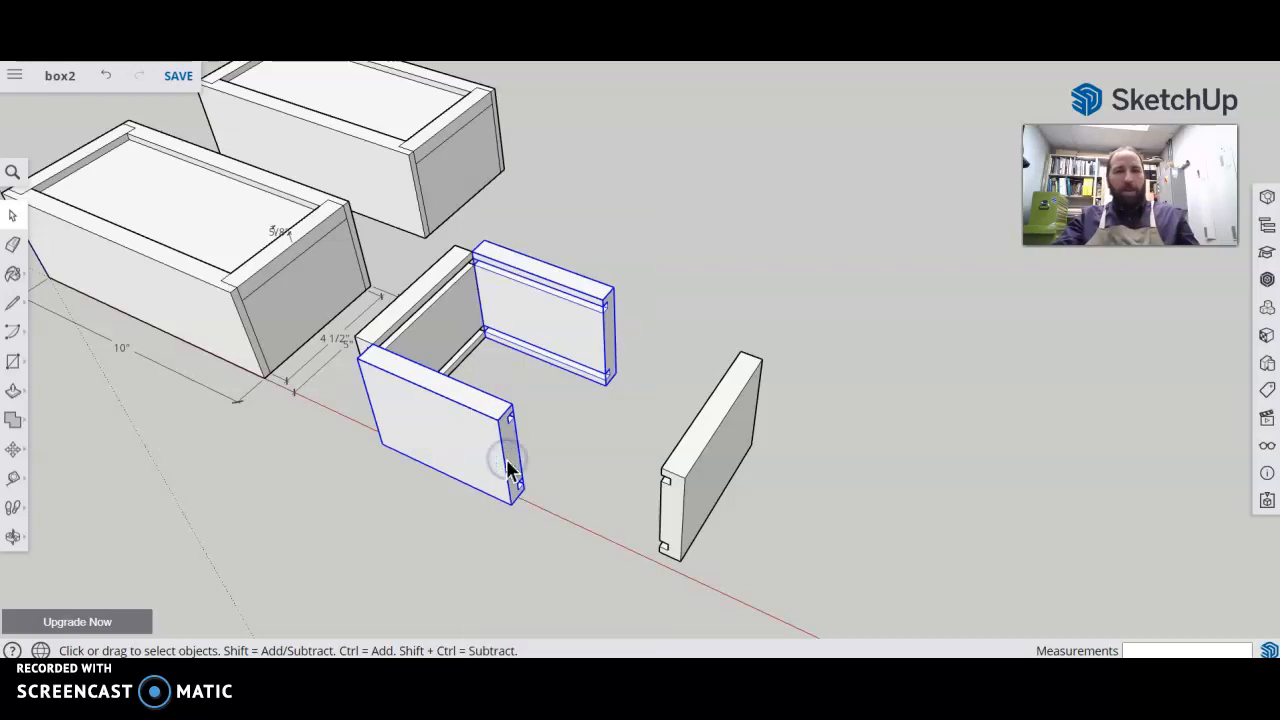
pyautogui.click(689, 293)
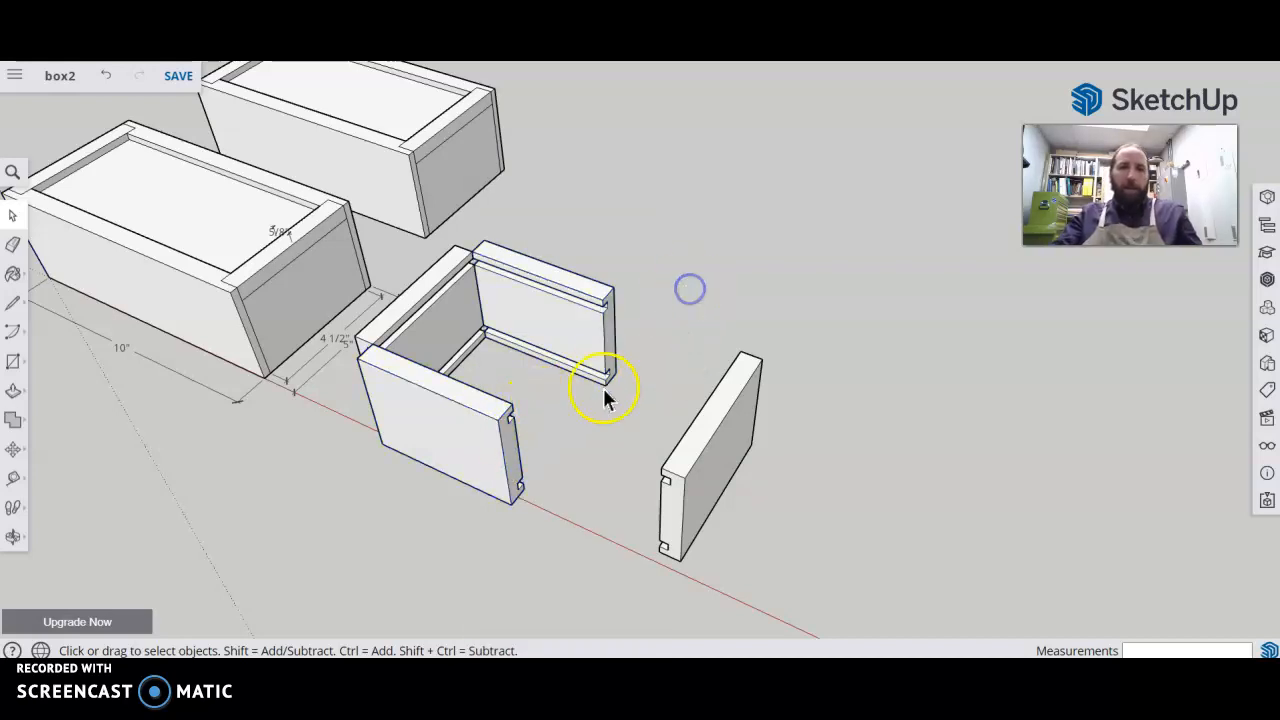
# Open the near side board for editing and extend its grooved end face 4 1/4" to the separated end board
pyautogui.scroll(5, 527, 456)
pyautogui.click(490, 488)
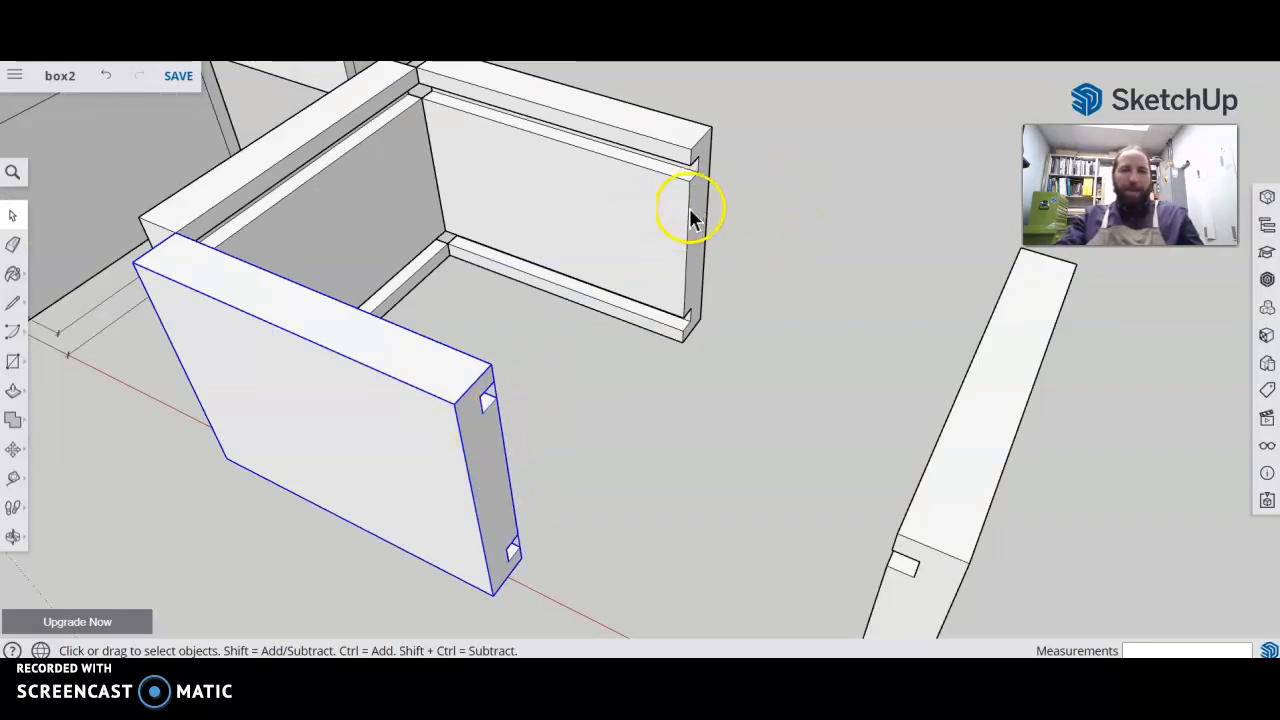
pyautogui.doubleClick(468, 446)
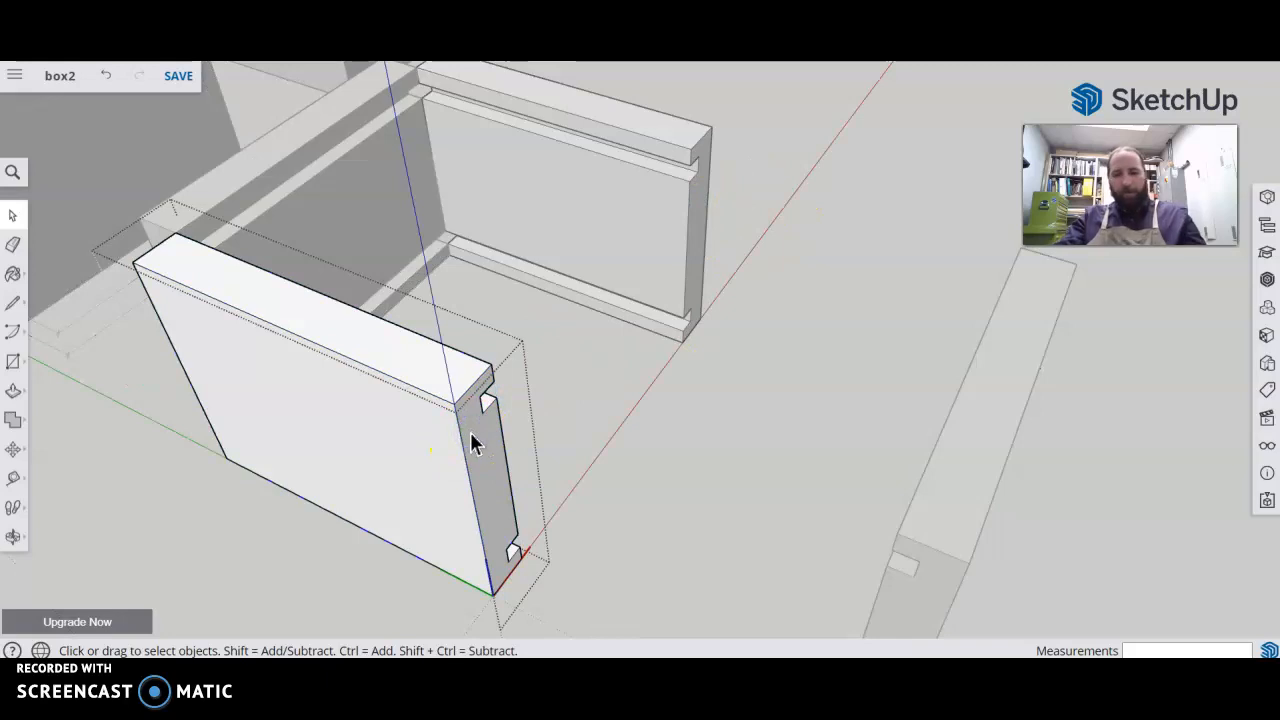
pyautogui.press('p')
pyautogui.moveTo(478, 452); pyautogui.dragTo(924, 477)
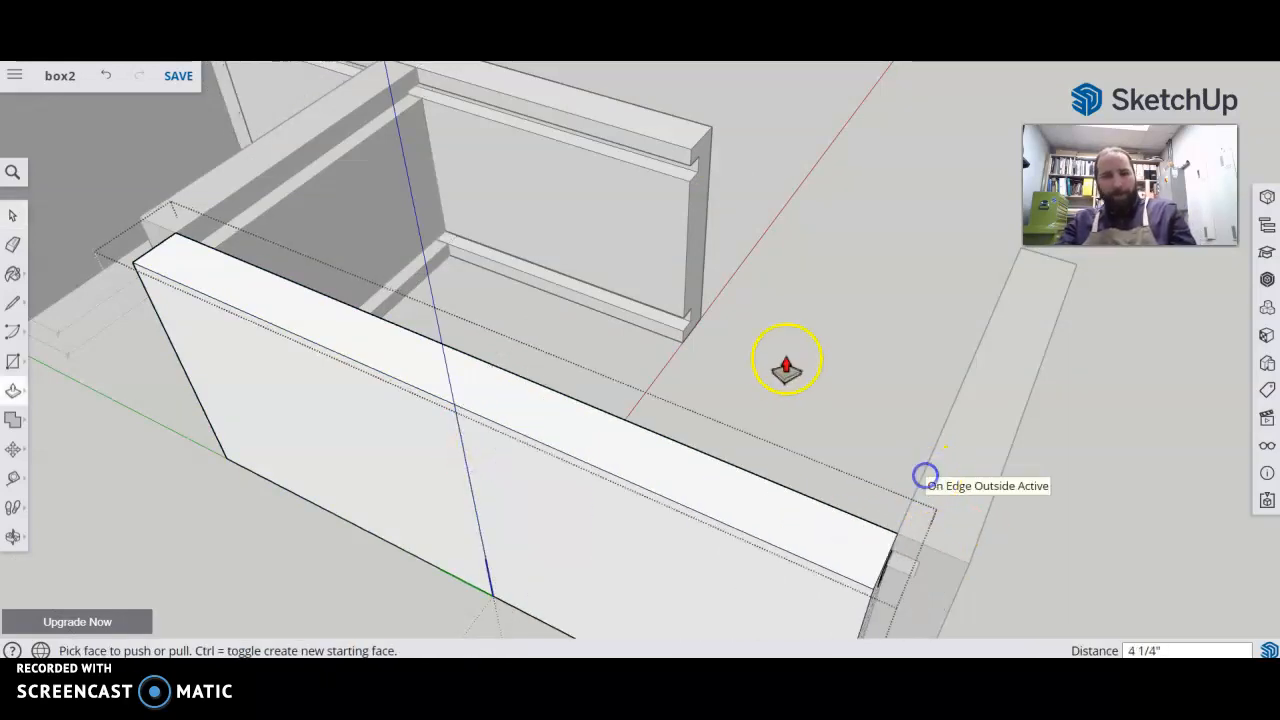
# Place a vertical guide 1/4" in from the outer edge on the near side board's end face beside the separated end board
pyautogui.click(13, 215)
pyautogui.scroll(-10, 936, 171)
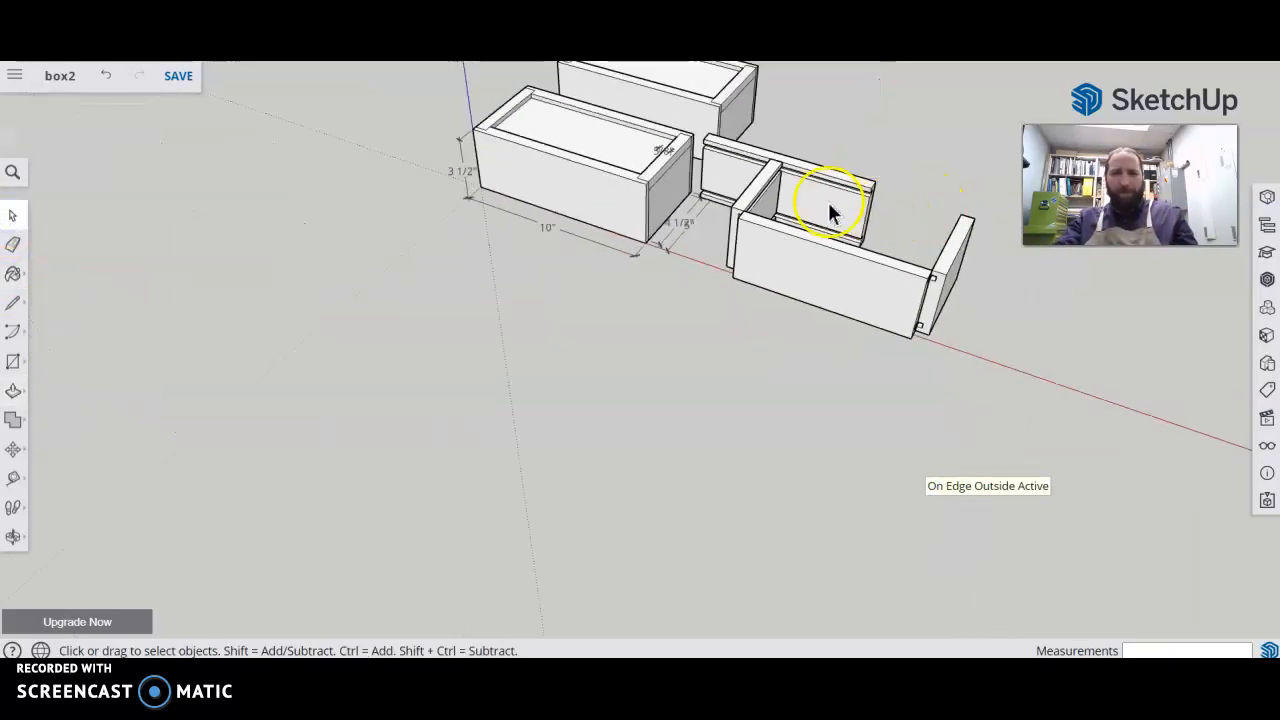
pyautogui.moveTo(886, 194); pyautogui.dragTo(597, 266, button='middle')
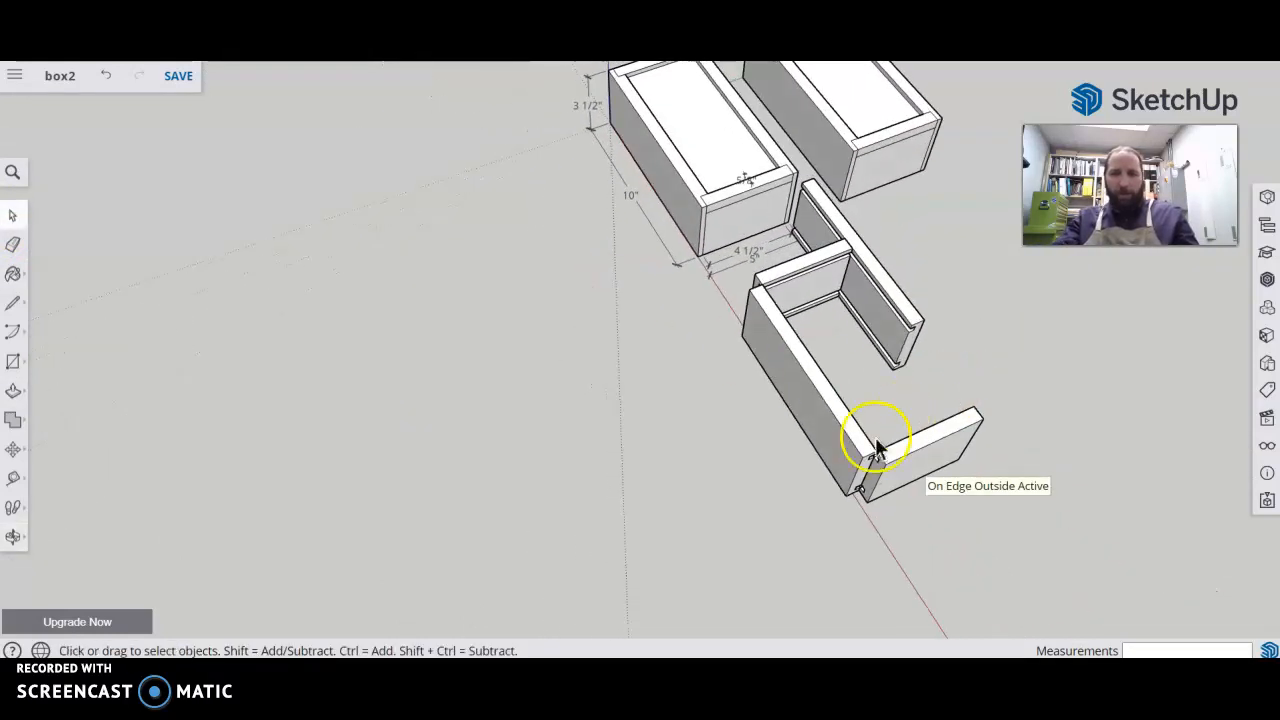
pyautogui.scroll(3, 858, 505)
pyautogui.moveTo(914, 523); pyautogui.dragTo(810, 392, button='middle')
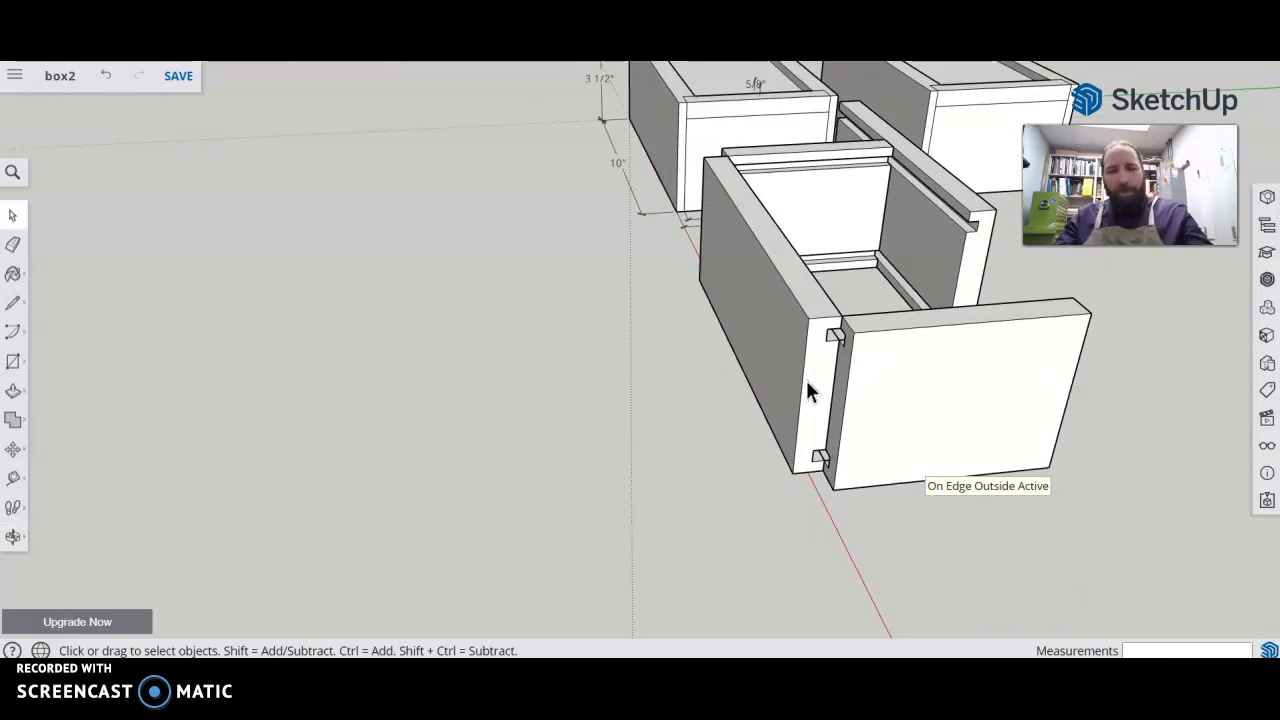
pyautogui.press('t')
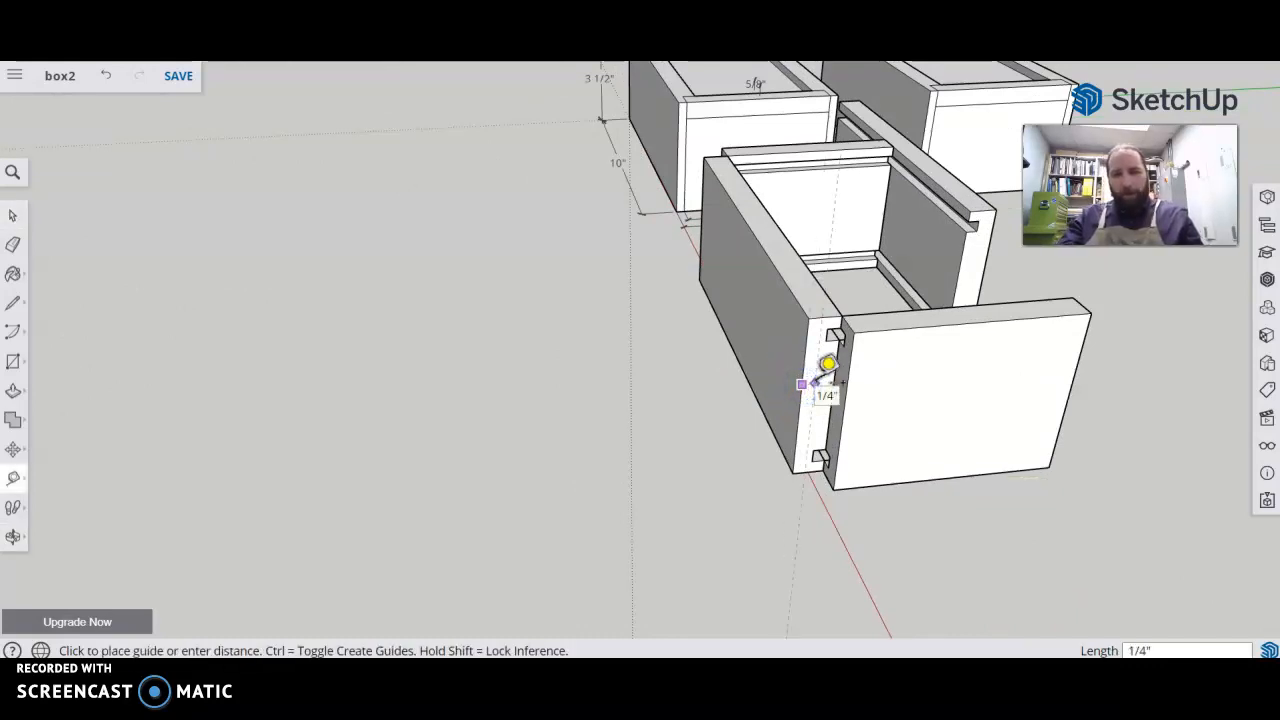
pyautogui.click(828, 362)
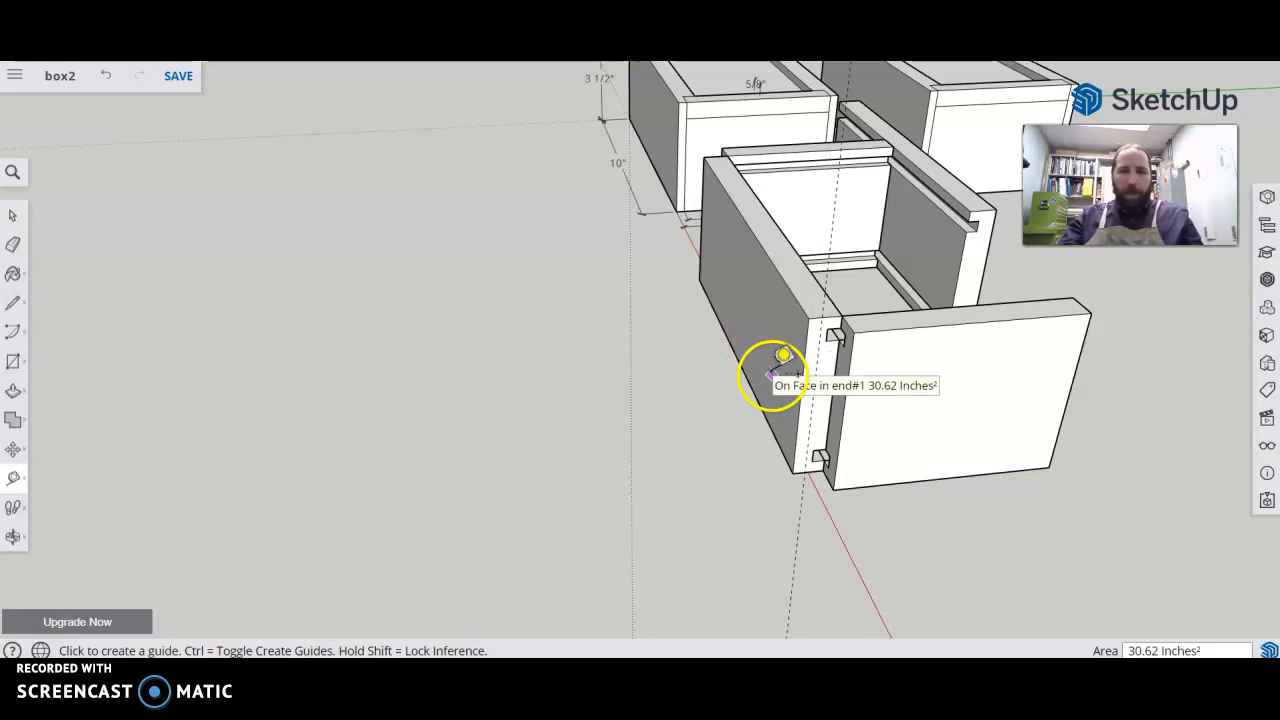
pyautogui.click(13, 220)
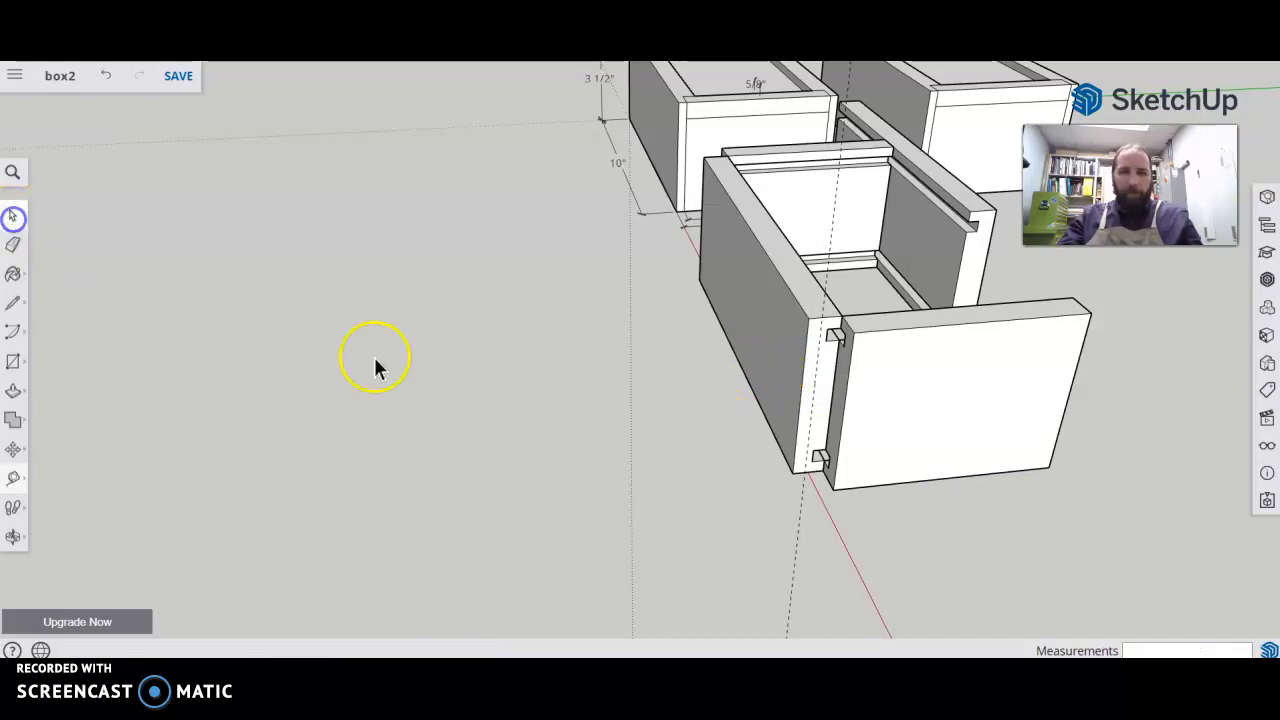
# In the near side board, split the end face along the guide and extend the outer strip 5/8" to the end board's outer face
pyautogui.doubleClick(791, 368)
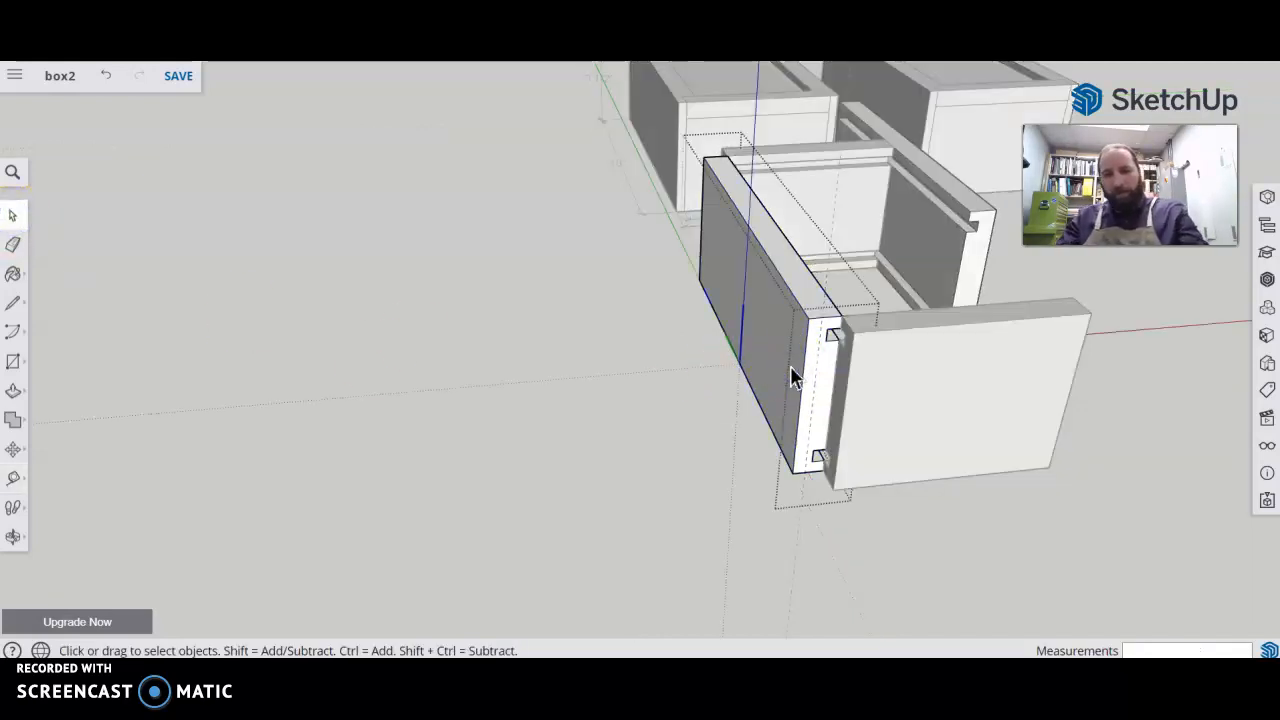
pyautogui.press('l')
pyautogui.click(822, 318)
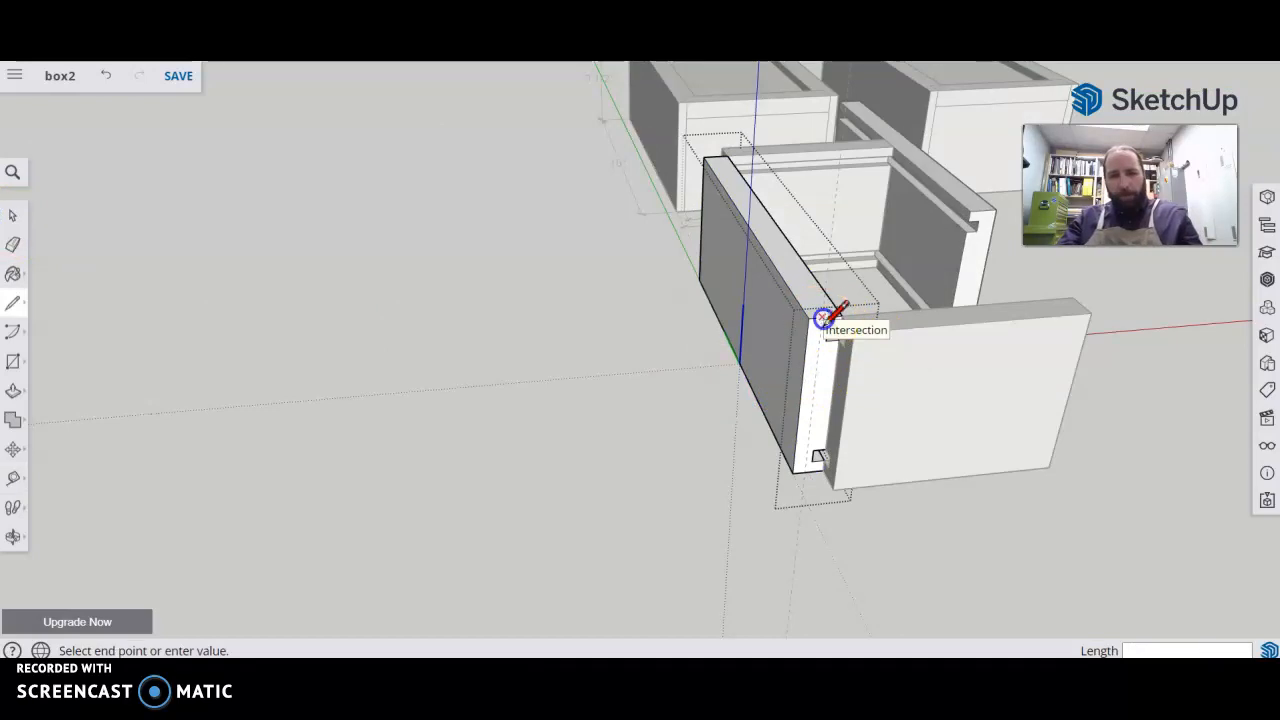
pyautogui.click(806, 470)
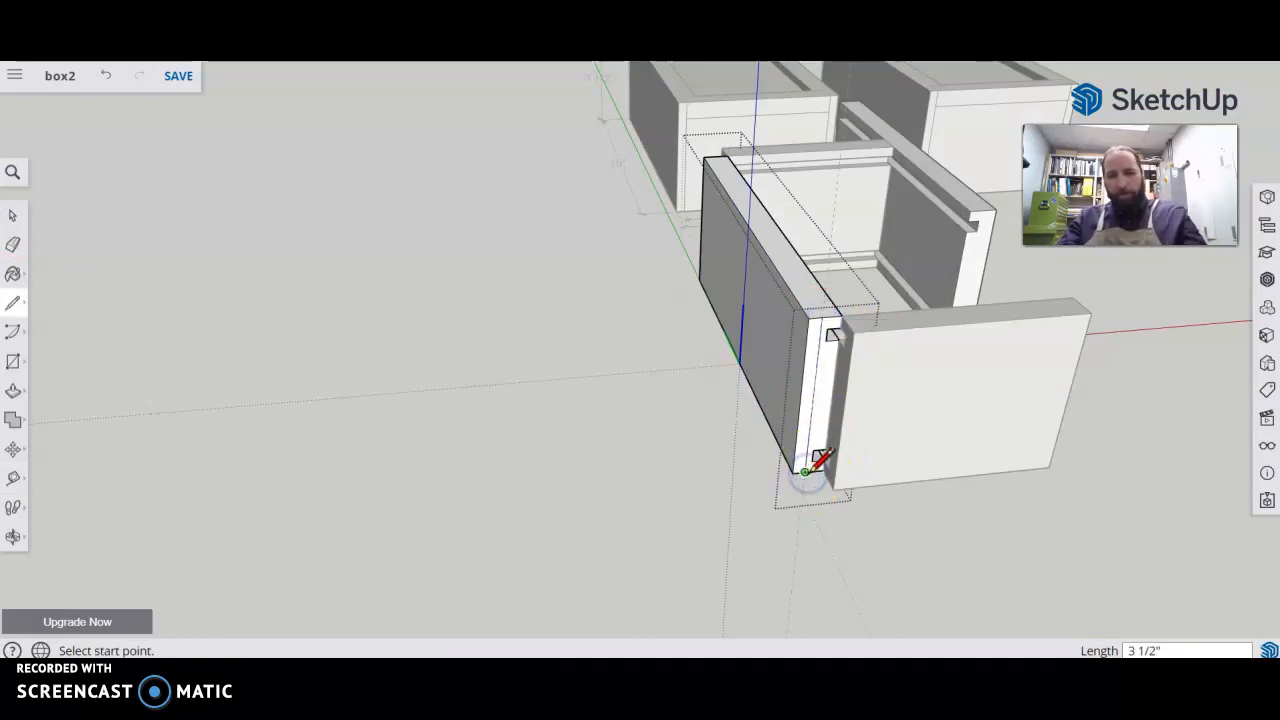
pyautogui.press('p')
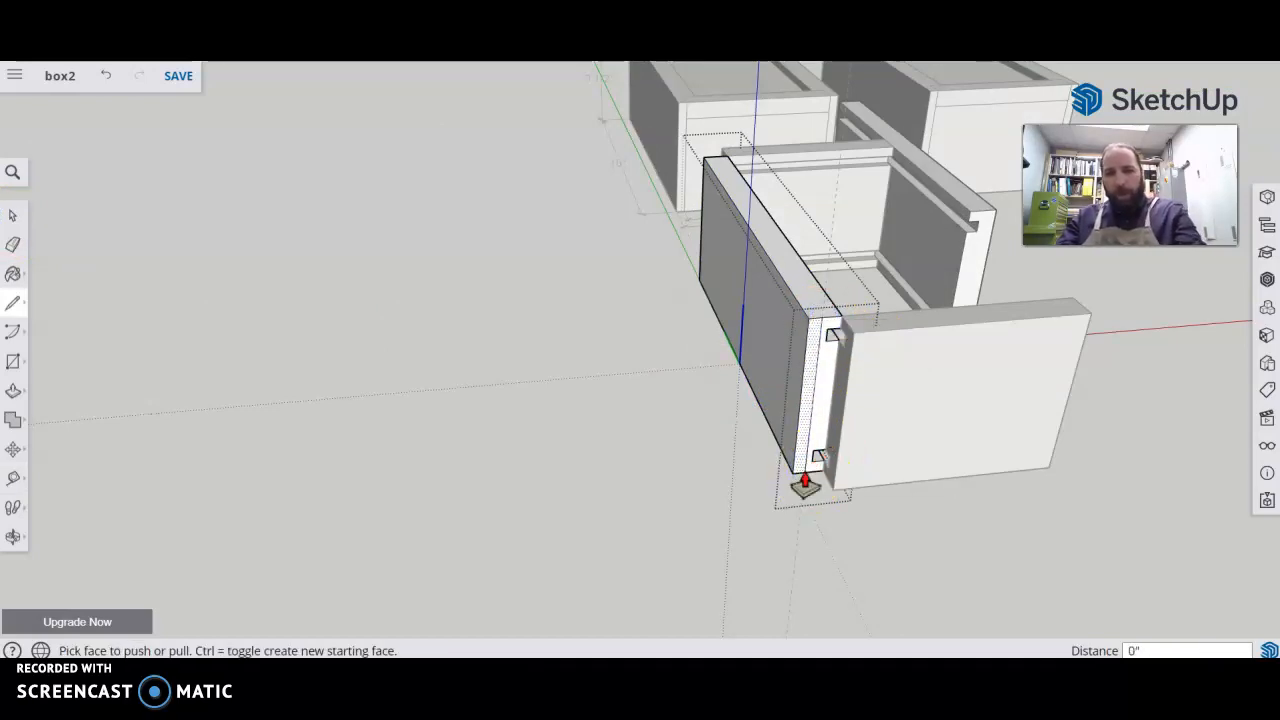
pyautogui.click(806, 428)
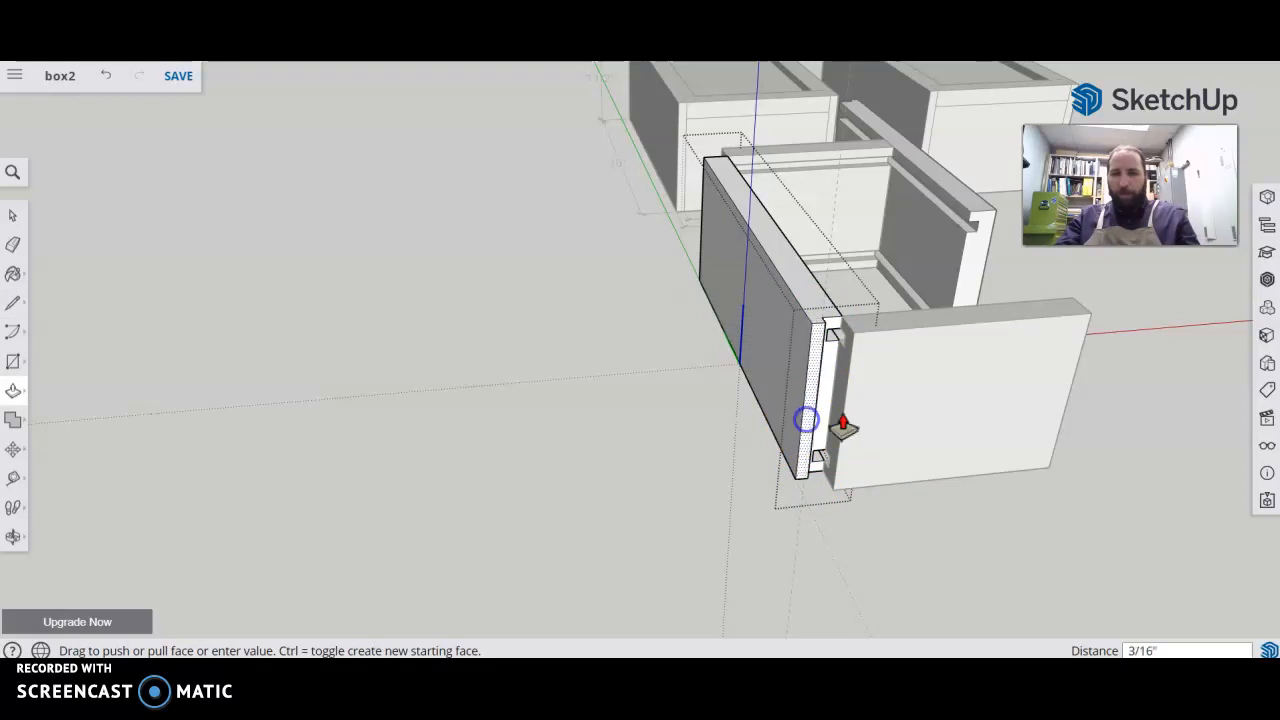
pyautogui.click(946, 401)
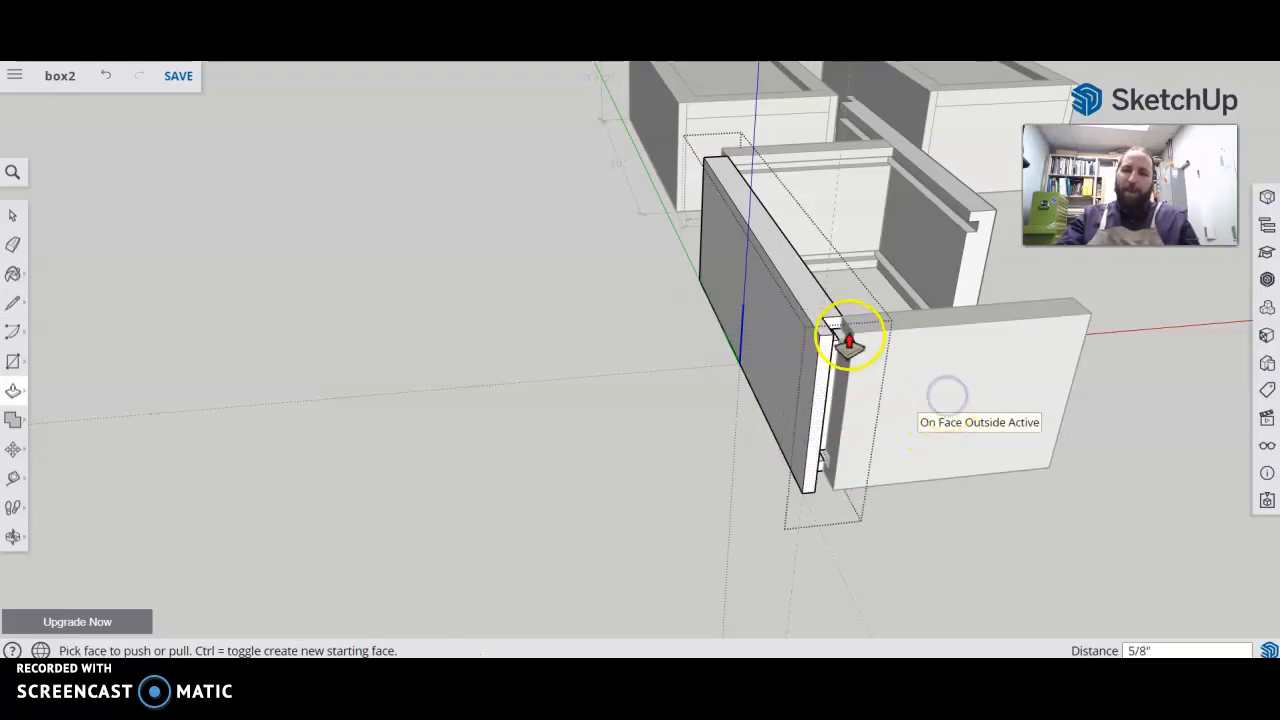
# Place a vertical guide 1/4" in from the outer edge on the near side board's opposite end face
pyautogui.scroll(3, 848, 335)
pyautogui.moveTo(879, 324); pyautogui.dragTo(934, 363, button='middle')
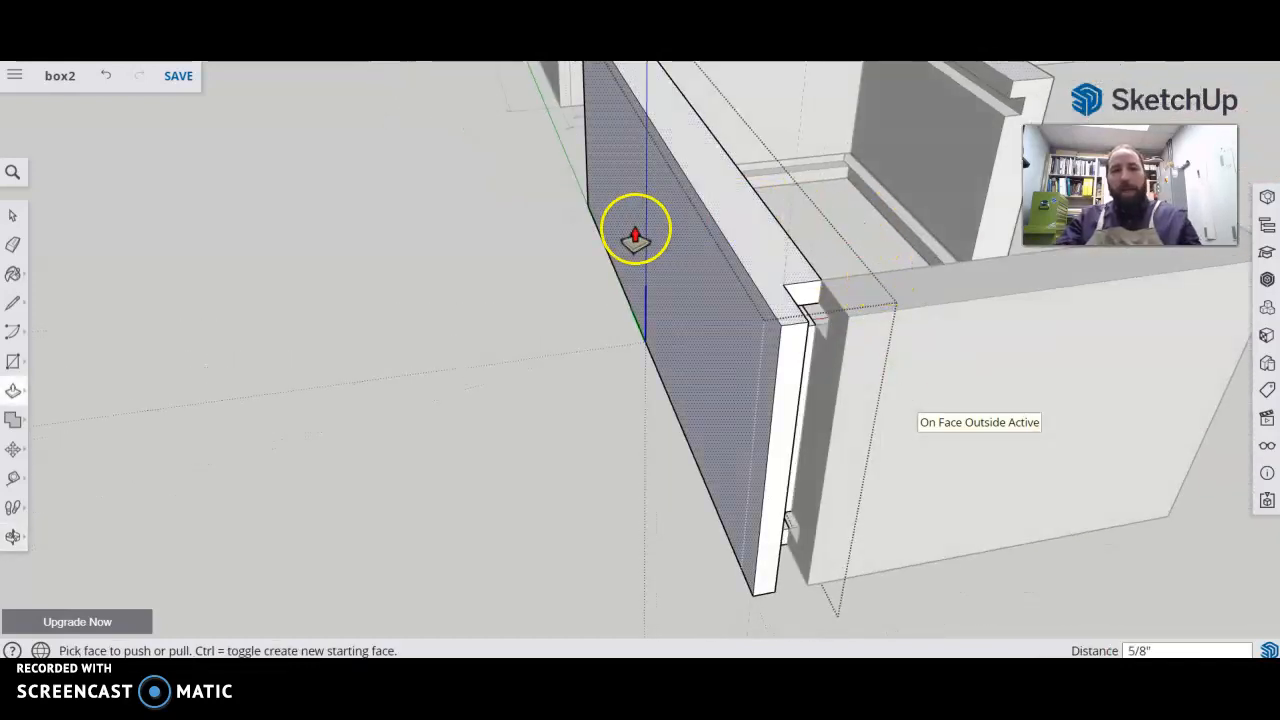
pyautogui.moveTo(506, 291); pyautogui.dragTo(996, 305, button='middle')
pyautogui.moveTo(586, 220); pyautogui.dragTo(834, 251, button='middle')
pyautogui.press('t')
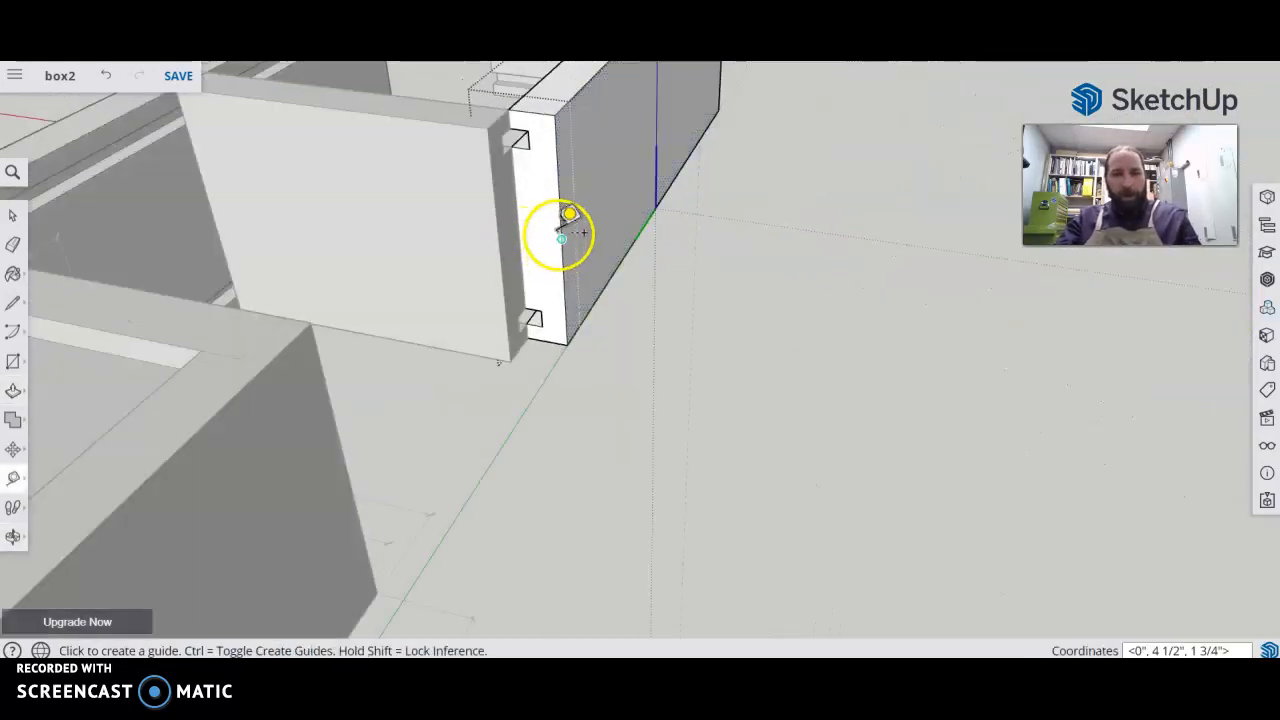
pyautogui.click(562, 236)
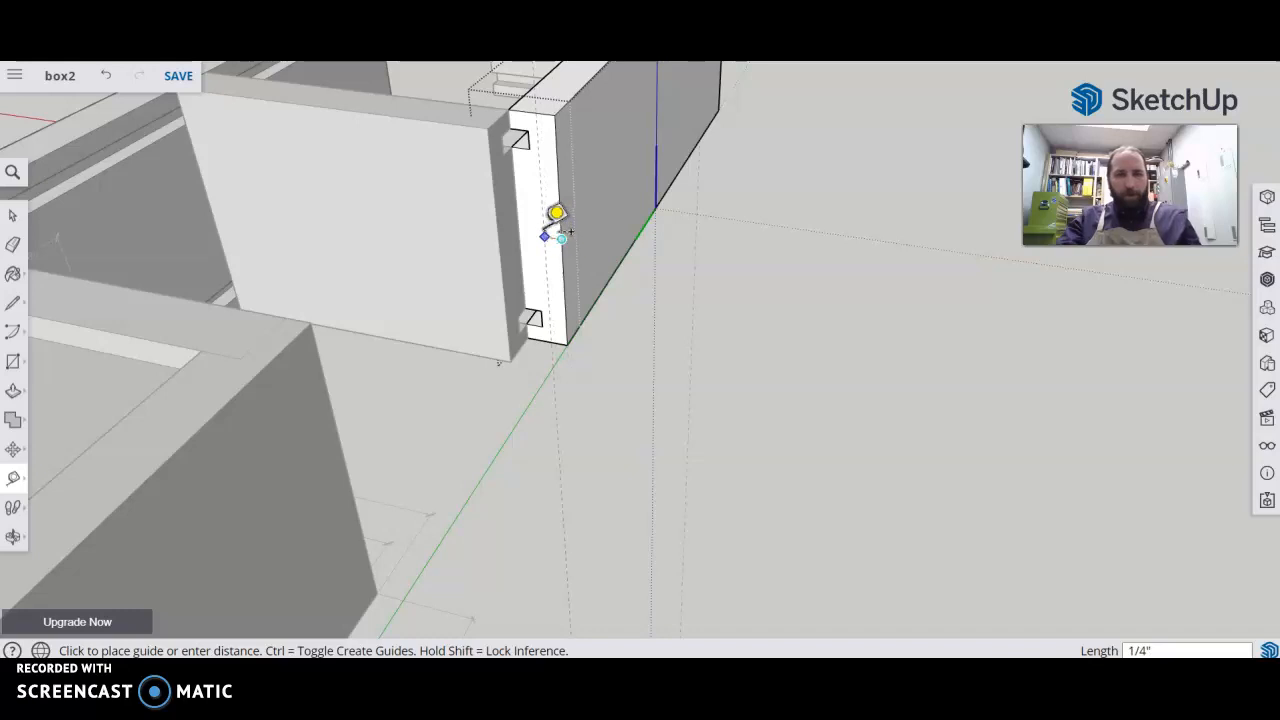
pyautogui.click(545, 234)
# Split the opposite end face along its guide, extend the outer strip 5/8" flush with the end board, and close the side board
pyautogui.press('l')
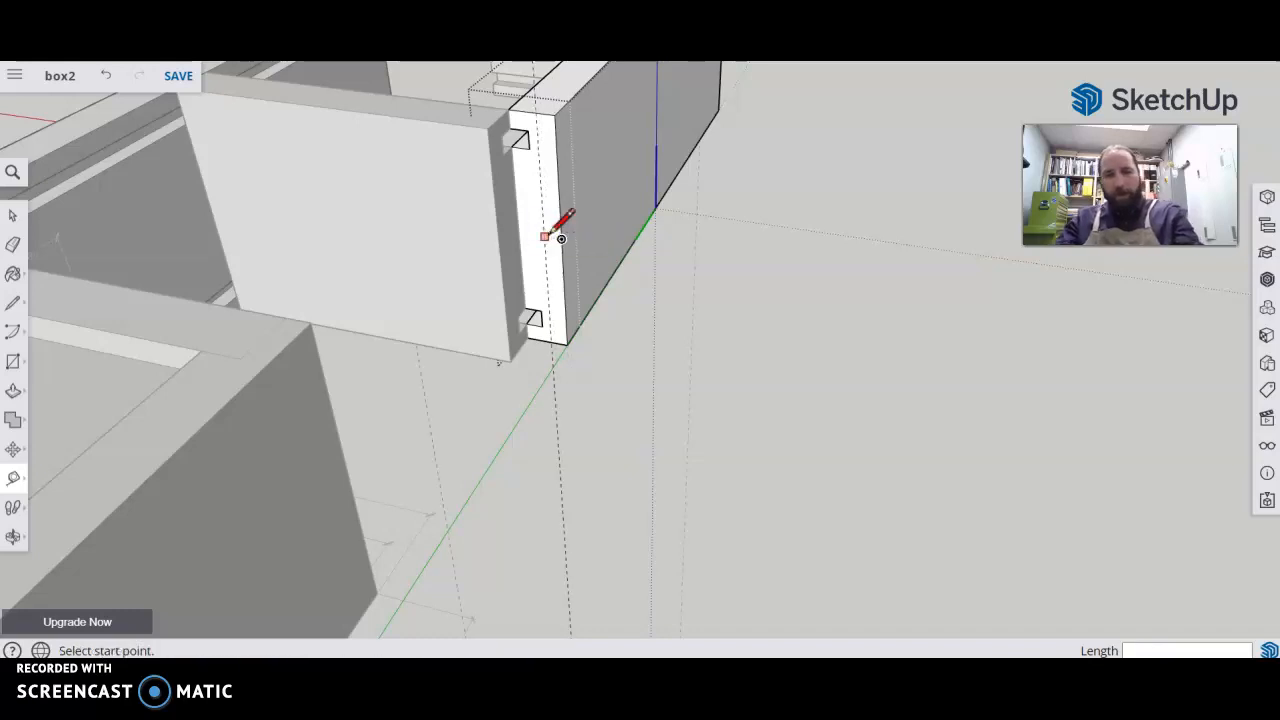
pyautogui.click(541, 106)
pyautogui.click(552, 339)
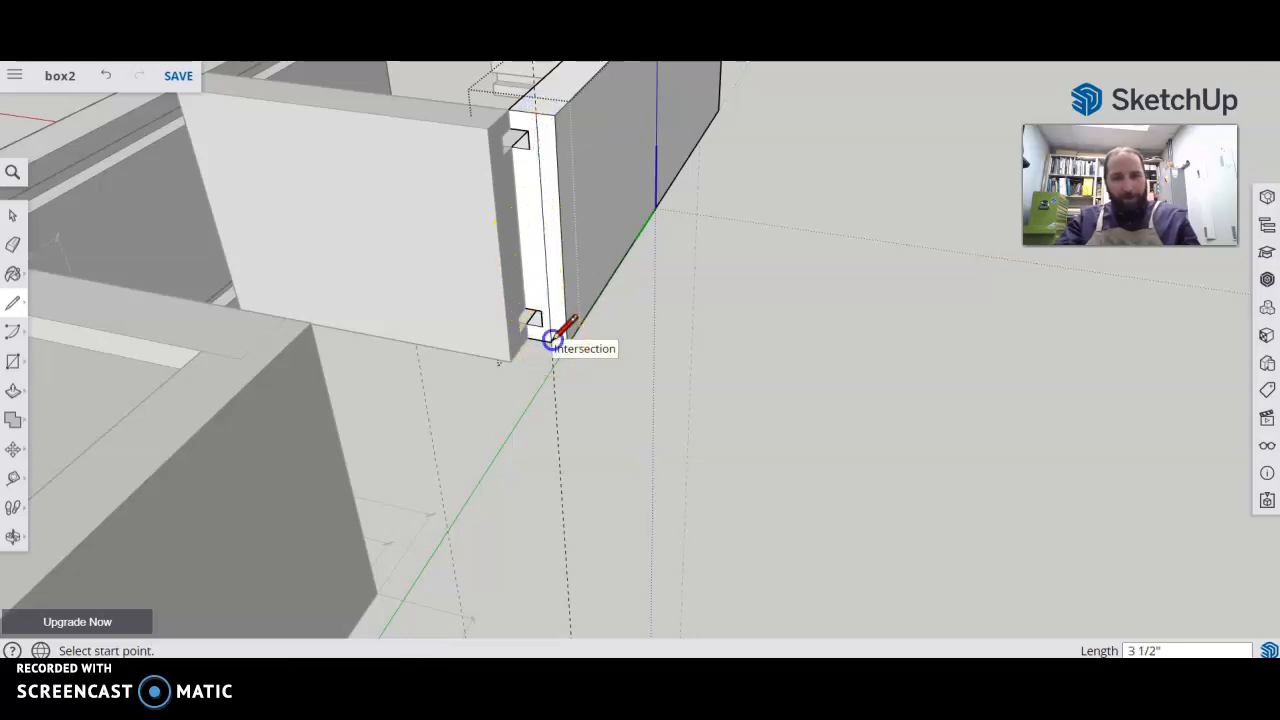
pyautogui.press('p')
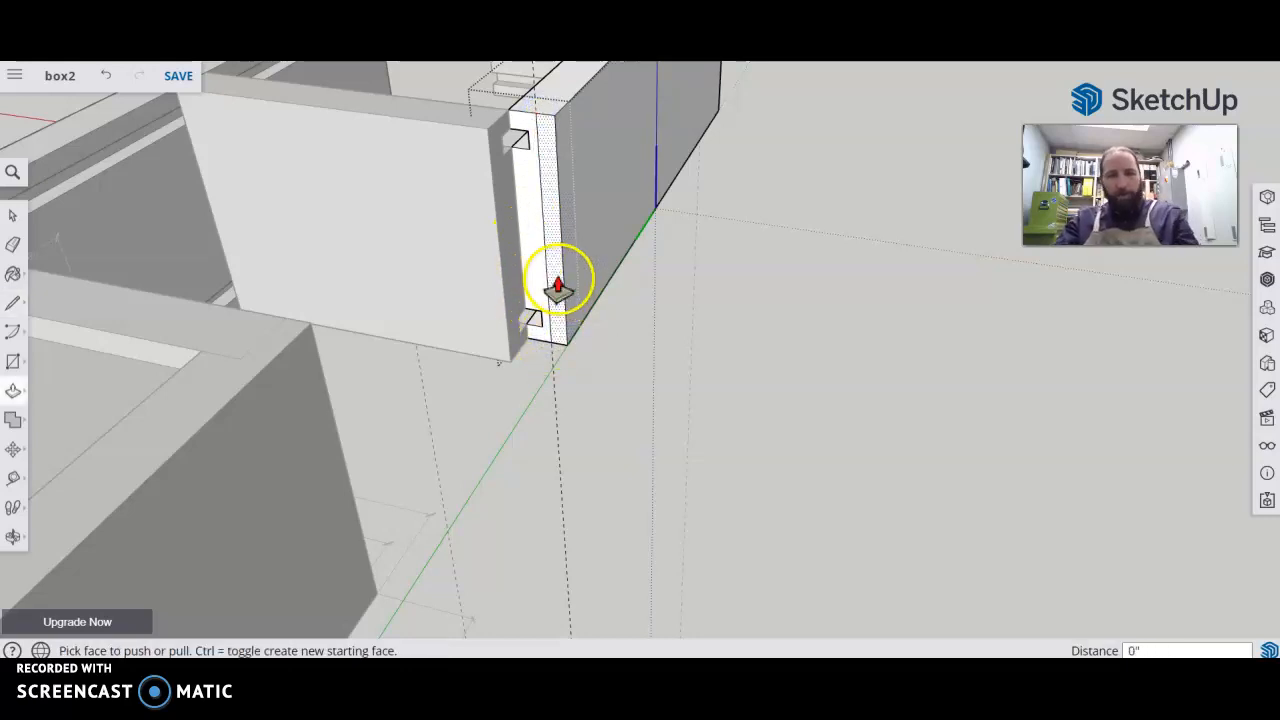
pyautogui.click(557, 288)
pyautogui.click(447, 255)
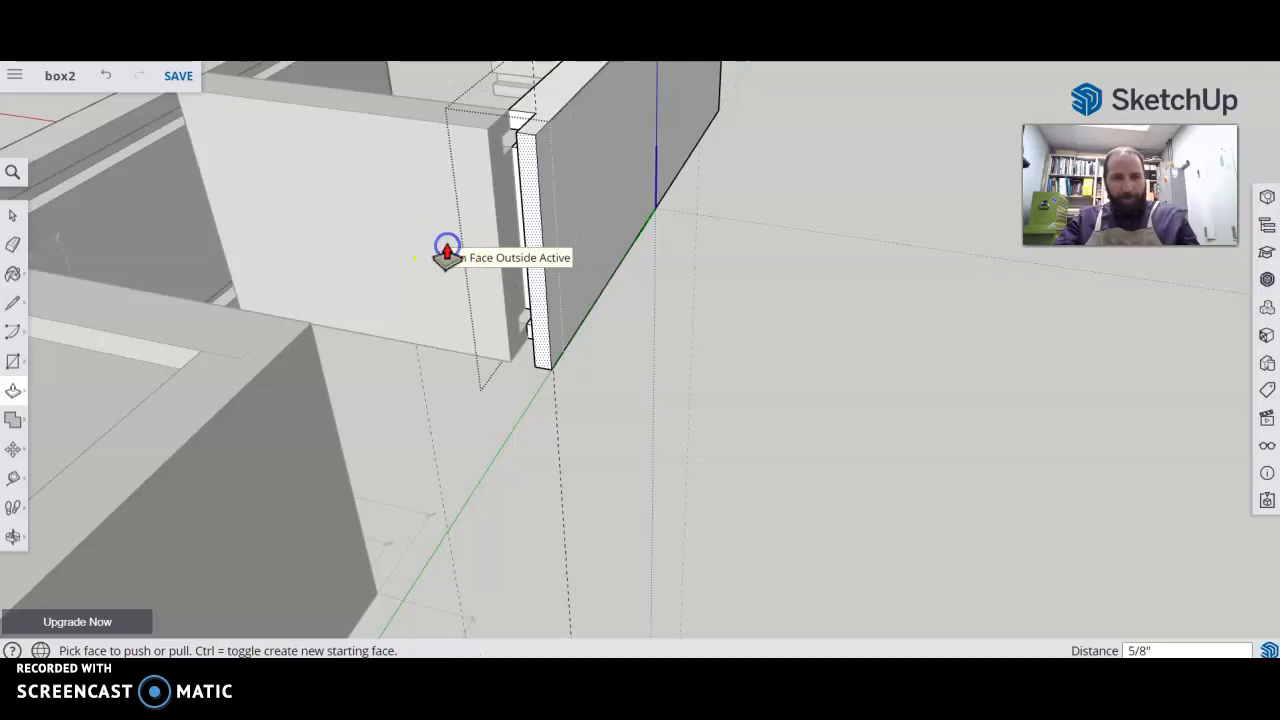
pyautogui.press('space')
pyautogui.click(798, 196)
pyautogui.scroll(-3, 800, 200)
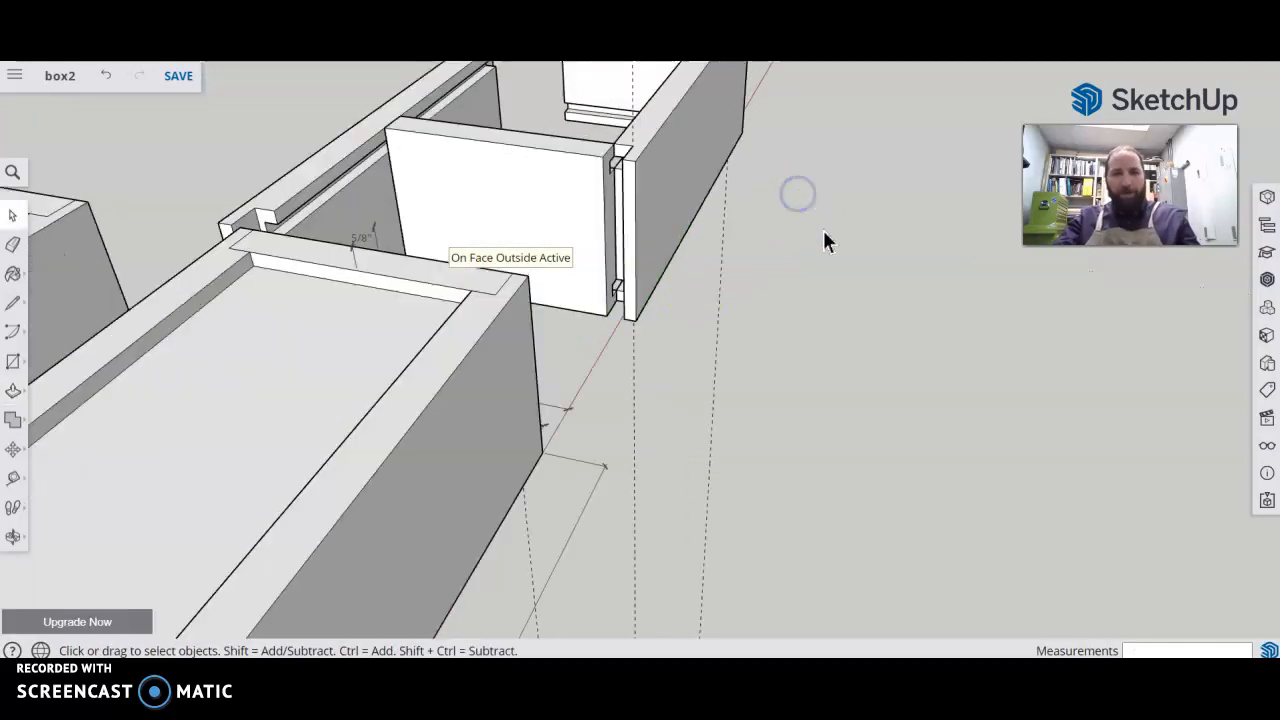
# Move the far side board 4 1/4" so its rabbet corner meets the corner of the end board
pyautogui.moveTo(831, 212); pyautogui.dragTo(314, 333, button='middle')
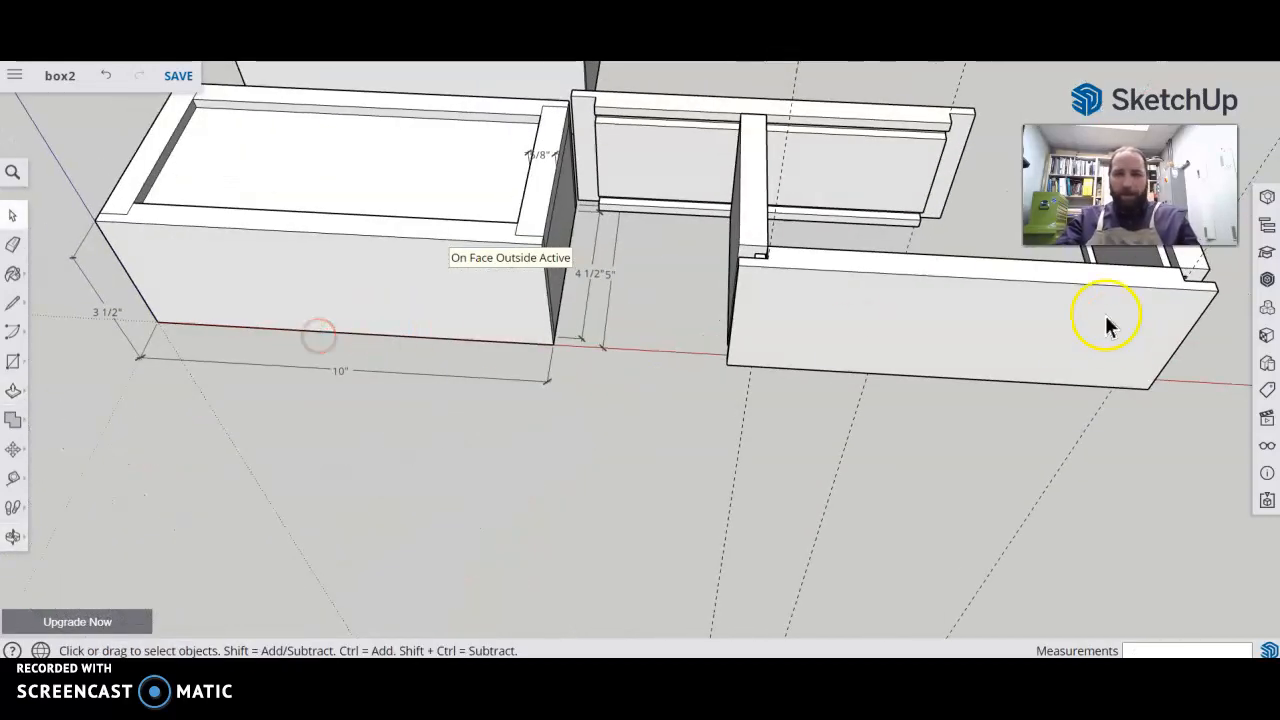
pyautogui.scroll(-3, 1080, 308)
pyautogui.moveTo(1066, 446); pyautogui.dragTo(623, 249, button='middle')
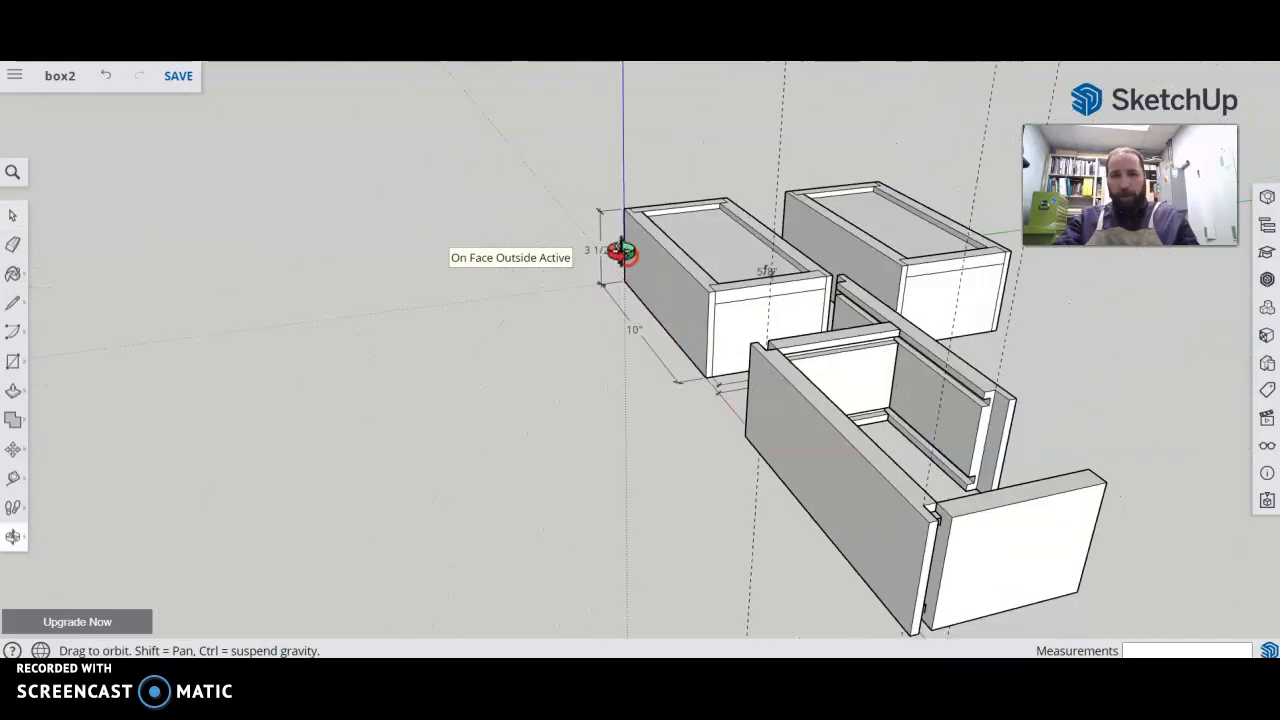
pyautogui.click(948, 425)
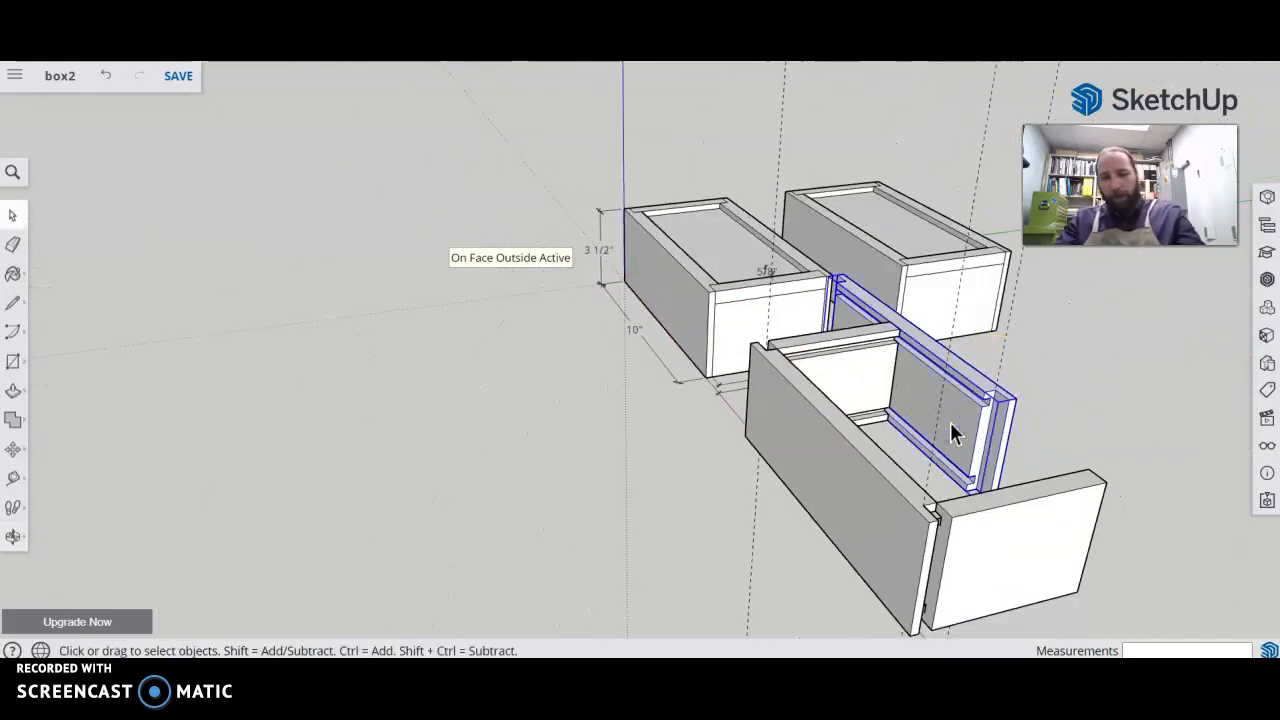
pyautogui.press('m')
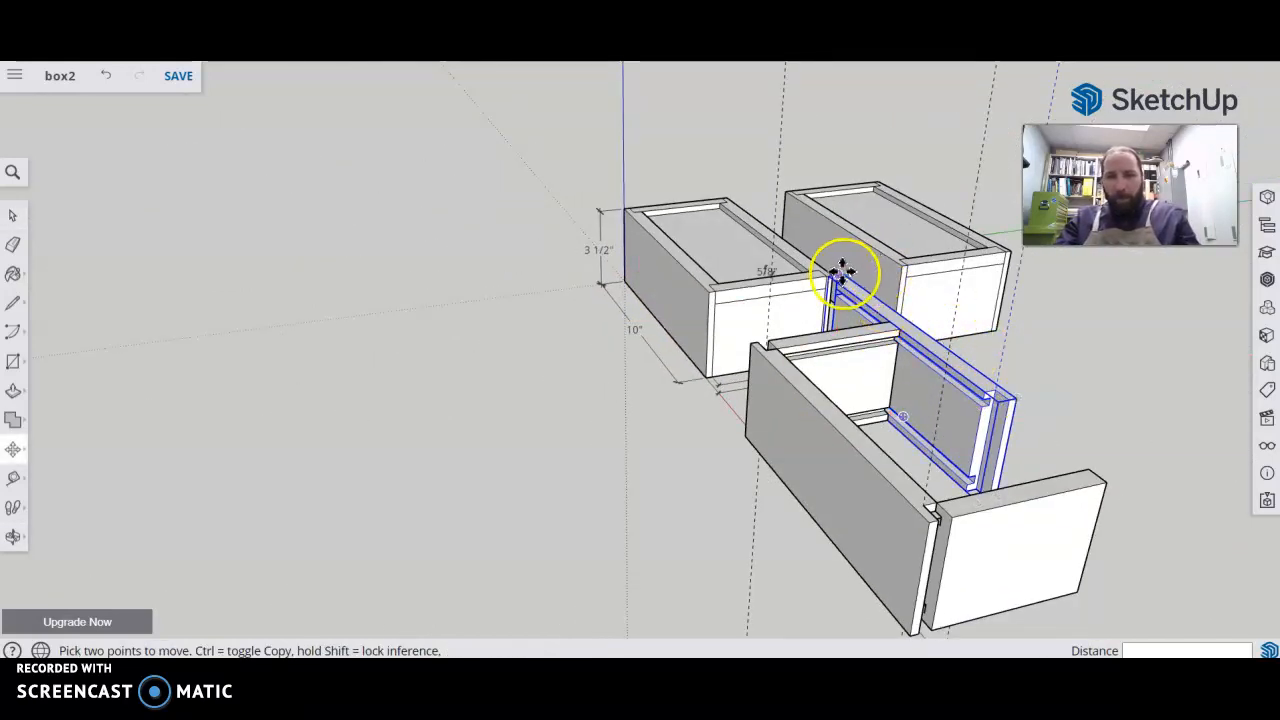
pyautogui.scroll(5, 843, 270)
pyautogui.click(841, 291)
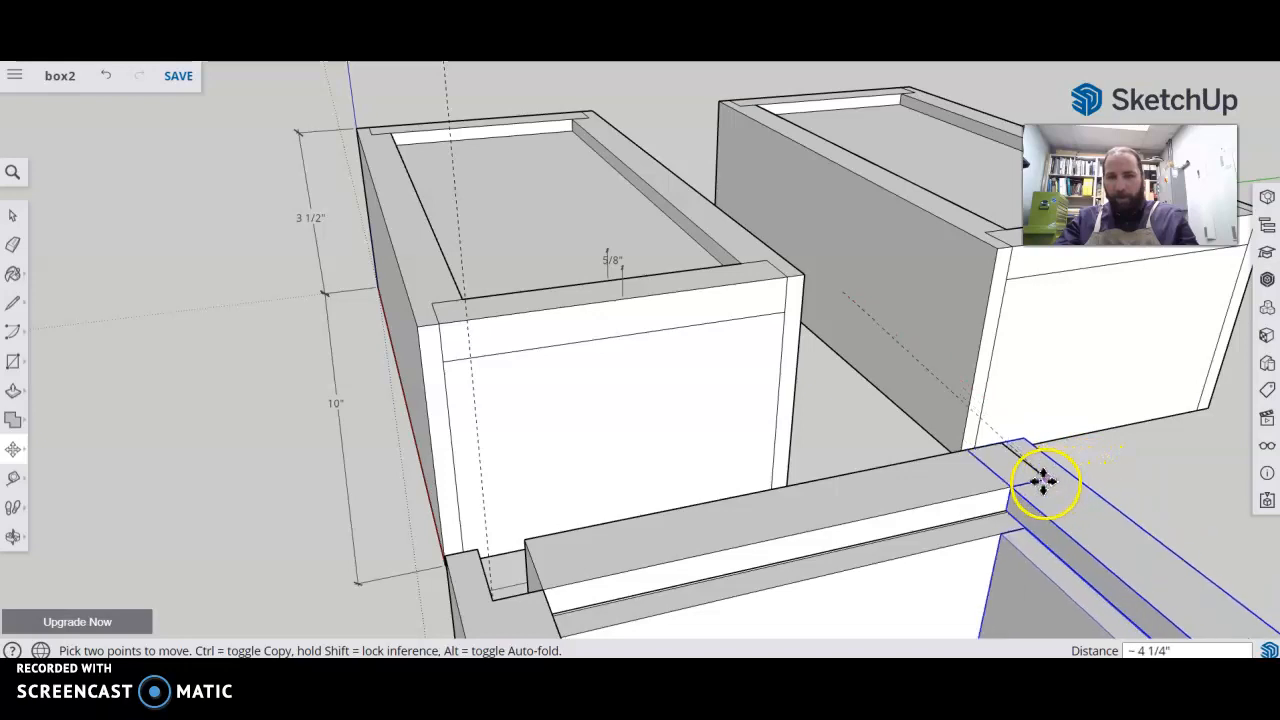
pyautogui.click(1044, 481)
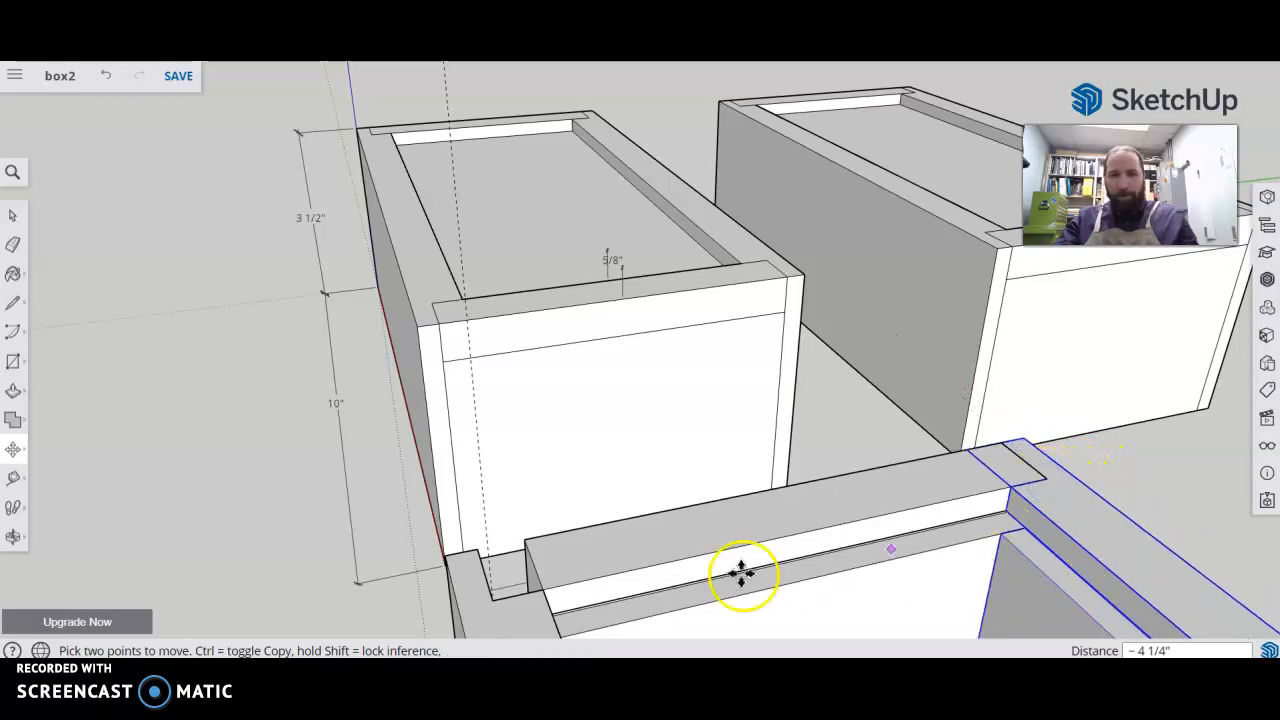
# Move the near side board 3/8" inward so its rabbet corner meets the end board's outer corner
pyautogui.press('space')
pyautogui.click(514, 605)
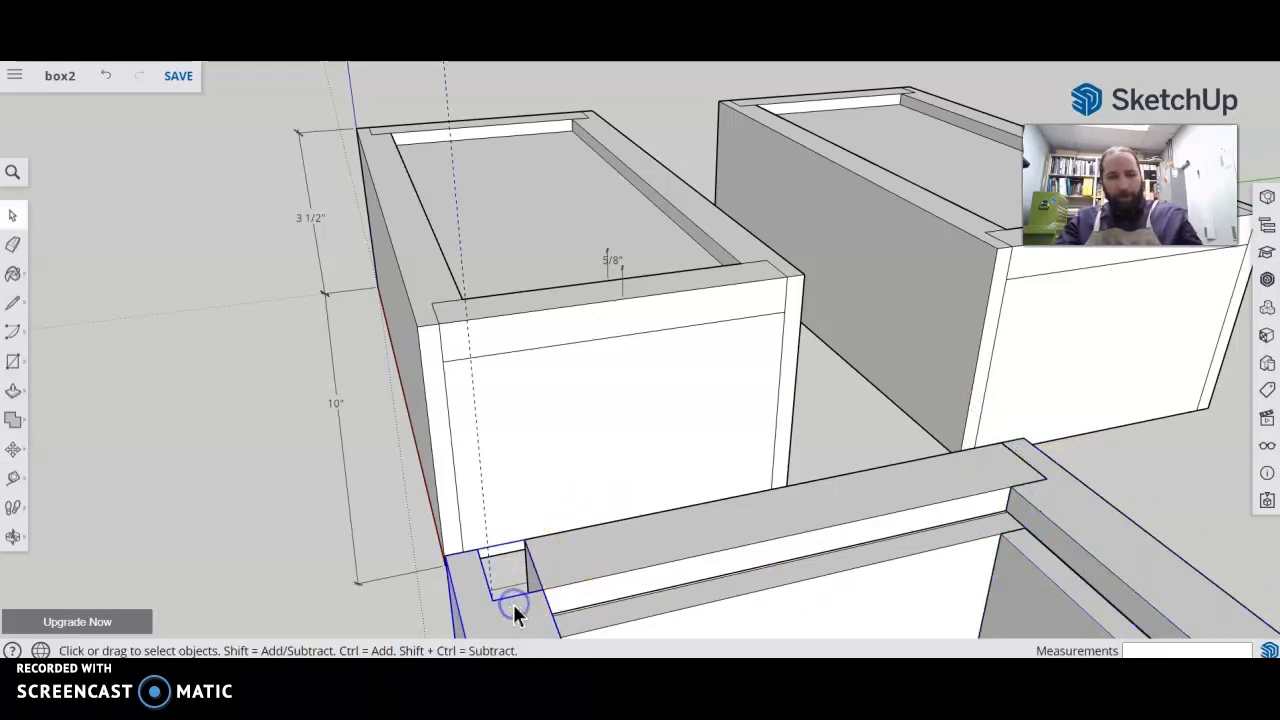
pyautogui.press('m')
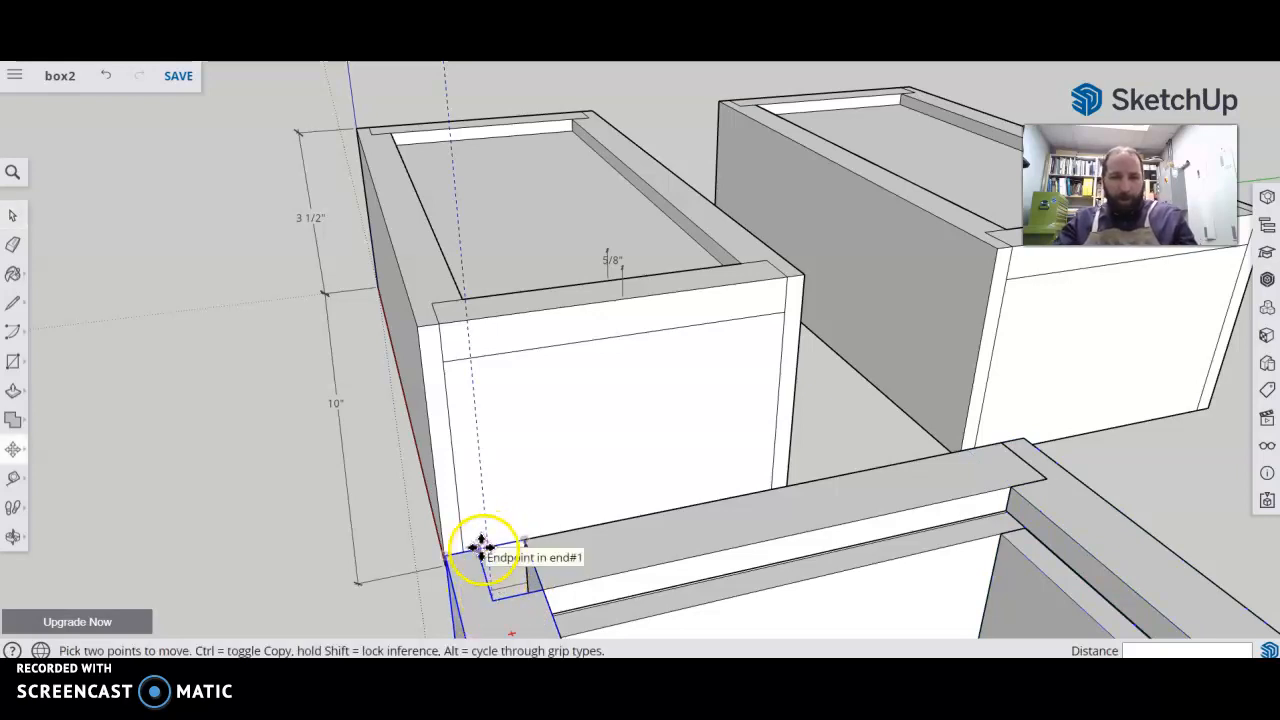
pyautogui.click(480, 549)
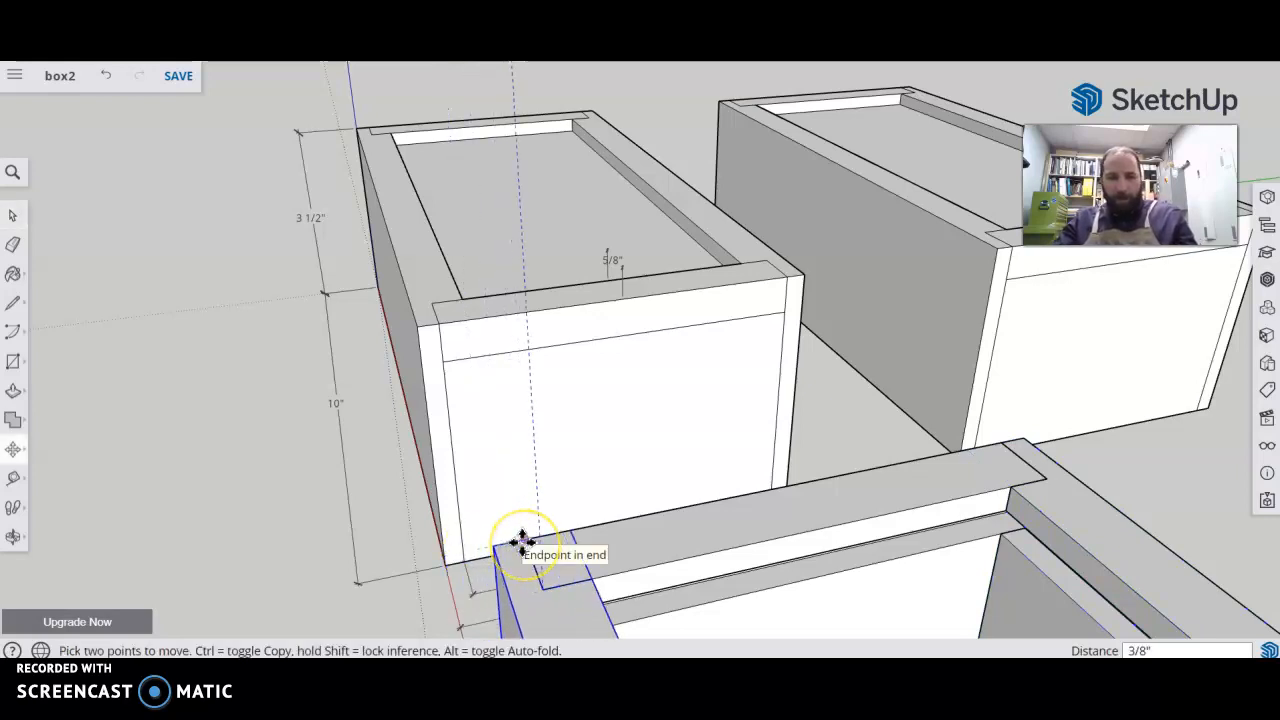
pyautogui.click(522, 544)
pyautogui.press('space')
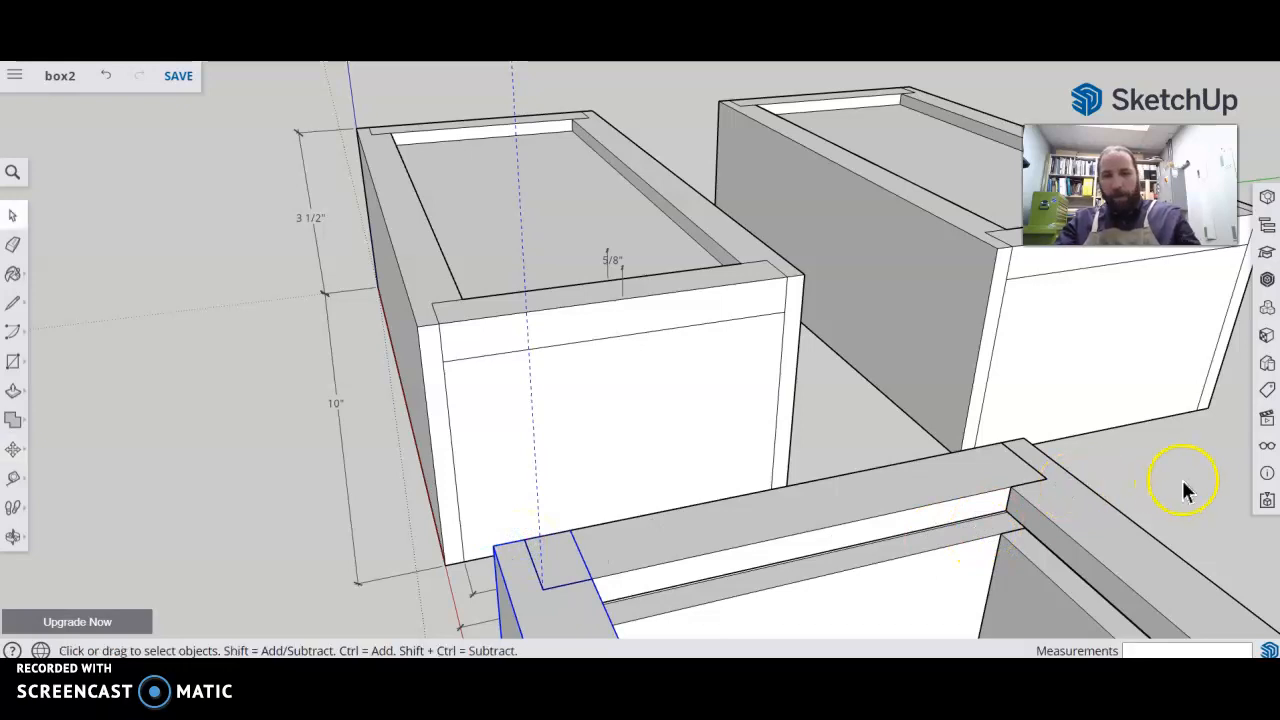
# Inspect the assembled box from several angles, checking the rabbet joints at both ends
pyautogui.scroll(-2, 1182, 488)
pyautogui.scroll(-3, 1175, 493)
pyautogui.moveTo(1143, 506); pyautogui.dragTo(578, 205, button='middle')
pyautogui.scroll(4, 814, 280)
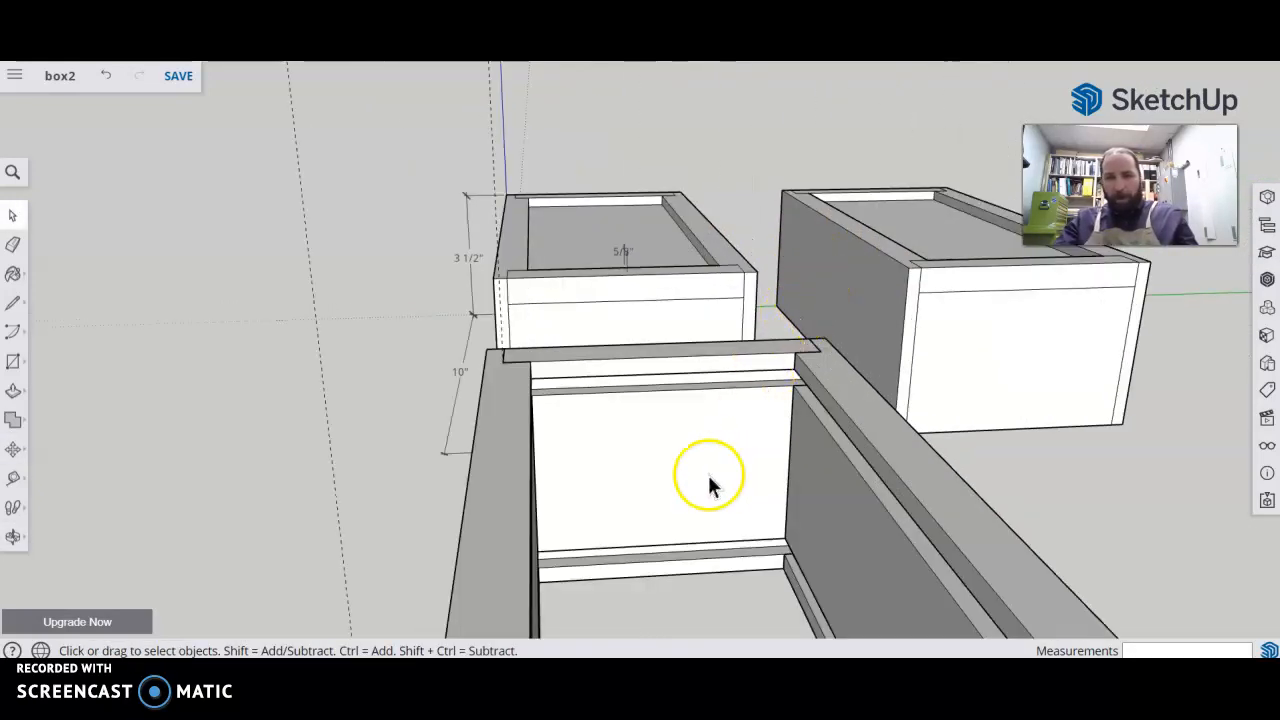
pyautogui.scroll(-1, 700, 470)
pyautogui.moveTo(692, 462); pyautogui.dragTo(927, 574, button='middle')
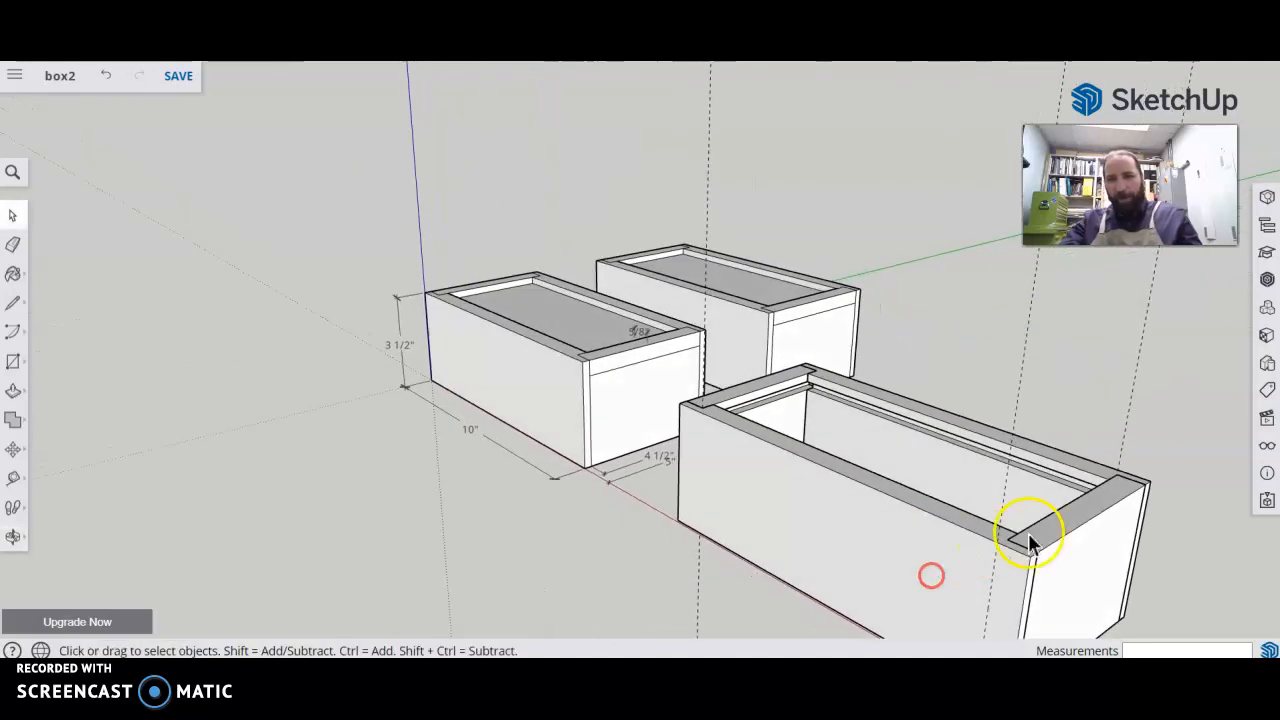
pyautogui.moveTo(808, 438); pyautogui.dragTo(866, 375, button='middle')
pyautogui.moveTo(980, 345); pyautogui.dragTo(915, 291, button='middle')
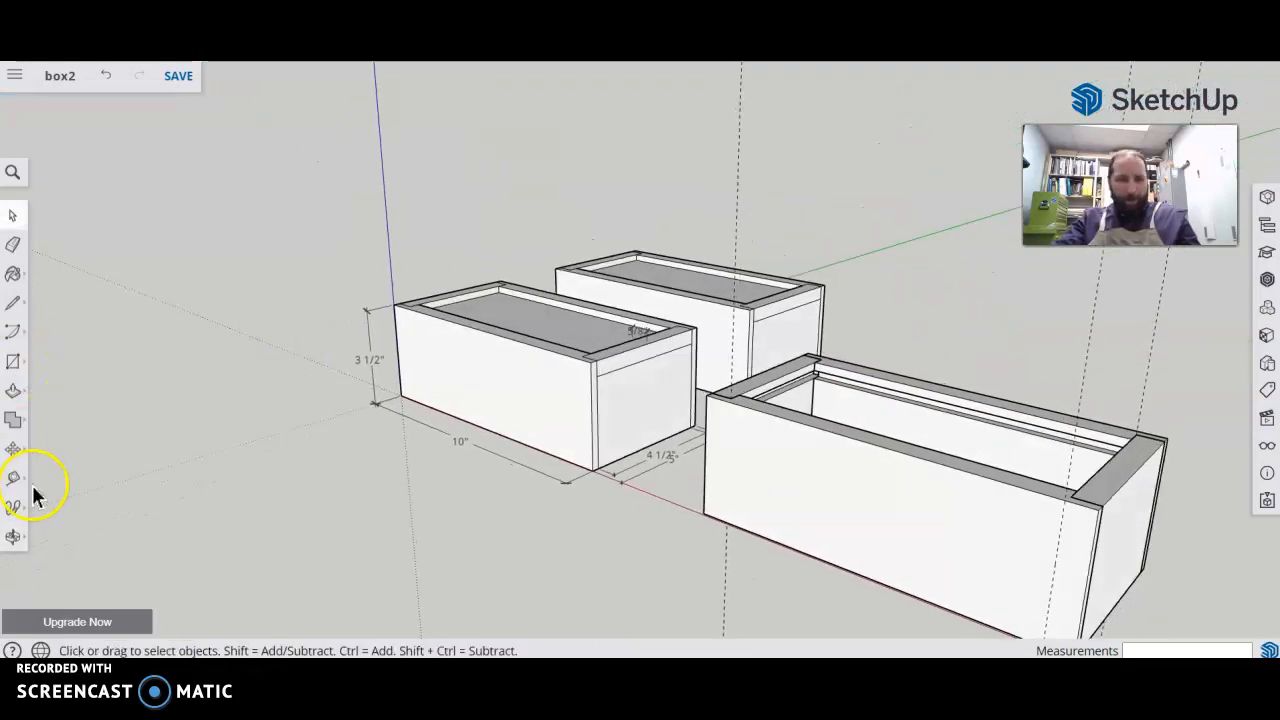
# Erase the leftover construction guides around the box, including those inside the near side board component
pyautogui.moveTo(906, 500); pyautogui.dragTo(481, 406, button='middle')
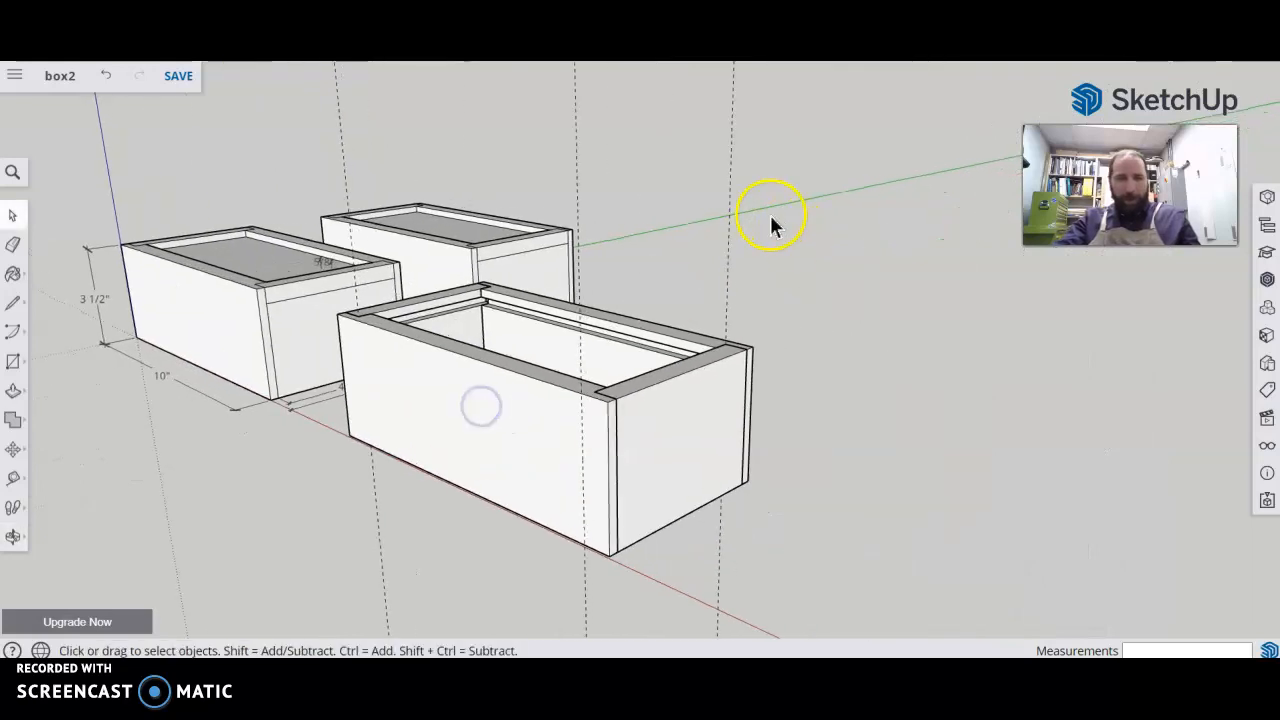
pyautogui.press('e')
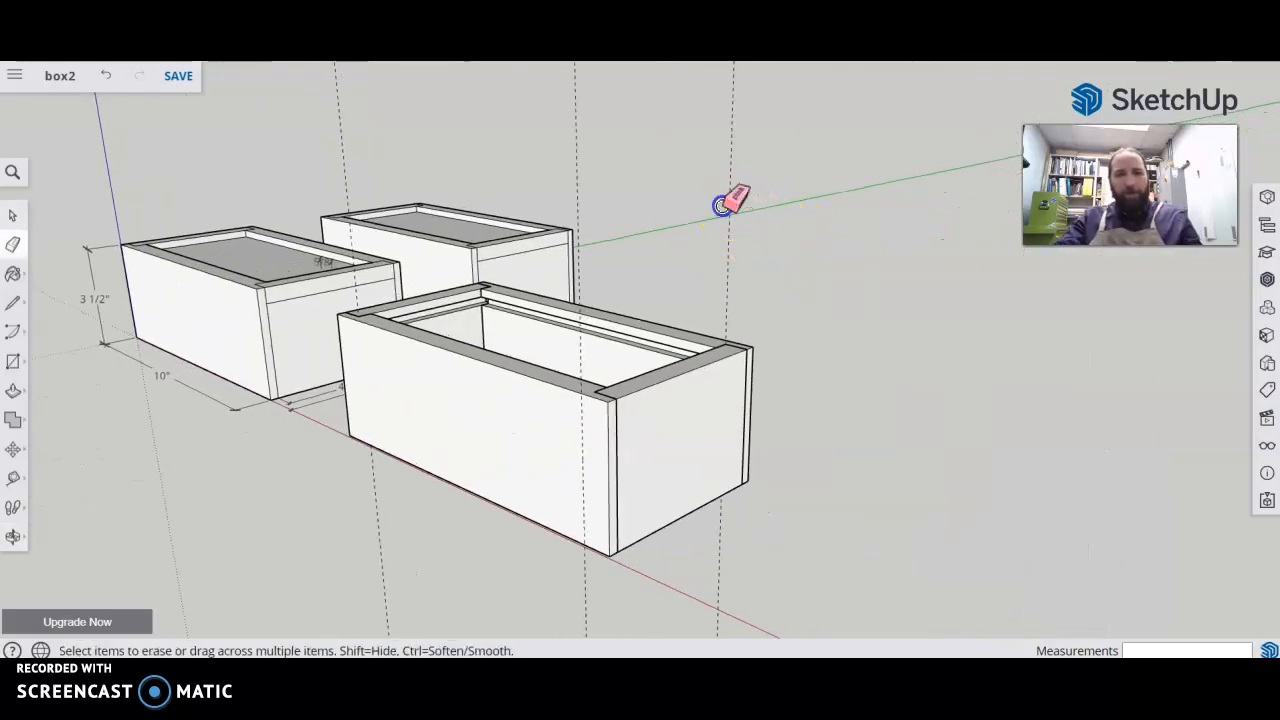
pyautogui.click(442, 364)
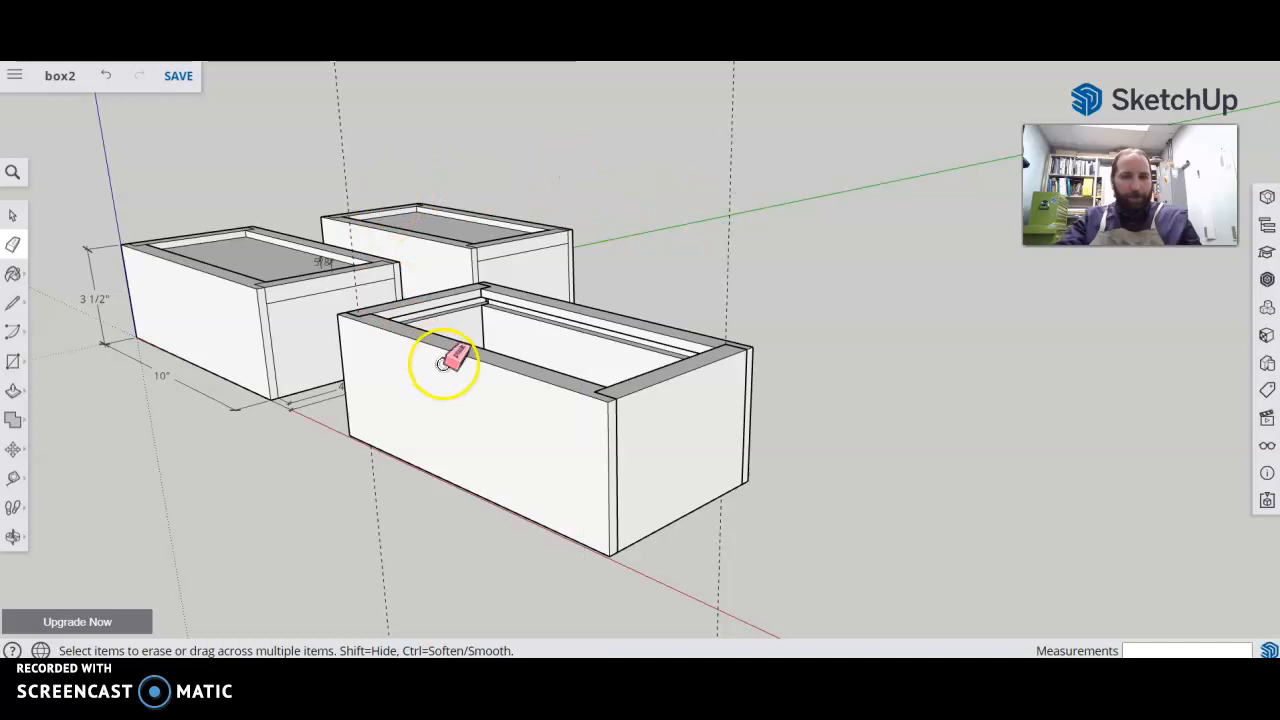
pyautogui.press('space')
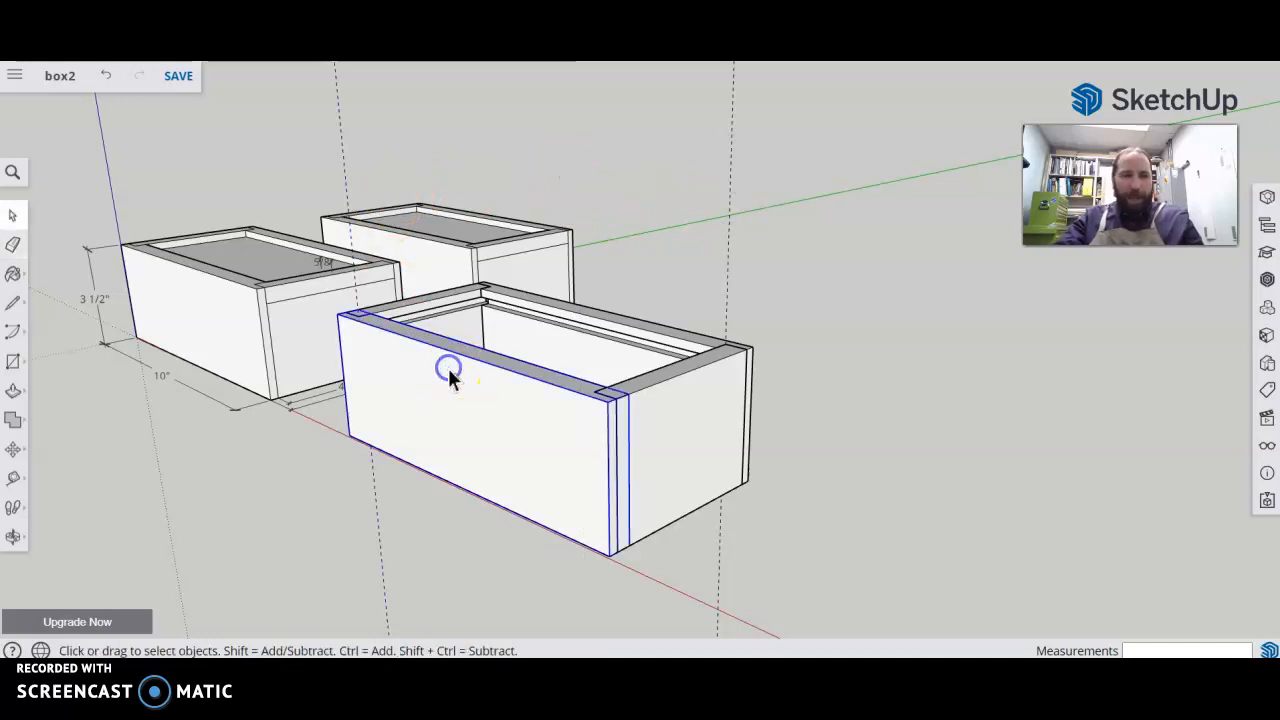
pyautogui.doubleClick(448, 368)
pyautogui.press('e')
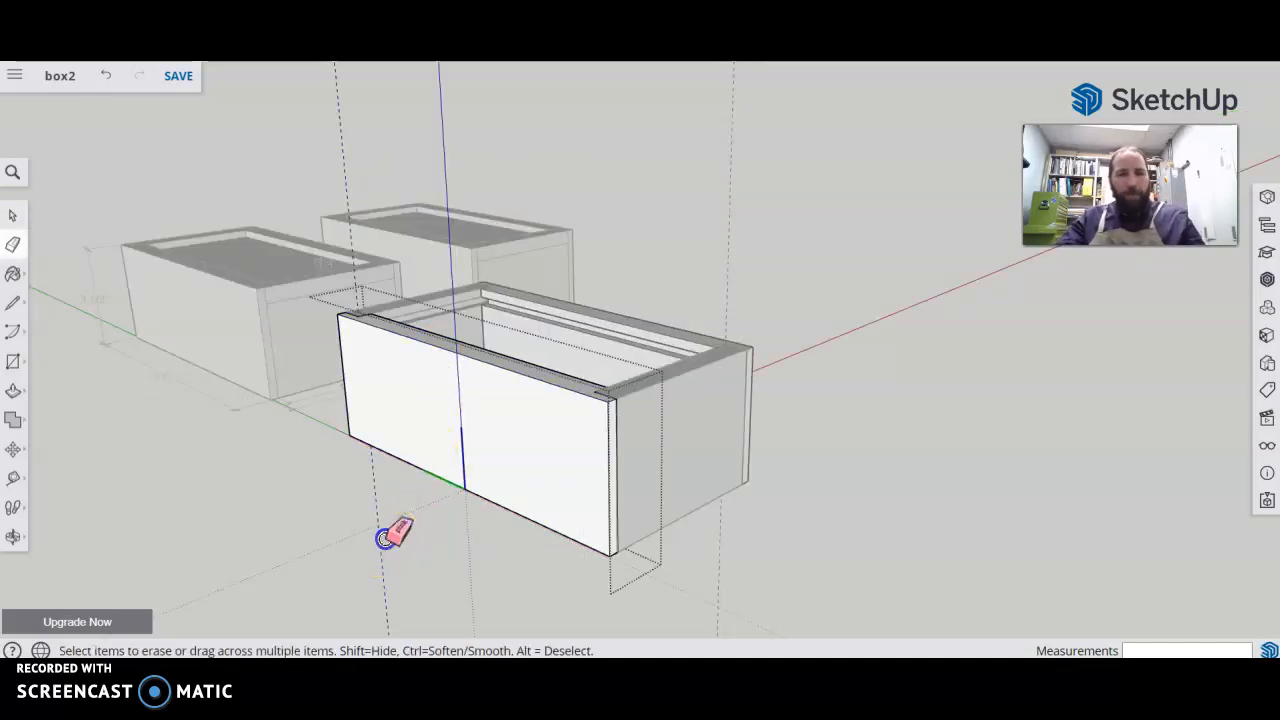
pyautogui.press('space')
pyautogui.click(931, 318)
pyautogui.click(860, 345)
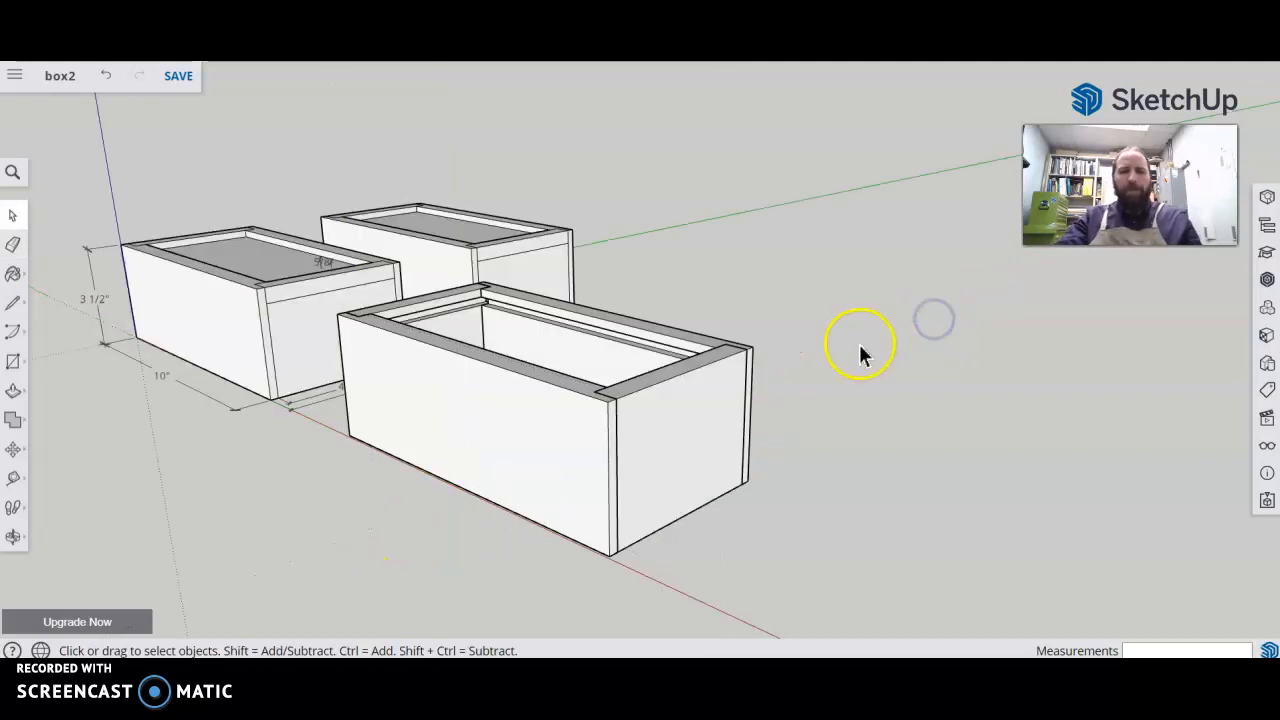
# Move the near end board 3 7/16" out of the box, away from the side boards
pyautogui.scroll(-2, 860, 355)
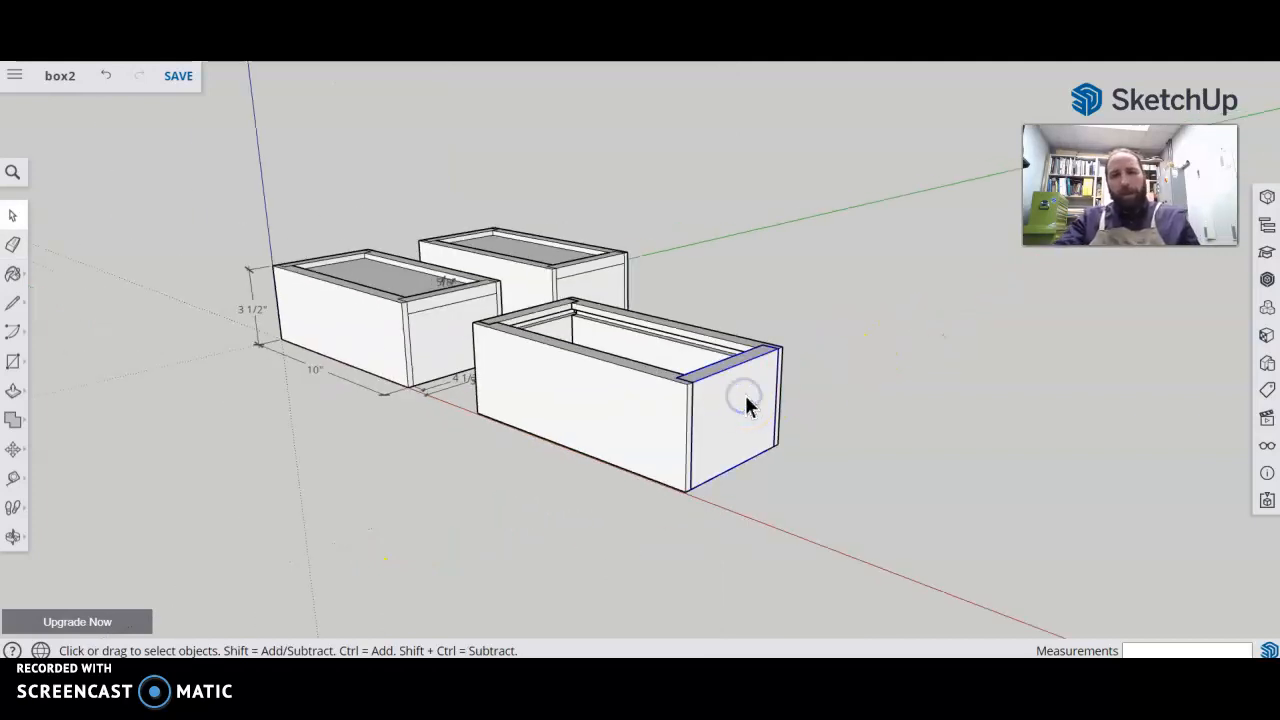
pyautogui.press('m')
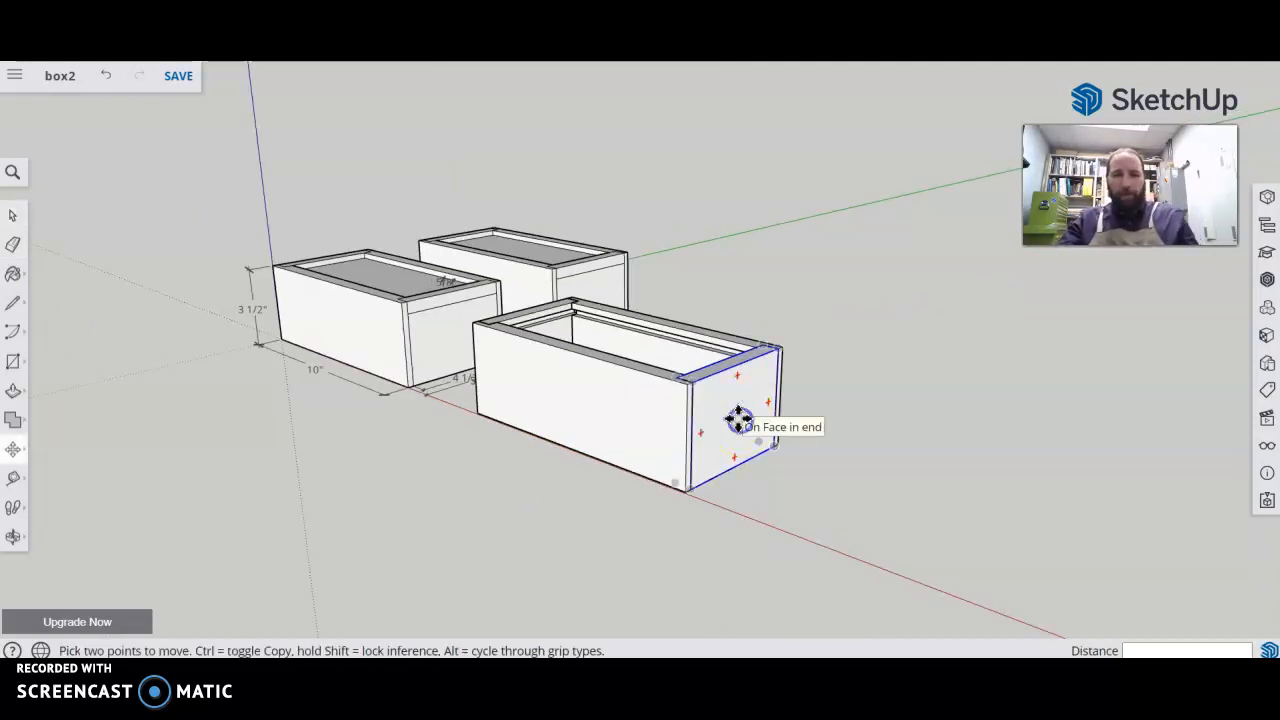
pyautogui.click(737, 420)
pyautogui.click(833, 443)
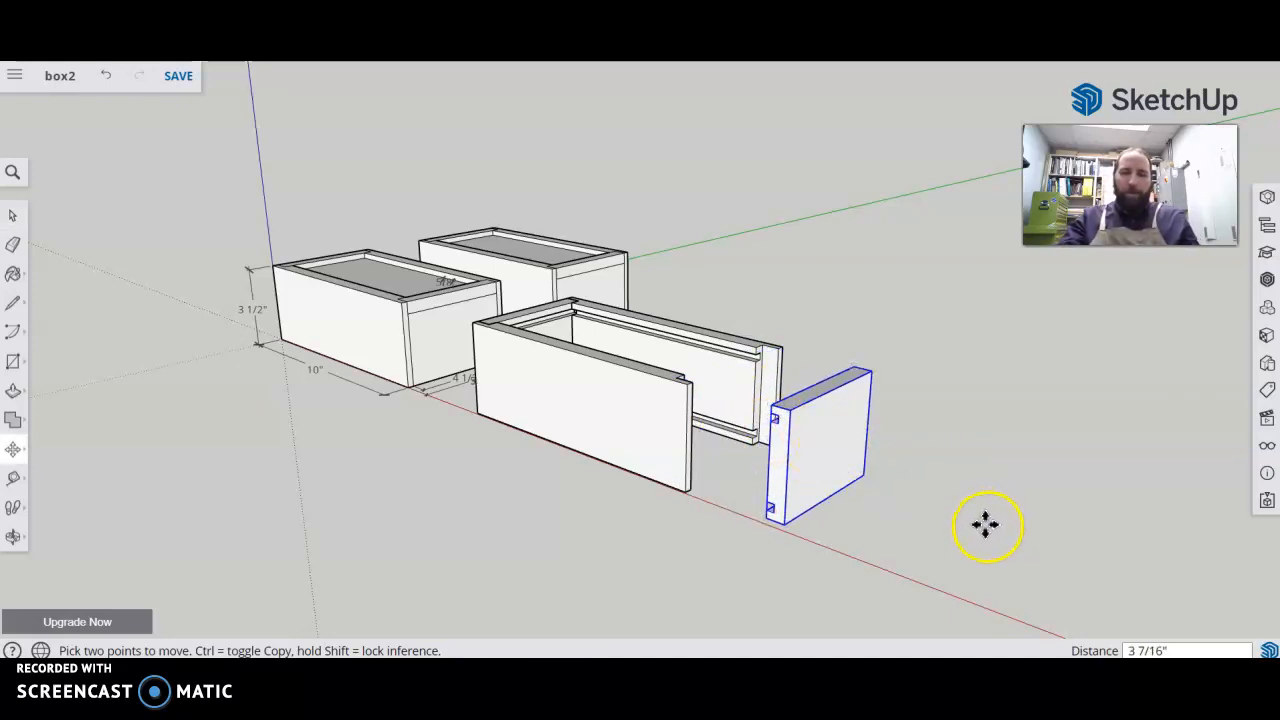
# Trace the top profile on the pulled-out end board's edge face with lines around the upper groove, down to the groove's lower edge
pyautogui.scroll(3, 757, 425)
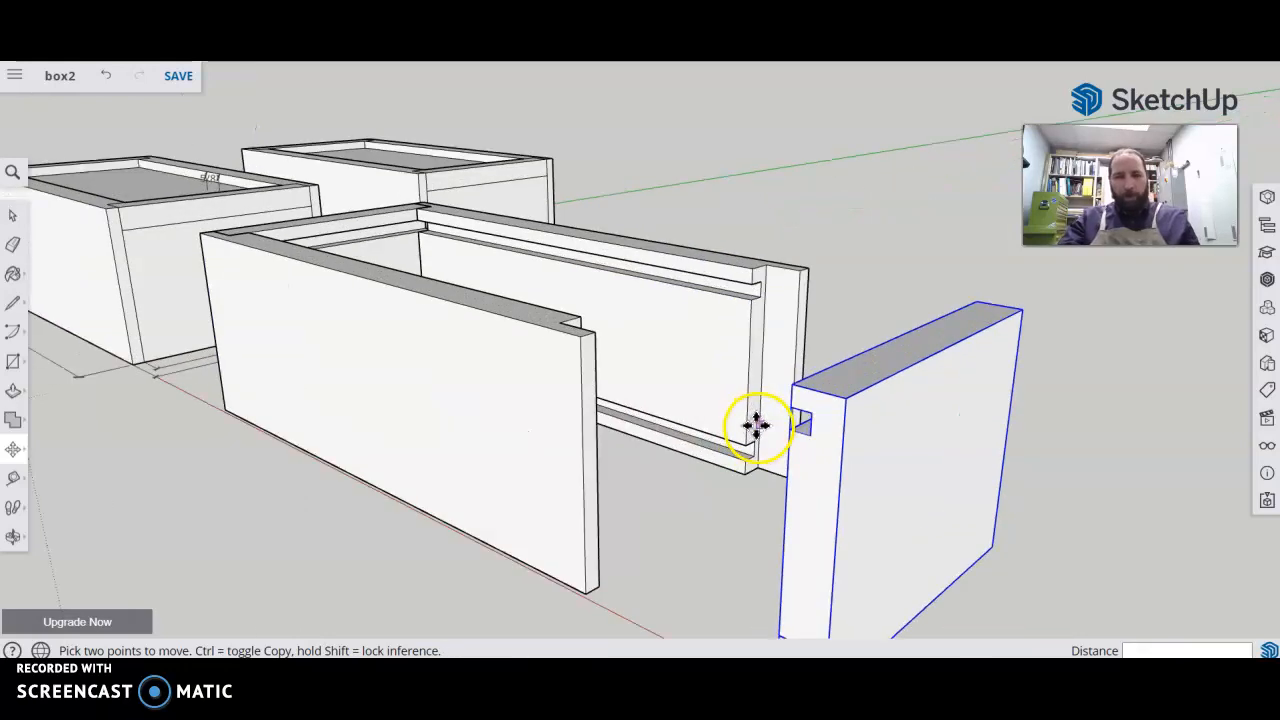
pyautogui.scroll(3, 757, 425)
pyautogui.scroll(-3, 823, 434)
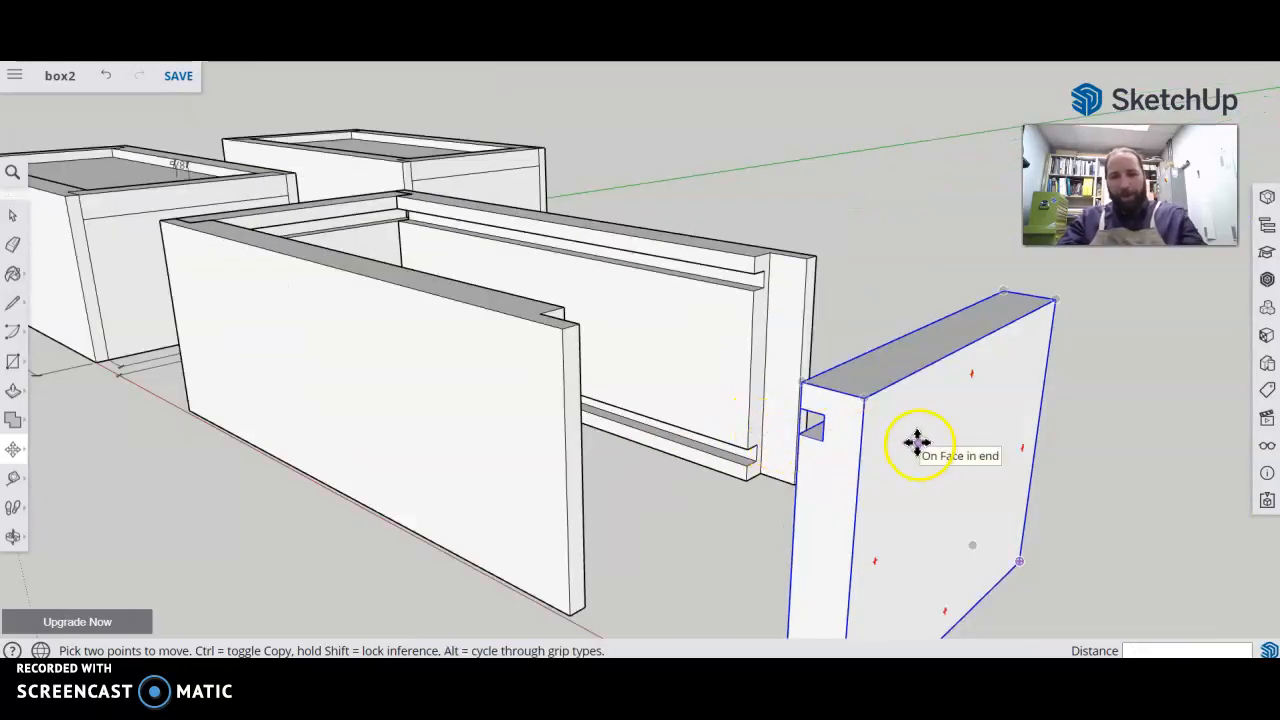
pyautogui.press('l')
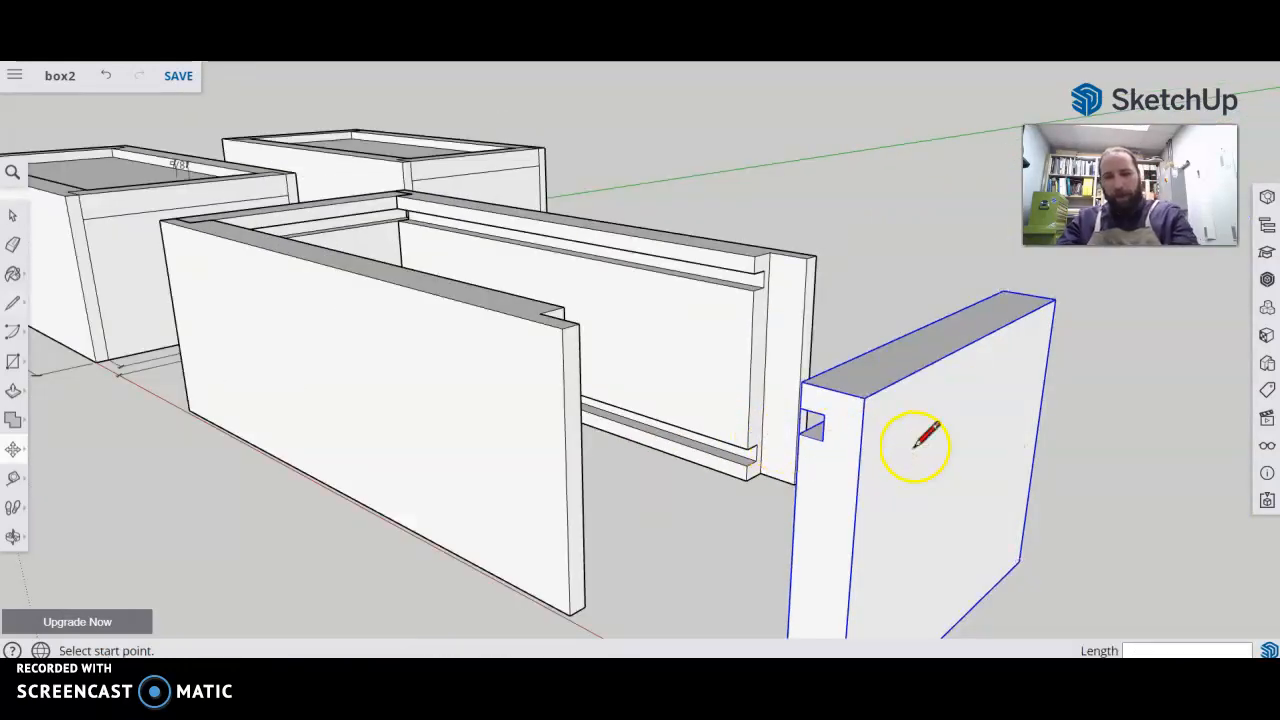
pyautogui.click(804, 378)
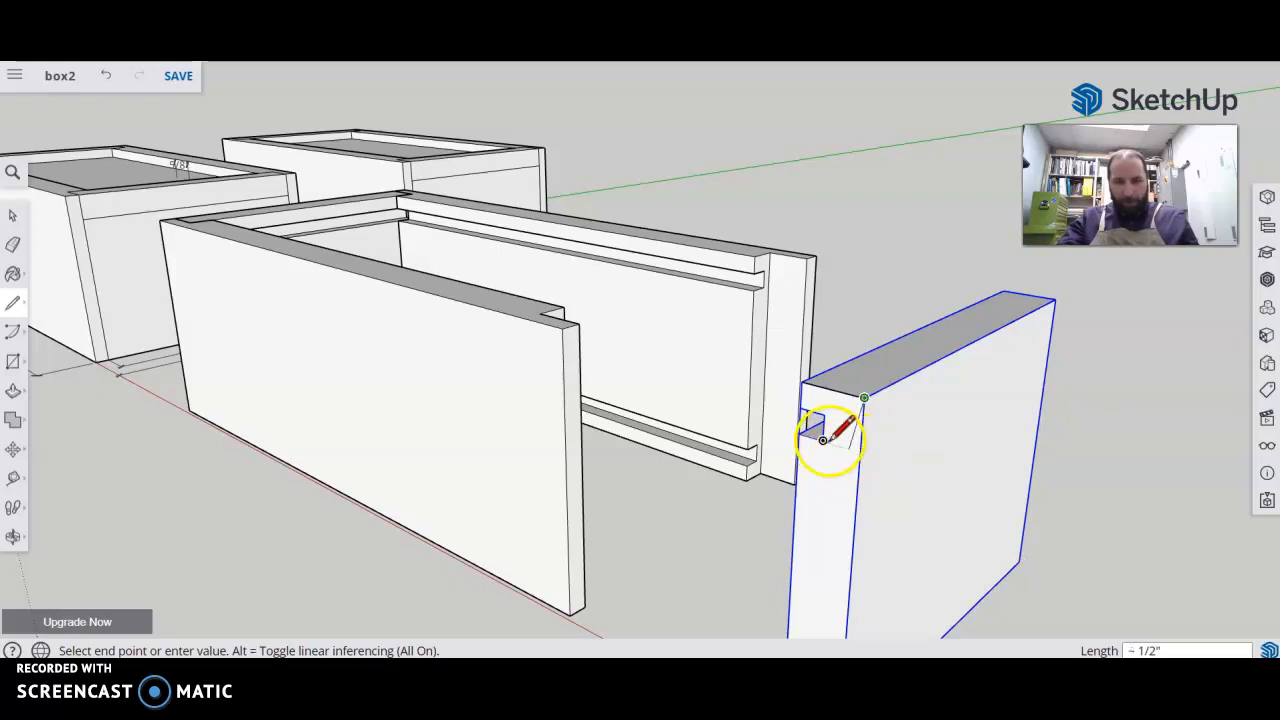
pyautogui.click(858, 452)
pyautogui.click(822, 440)
pyautogui.click(822, 416)
pyautogui.click(800, 409)
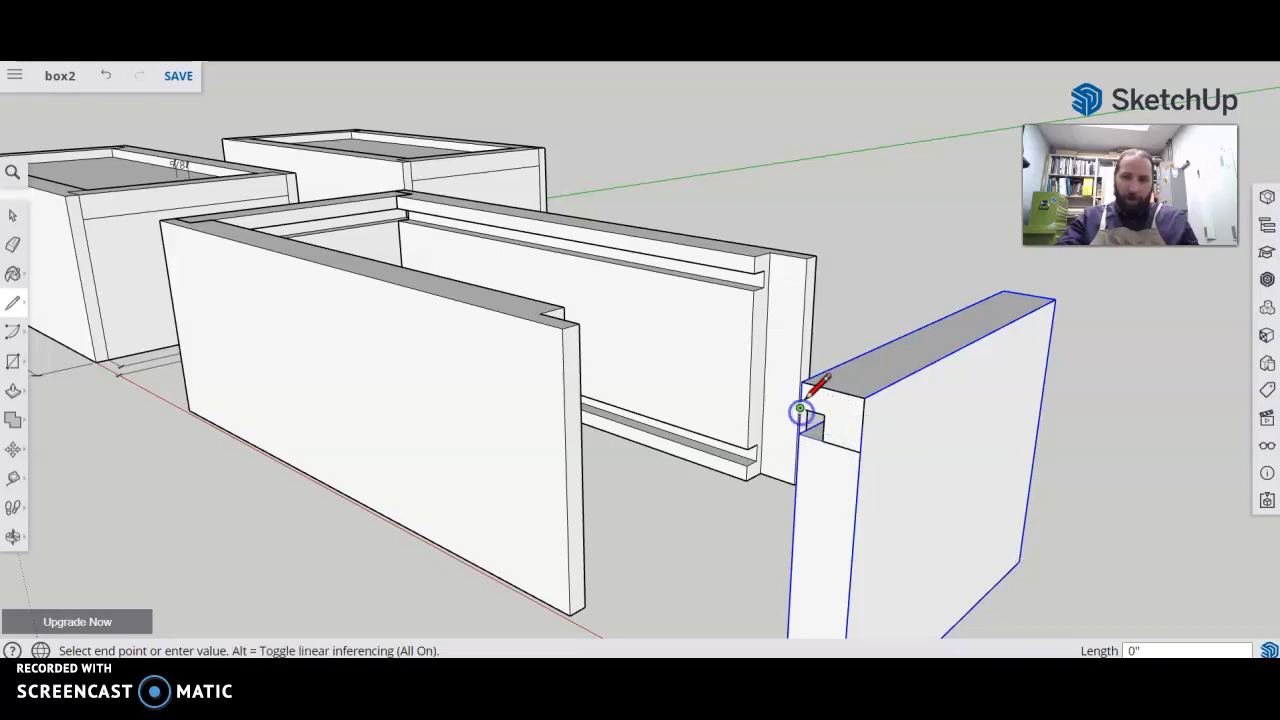
pyautogui.click(803, 382)
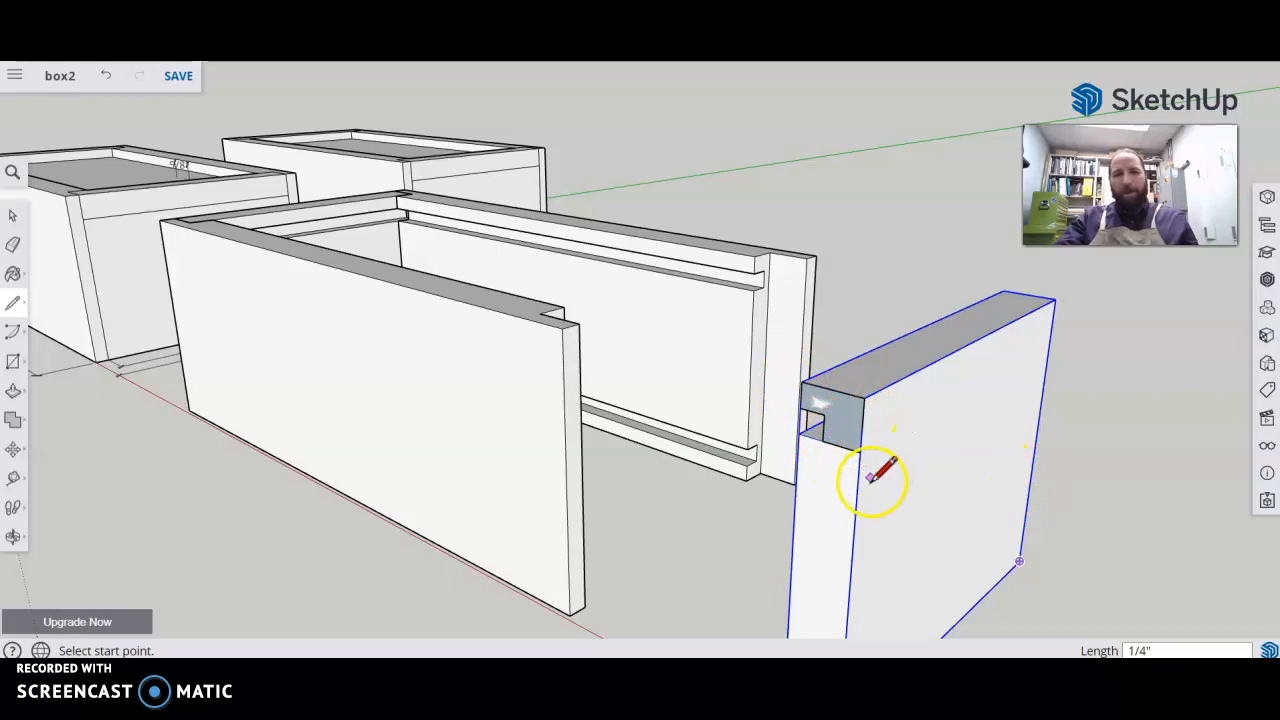
# Extrude the traced top profile 4 1/2" outward from the edge of the end board
pyautogui.press('p')
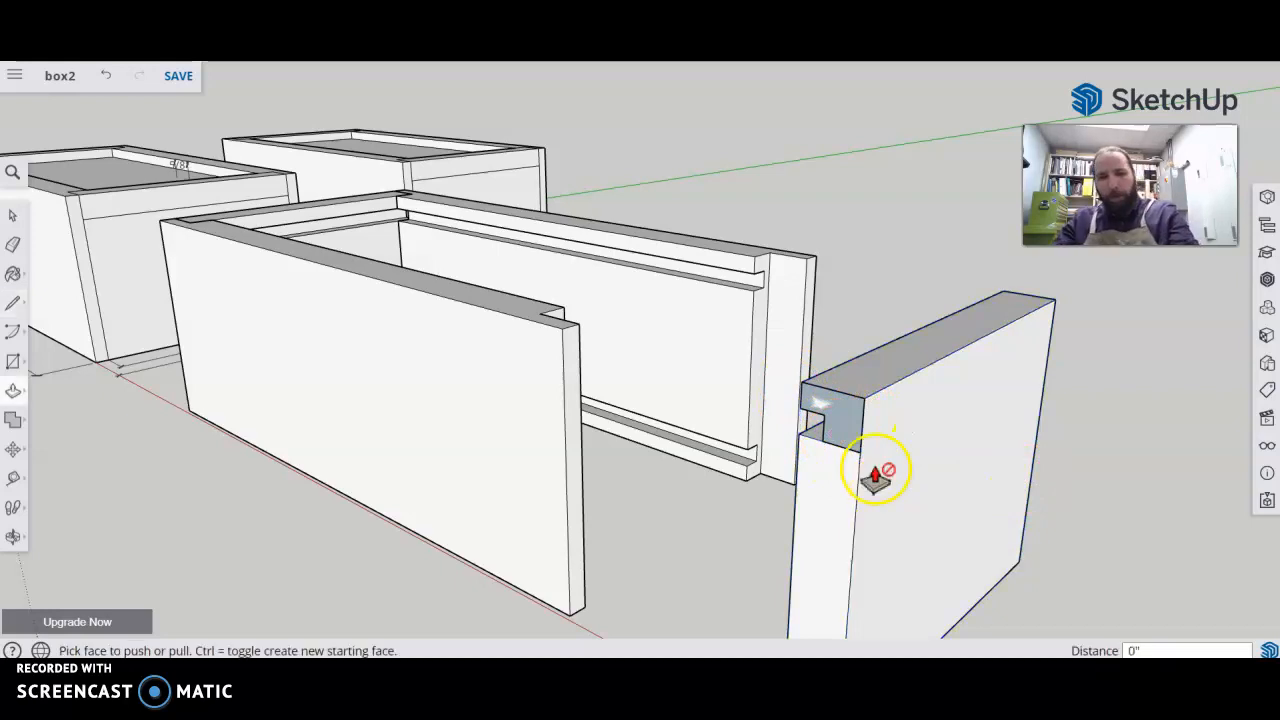
pyautogui.click(843, 429)
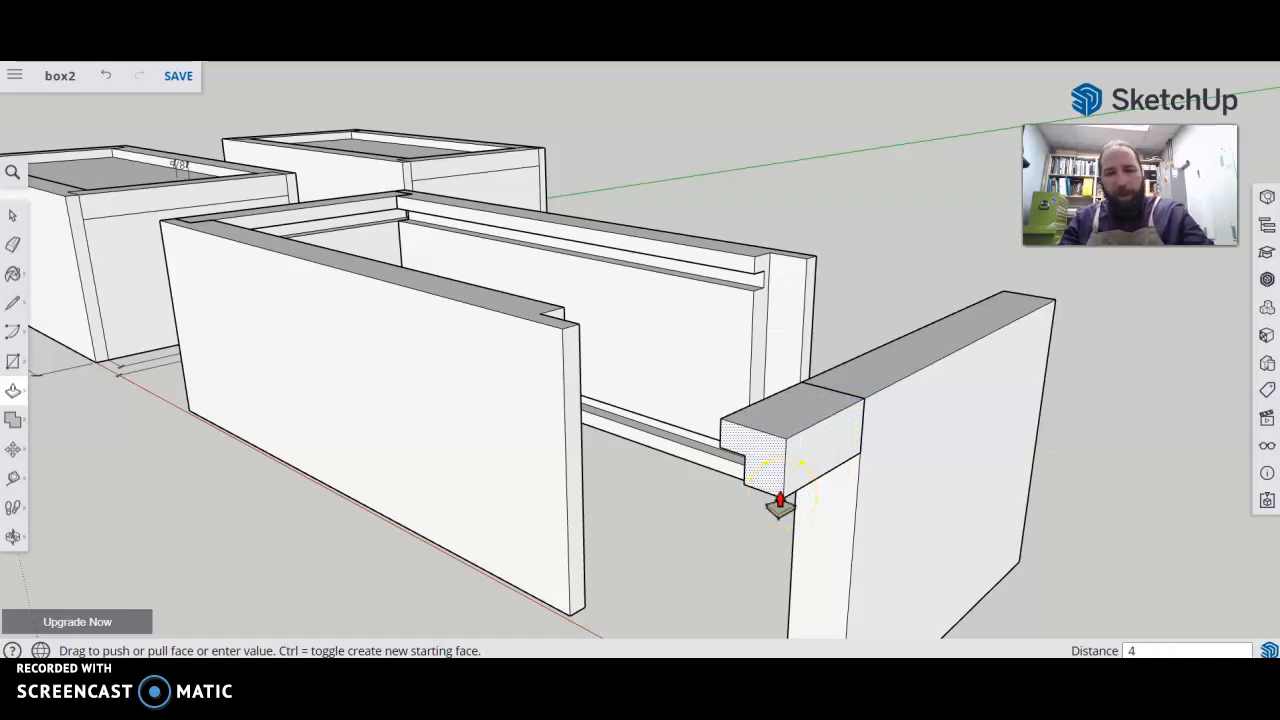
pyautogui.press('Return')
pyautogui.press('space')
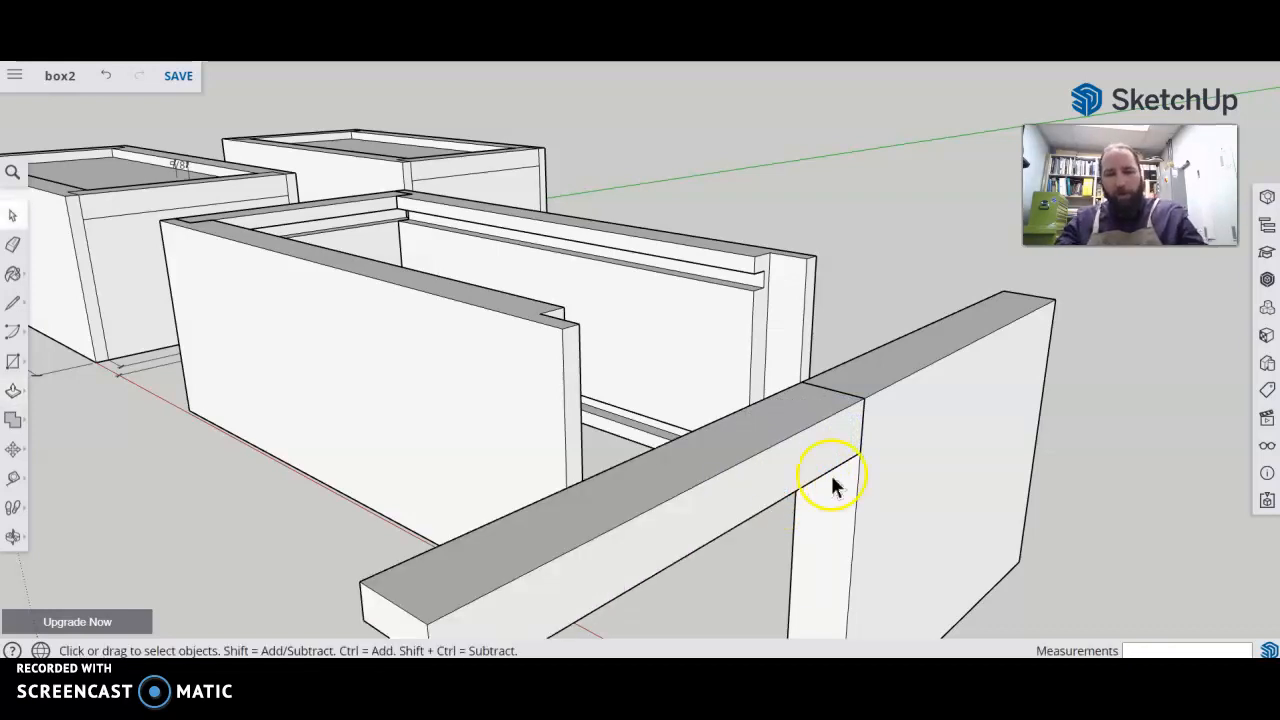
# Make the extruded strip its own handle component, separate from the end board
pyautogui.scroll(-5, 810, 490)
pyautogui.tripleClick(778, 474)
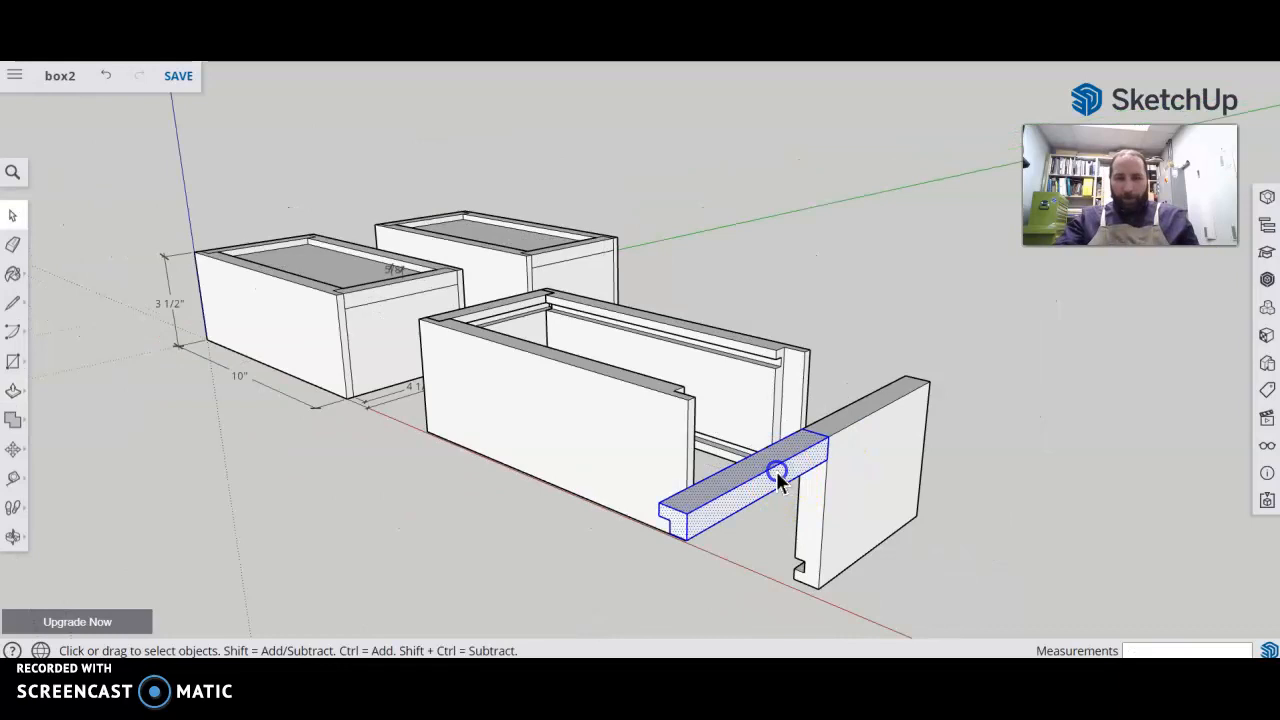
pyautogui.press('g')
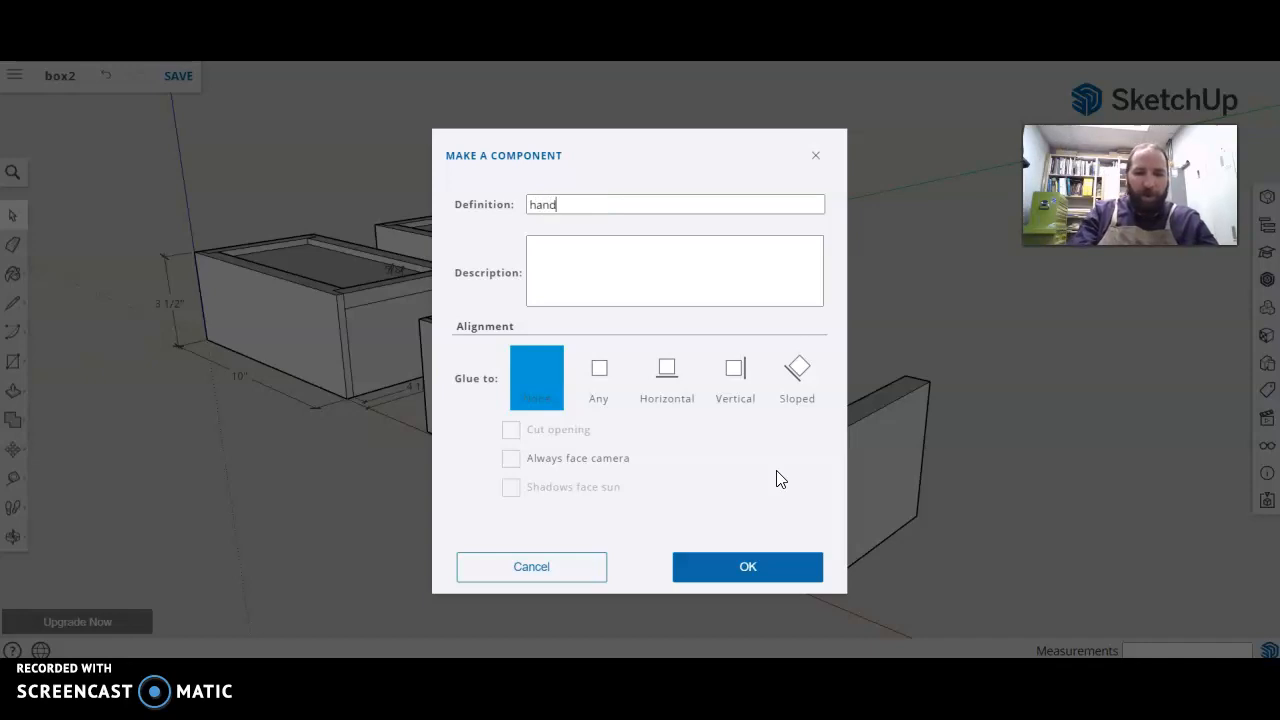
pyautogui.press('Return')
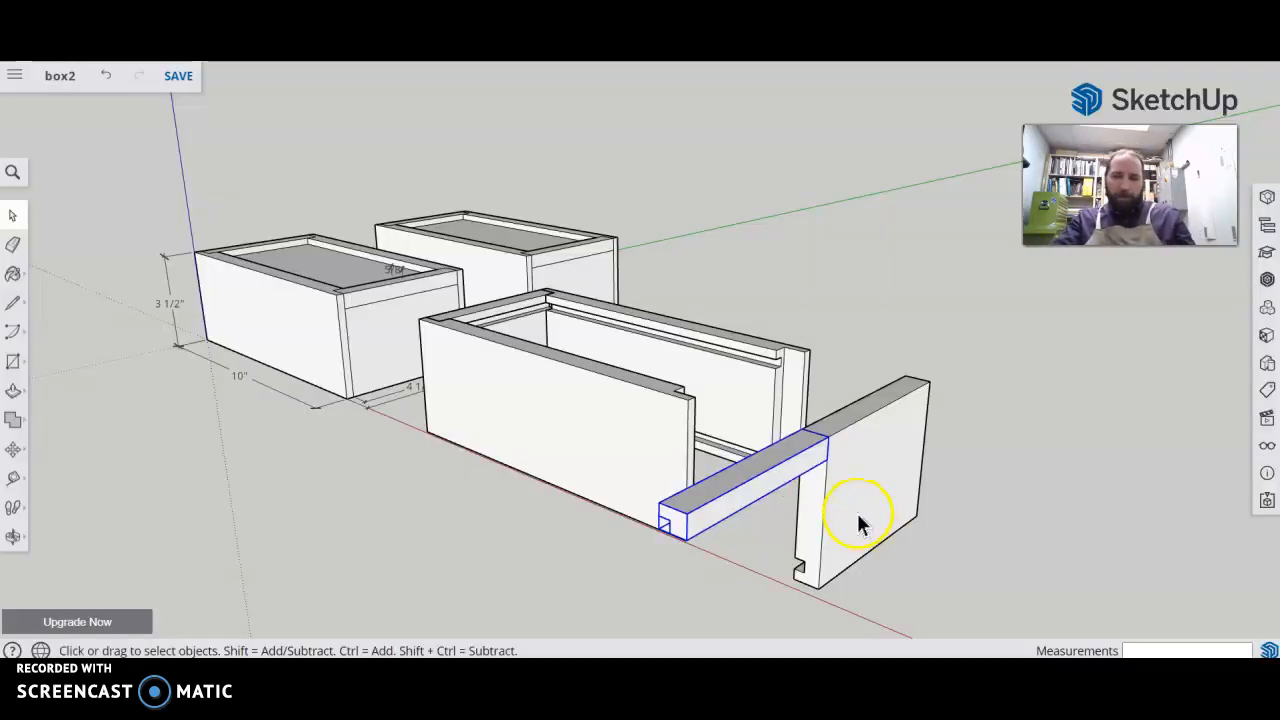
# Make the pulled-out end board component unique so it can be edited independently of the other end
pyautogui.click(762, 556)
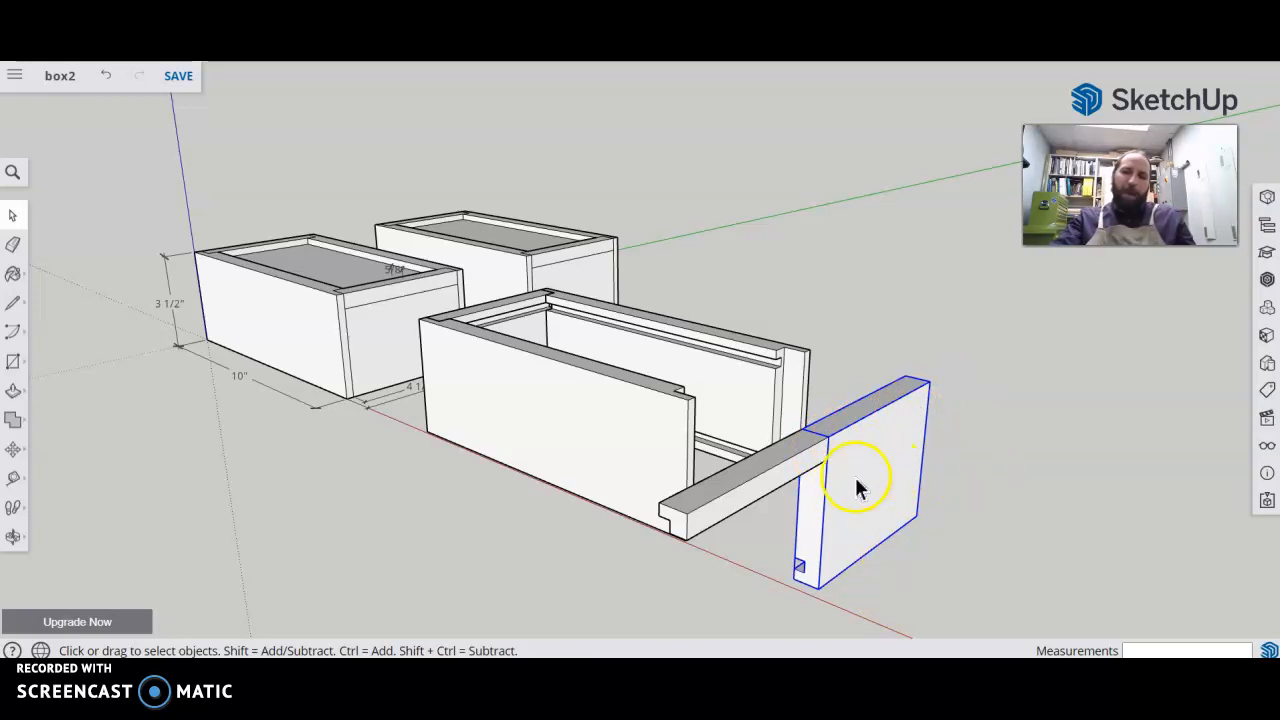
pyautogui.moveTo(951, 463); pyautogui.dragTo(383, 508, button='middle')
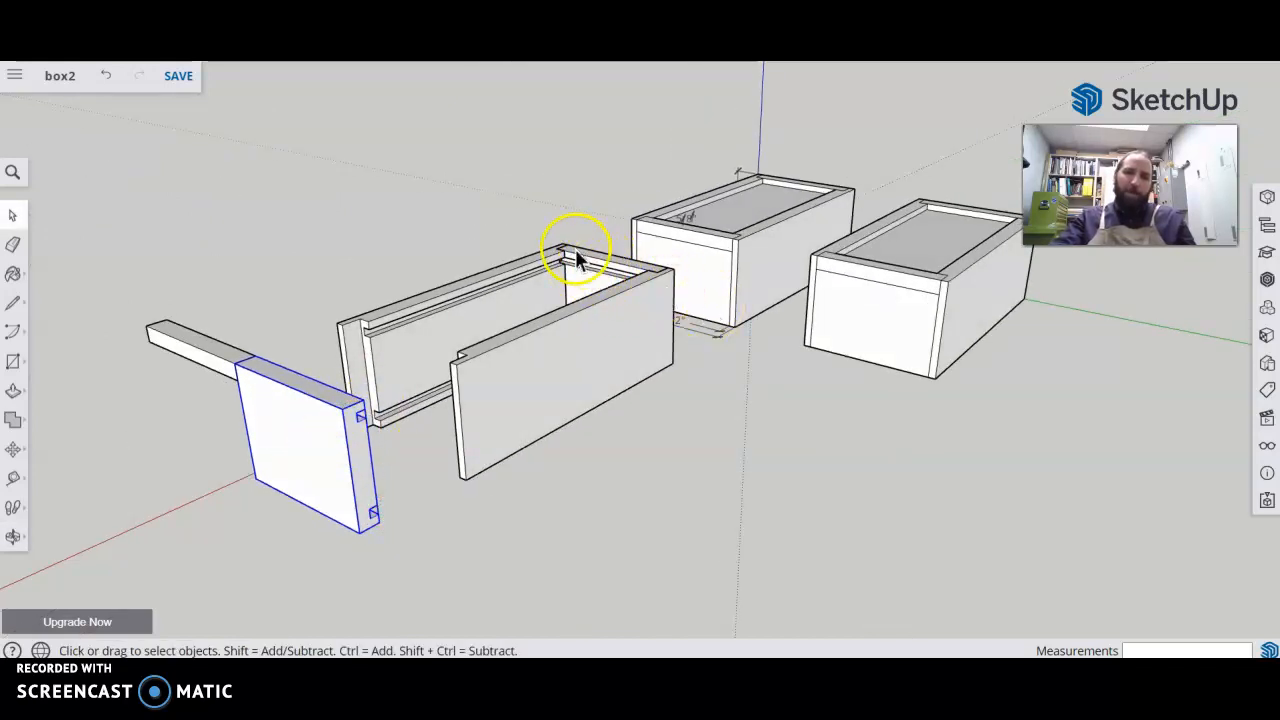
pyautogui.rightClick(297, 422)
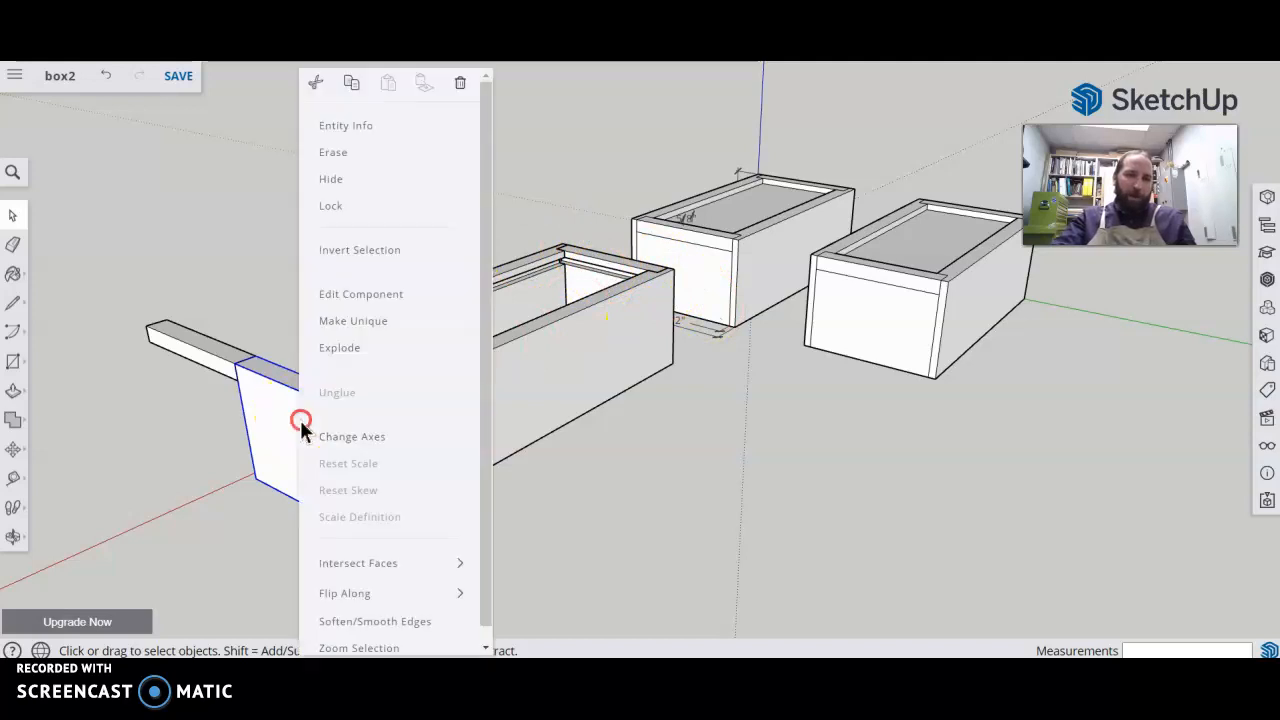
pyautogui.click(369, 334)
# Open the unique end board and split its edge face with a 3/8" line from the upper groove's lower corner to the outer edge
pyautogui.doubleClick(346, 448)
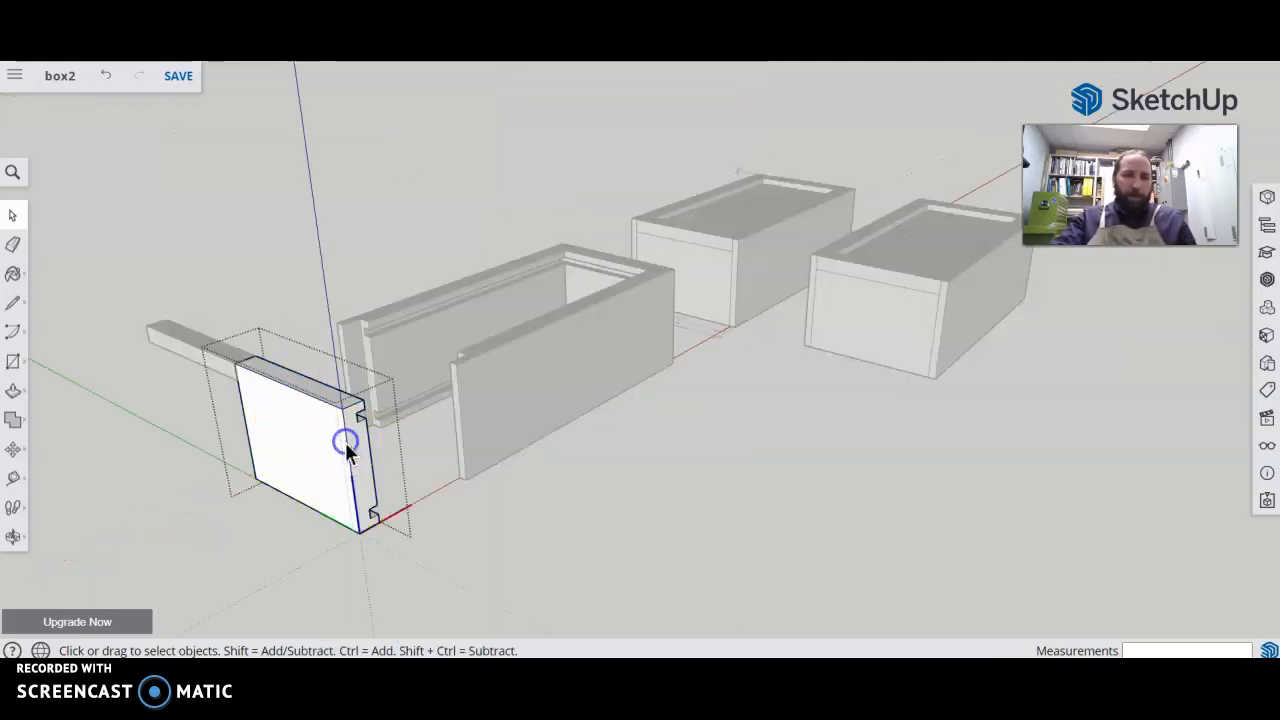
pyautogui.press('l')
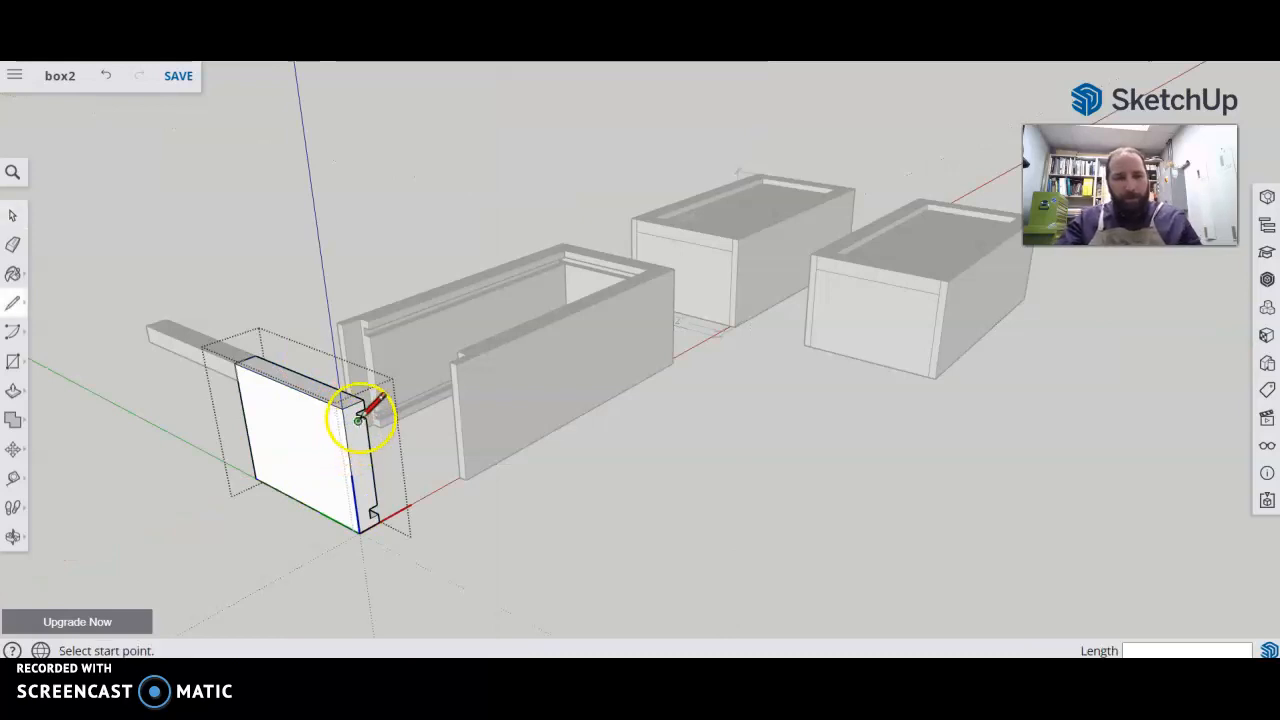
pyautogui.scroll(2, 356, 416)
pyautogui.scroll(1, 356, 416)
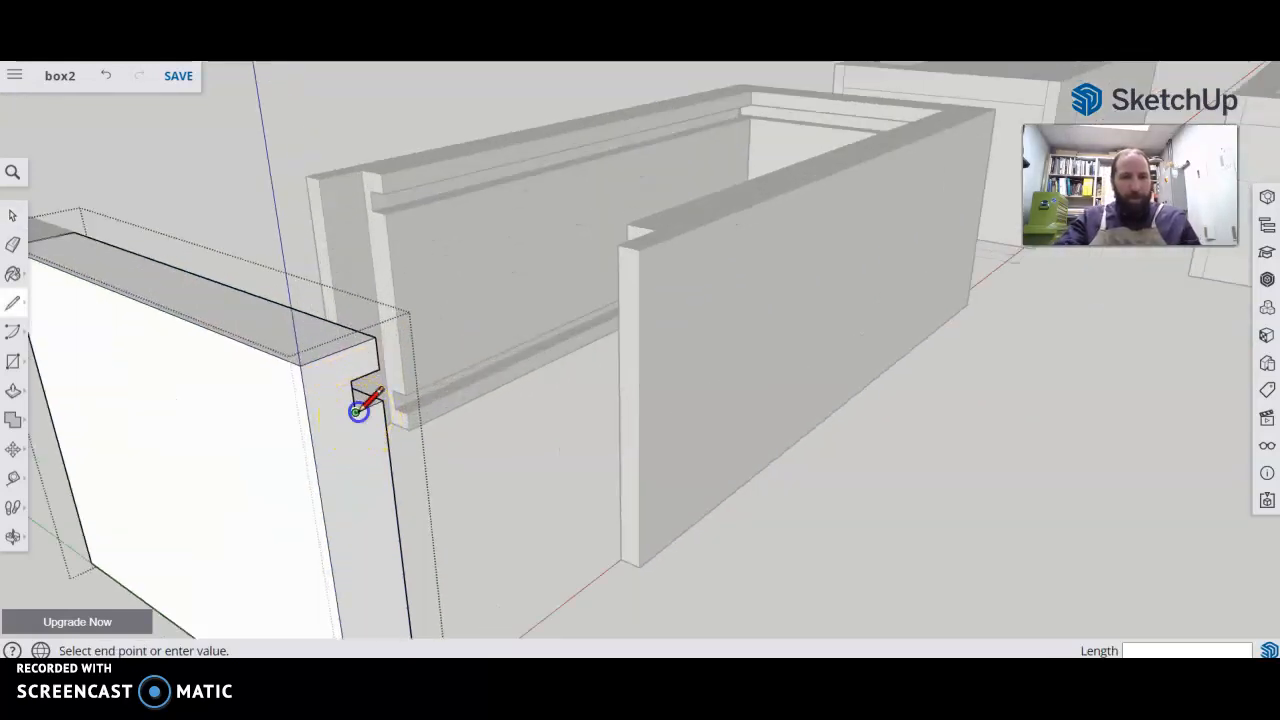
pyautogui.click(318, 427)
pyautogui.click(311, 430)
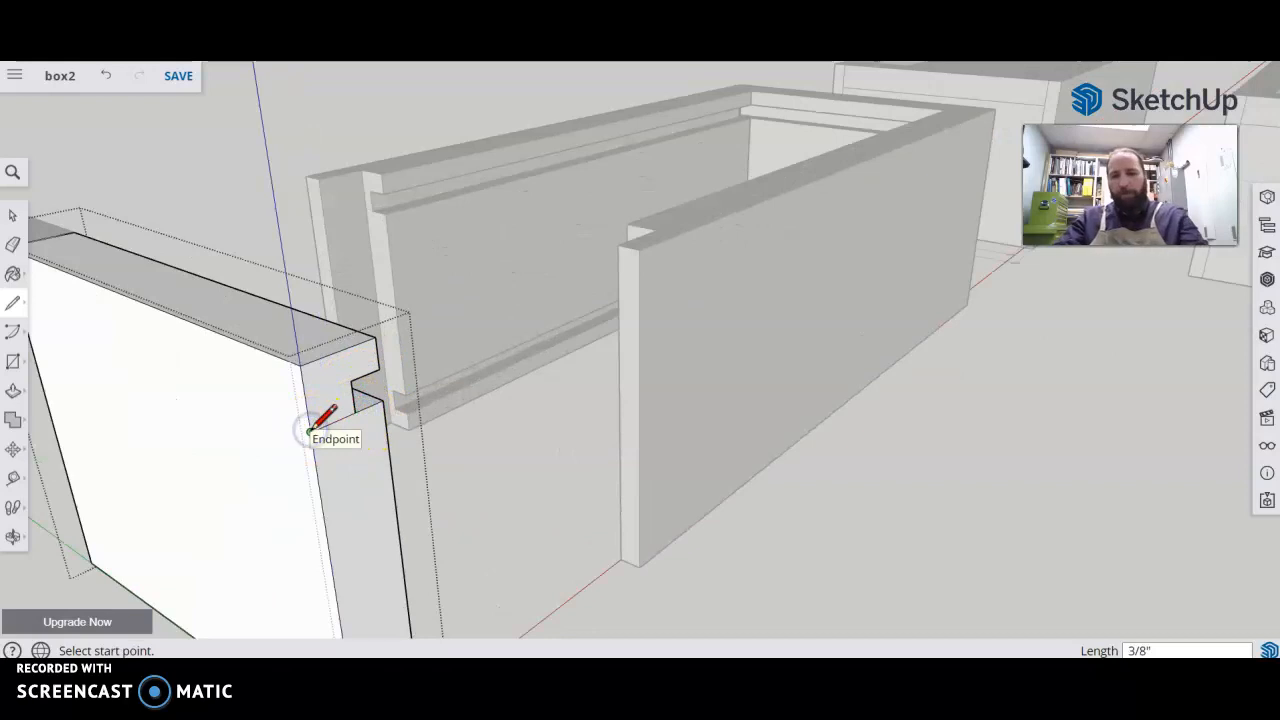
# Push the split-off top section 4 1/2" through the end board and erase the leftover edge on its new top face
pyautogui.press('p')
pyautogui.moveTo(320, 410)
pyautogui.mouseDown()
pyautogui.moveTo(94, 309)
pyautogui.moveTo(102, 325)
pyautogui.mouseUp()
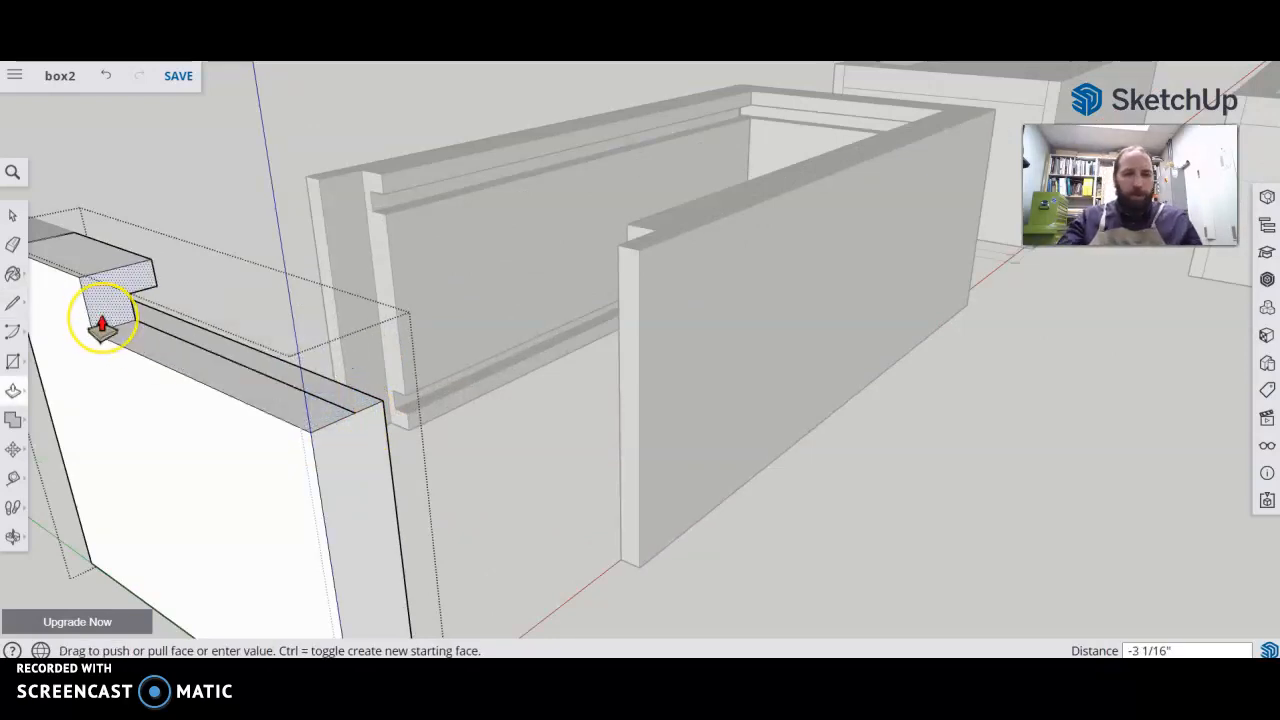
pyautogui.press('Return')
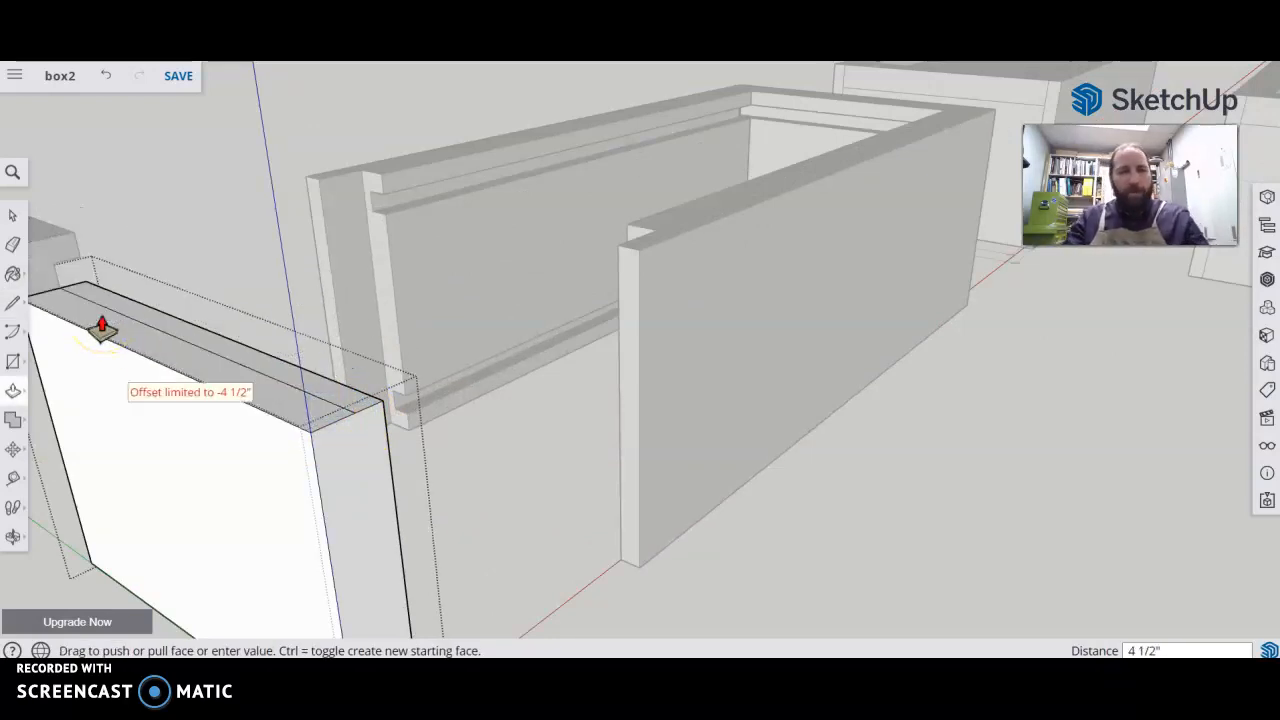
pyautogui.press('e')
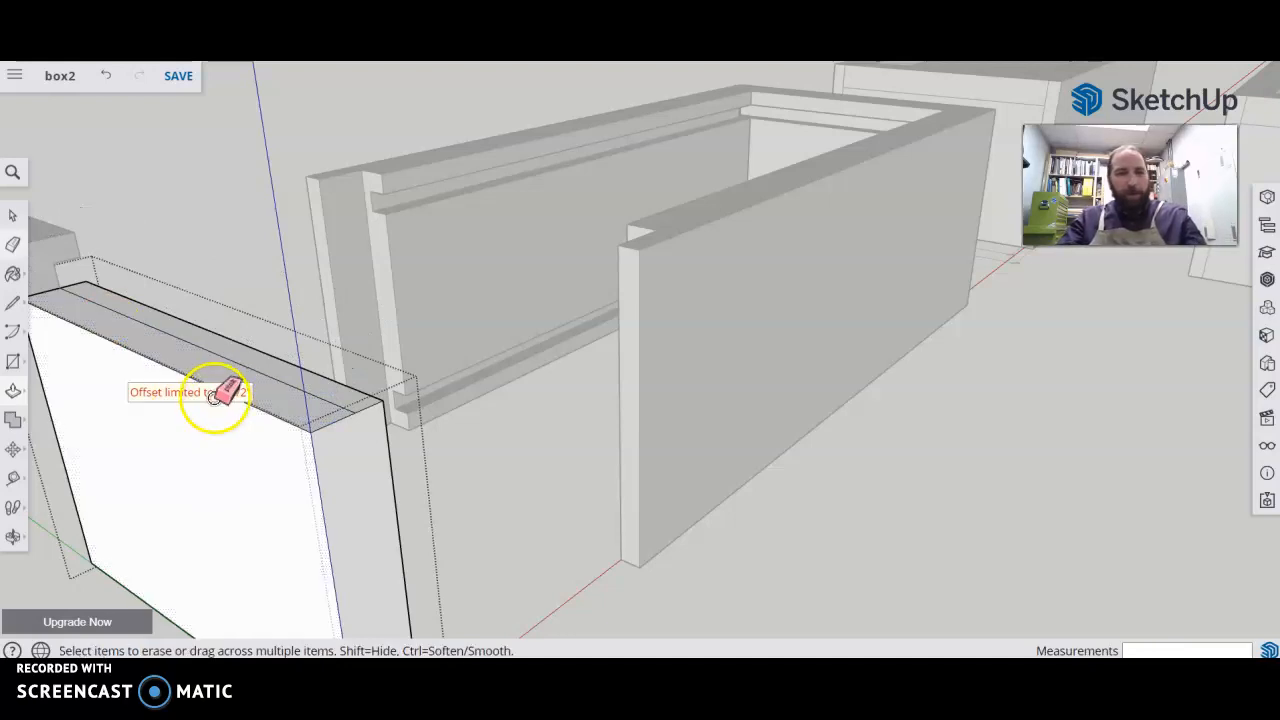
pyautogui.moveTo(242, 362); pyautogui.dragTo(236, 367)
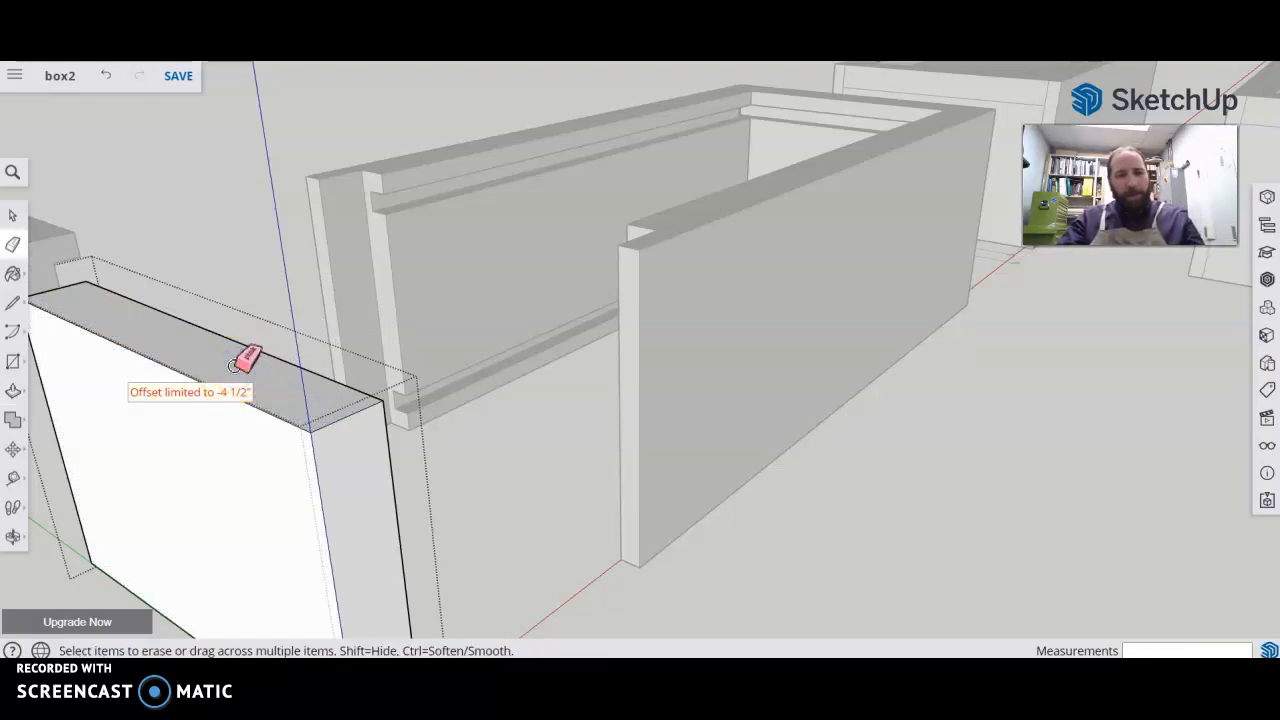
pyautogui.press('space')
# Move the handle strip 4 1/2" so it sits flush on top of the shortened end board
pyautogui.moveTo(203, 169); pyautogui.dragTo(264, 267, button='middle')
pyautogui.click(118, 256)
pyautogui.press('q')
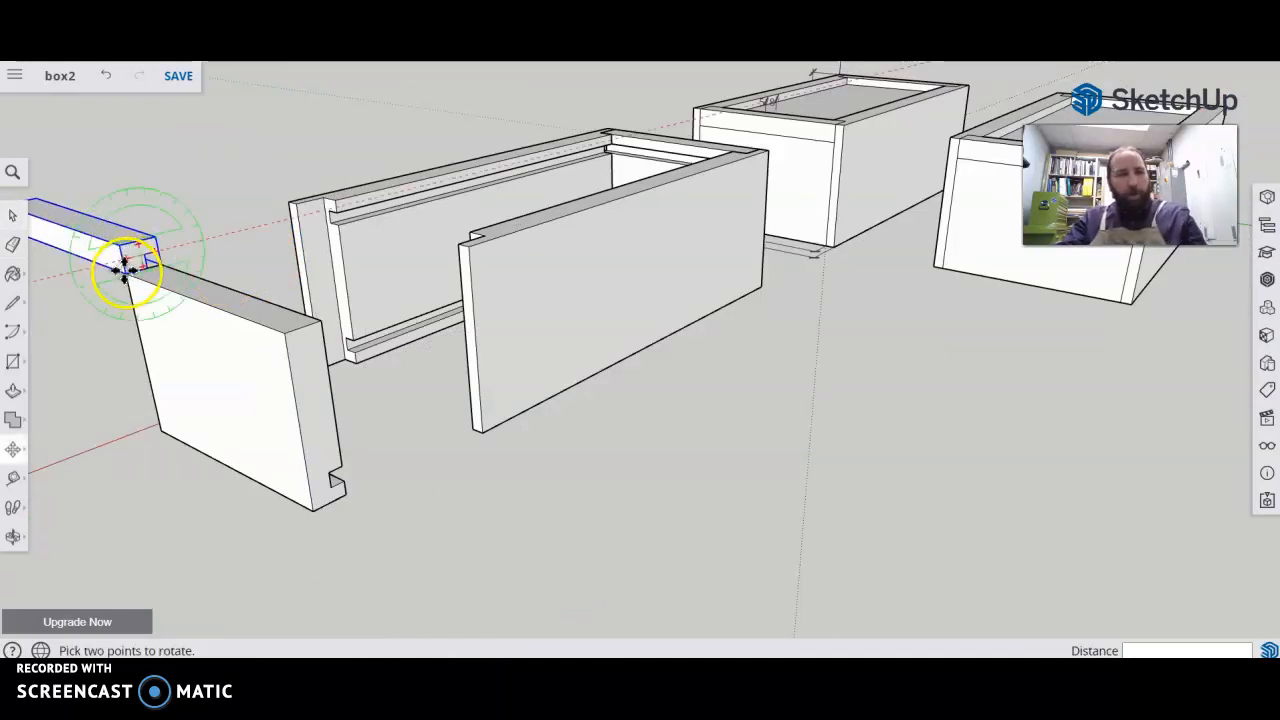
pyautogui.press('m')
pyautogui.click(208, 297)
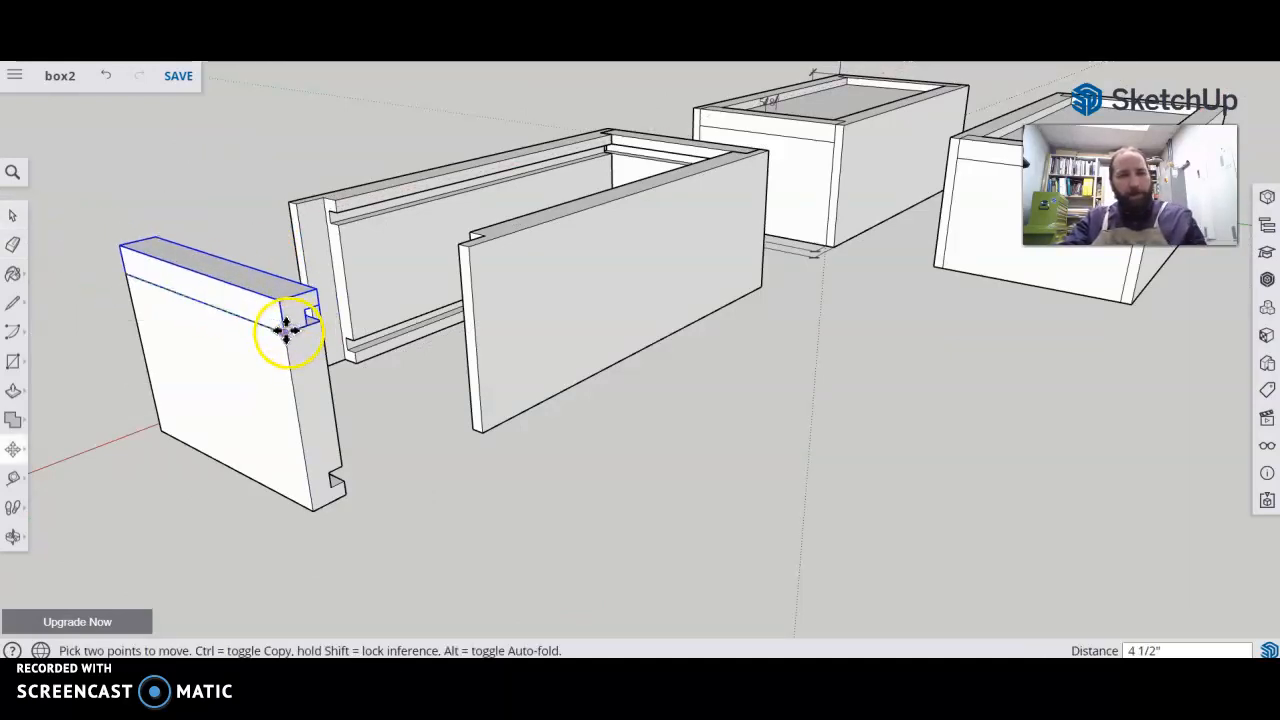
pyautogui.click(287, 331)
# Move the end board together with its handle strip back between the side boards to close the box's open end
pyautogui.press('space')
pyautogui.keyDown('shift'); pyautogui.click(265, 378); pyautogui.keyUp('shift')
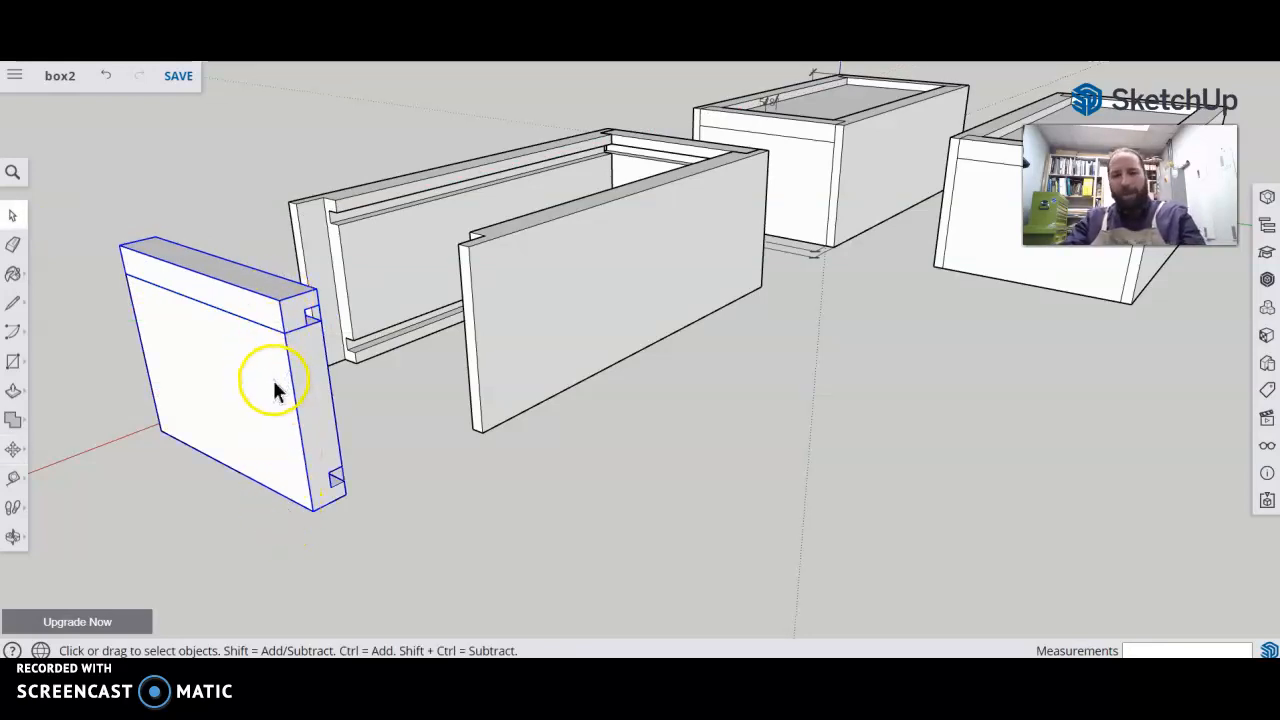
pyautogui.press('m')
pyautogui.moveTo(281, 300); pyautogui.dragTo(458, 248)
pyautogui.scroll(-3, 657, 317)
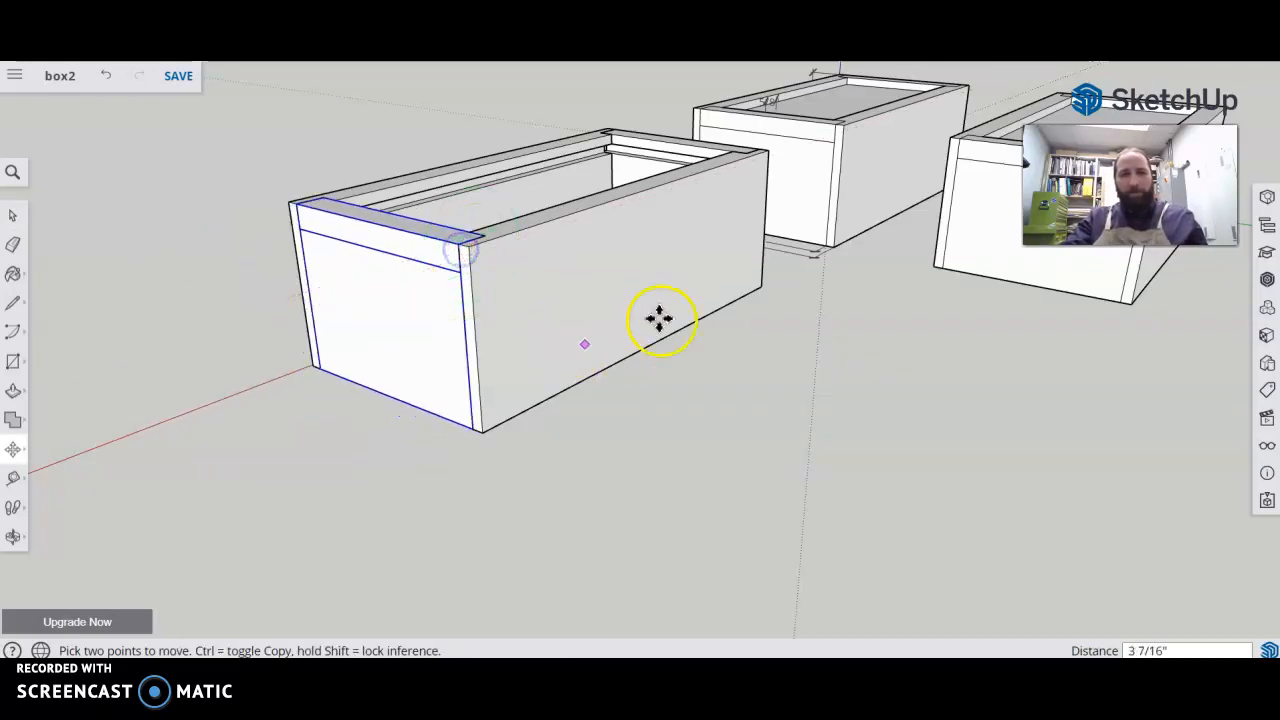
pyautogui.scroll(-2, 675, 318)
pyautogui.moveTo(675, 318); pyautogui.dragTo(934, 368, button='middle')
pyautogui.click(568, 371)
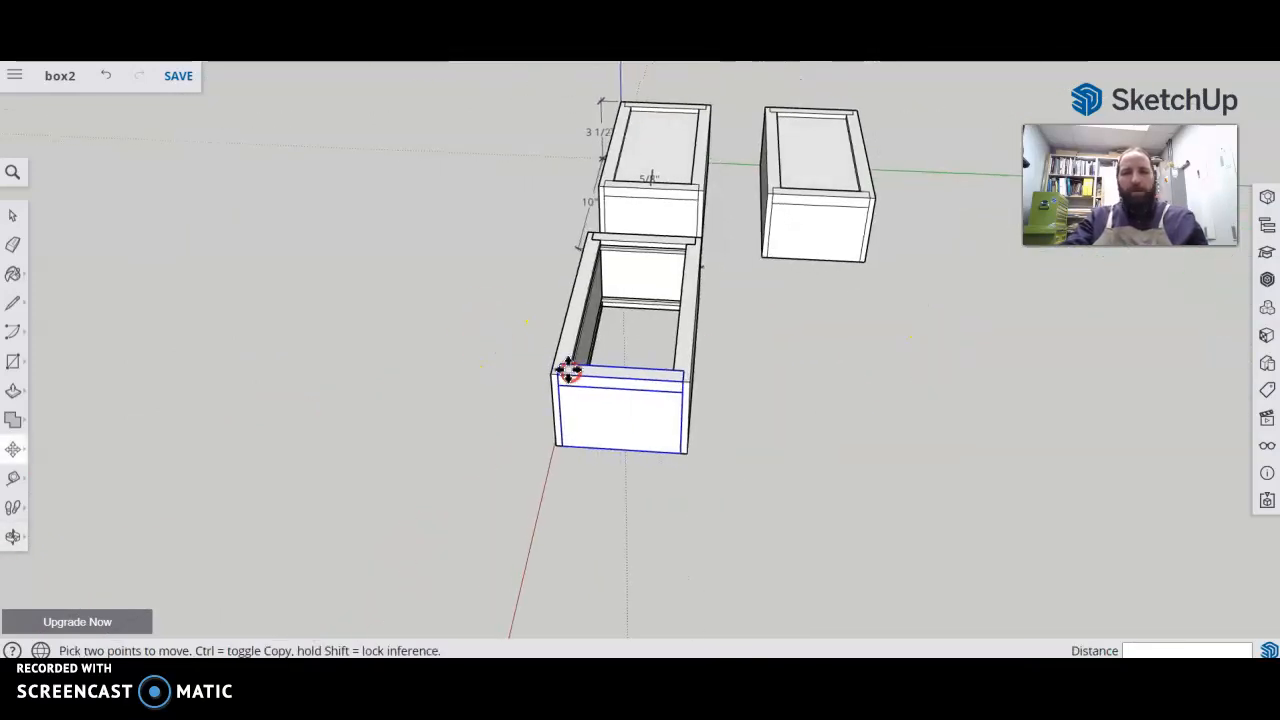
pyautogui.moveTo(815, 390); pyautogui.dragTo(575, 390, button='middle')
pyautogui.moveTo(562, 408); pyautogui.dragTo(543, 446)
pyautogui.press('m')
pyautogui.scroll(3, 717, 265)
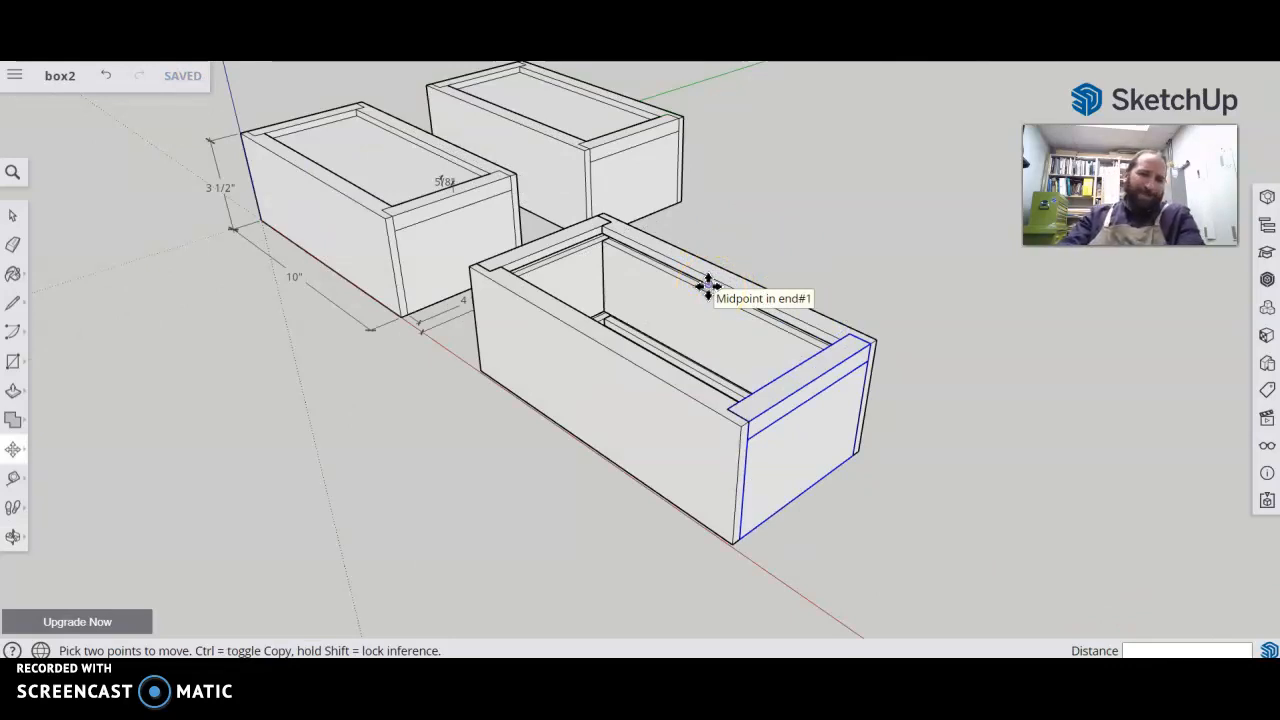
# Draw an 8 3/4" by 3 3/4" rectangle across the box opening between diagonally opposite inner top corners
pyautogui.click(14, 364)
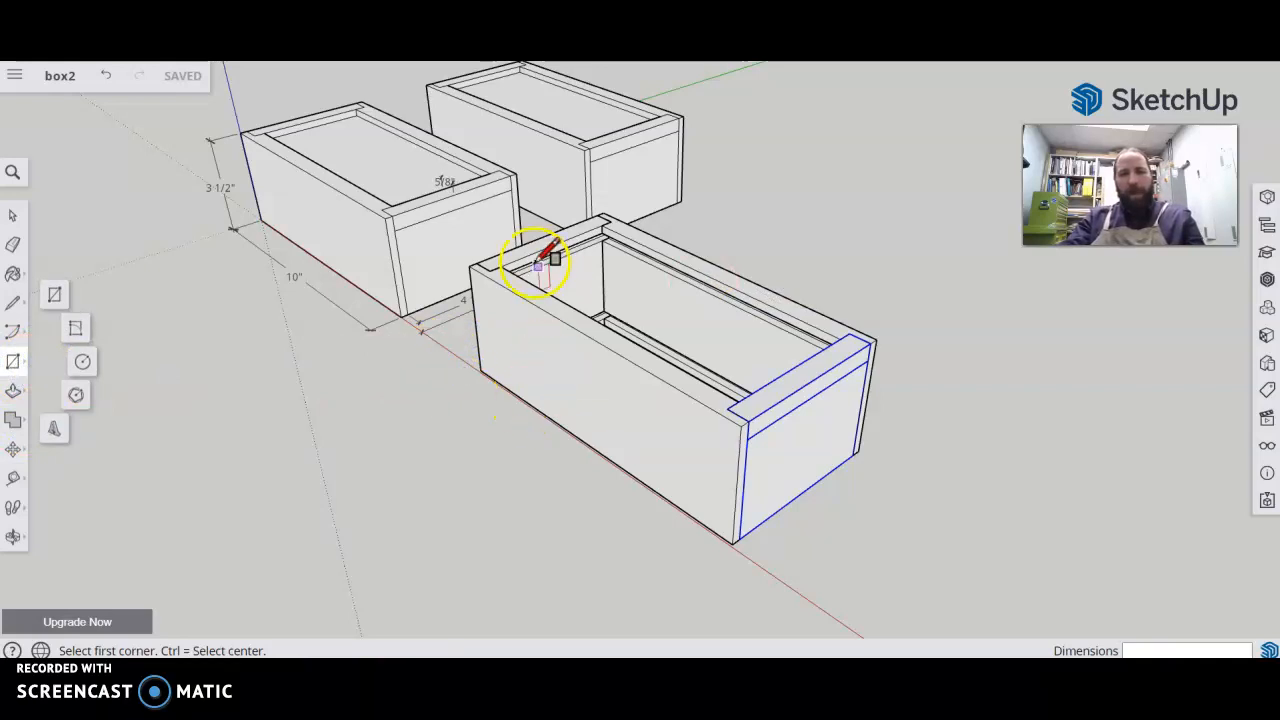
pyautogui.scroll(5, 540, 262)
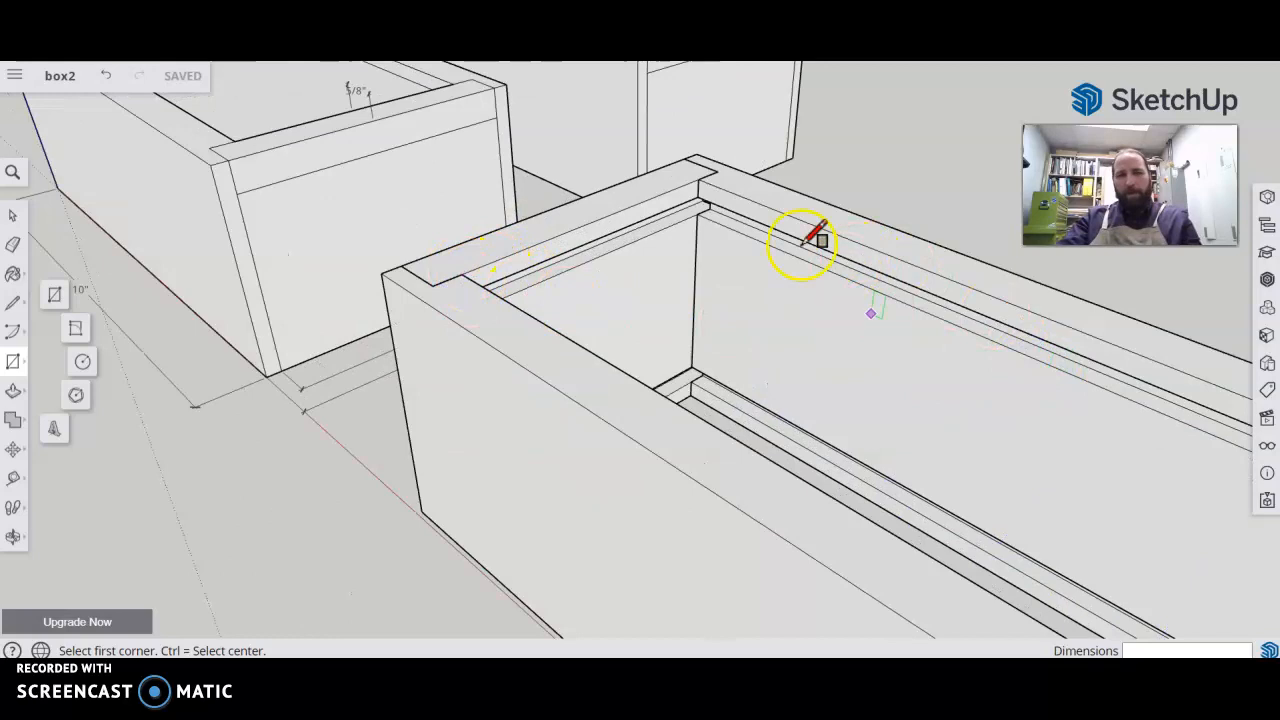
pyautogui.scroll(-3, 697, 179)
pyautogui.click(697, 177)
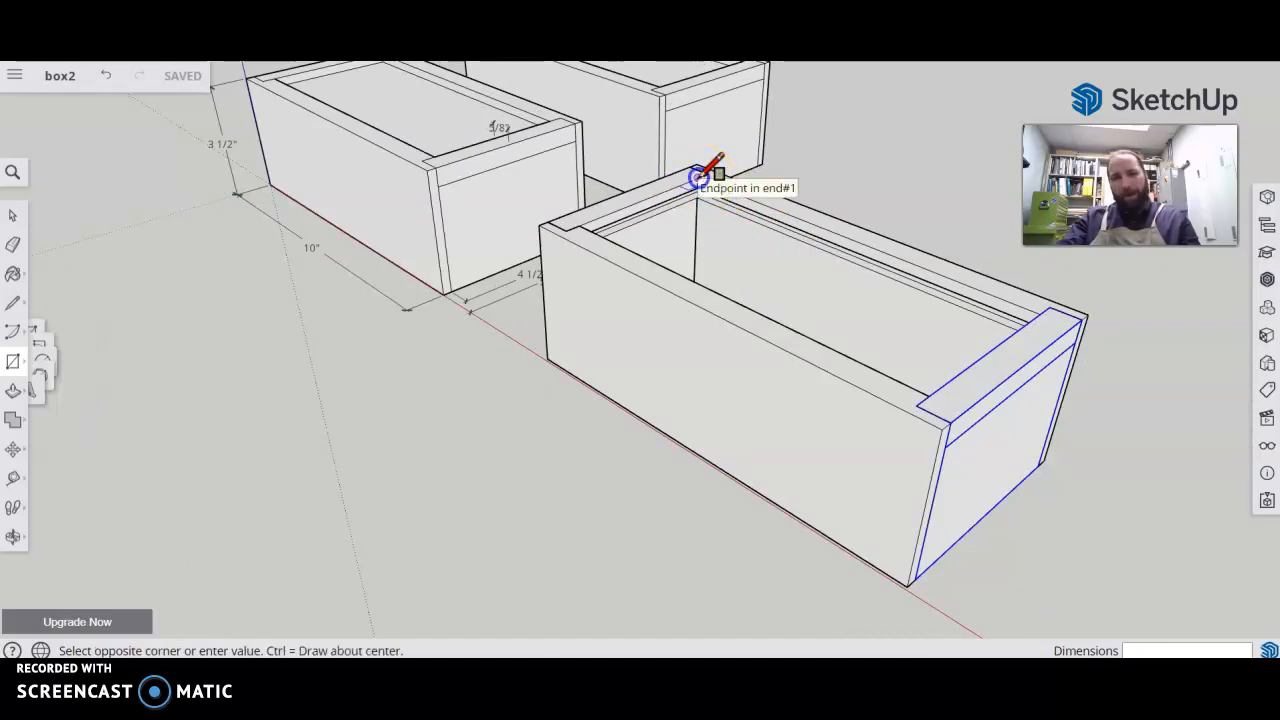
pyautogui.click(928, 395)
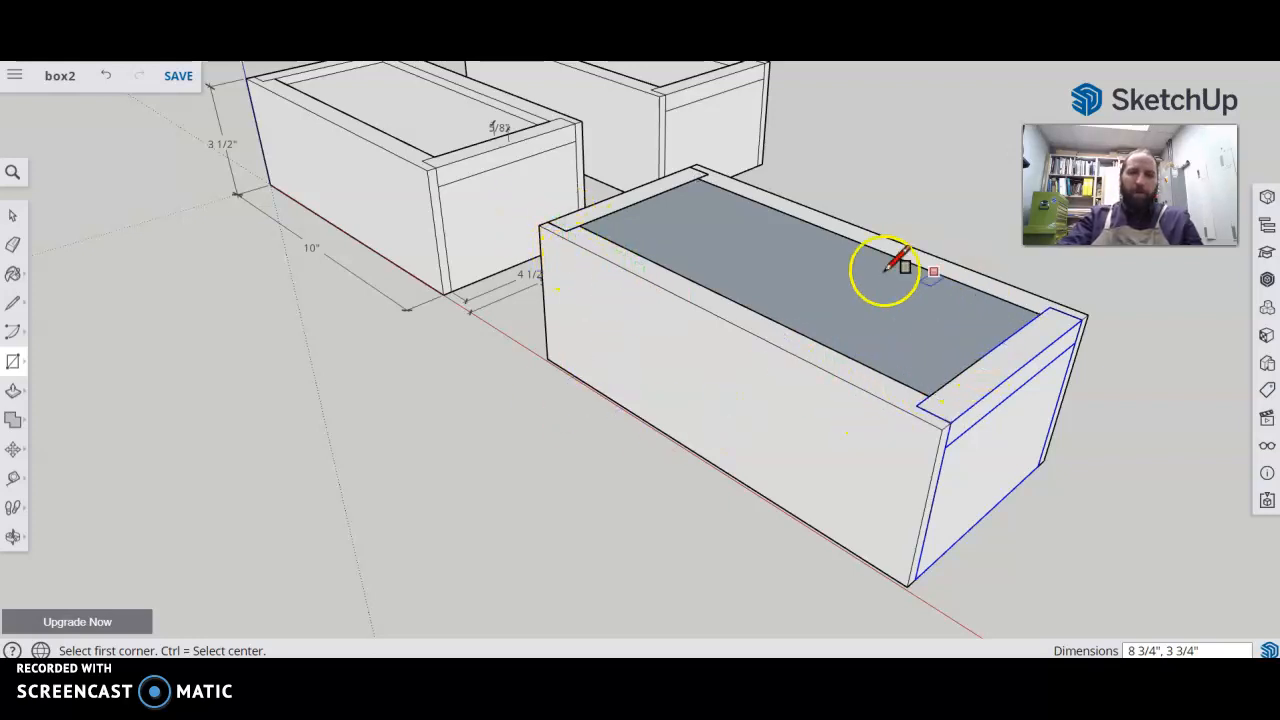
# Offset the edges of the rectangle over the opening outward so the outline overlaps the surrounding boards
pyautogui.click(12, 421)
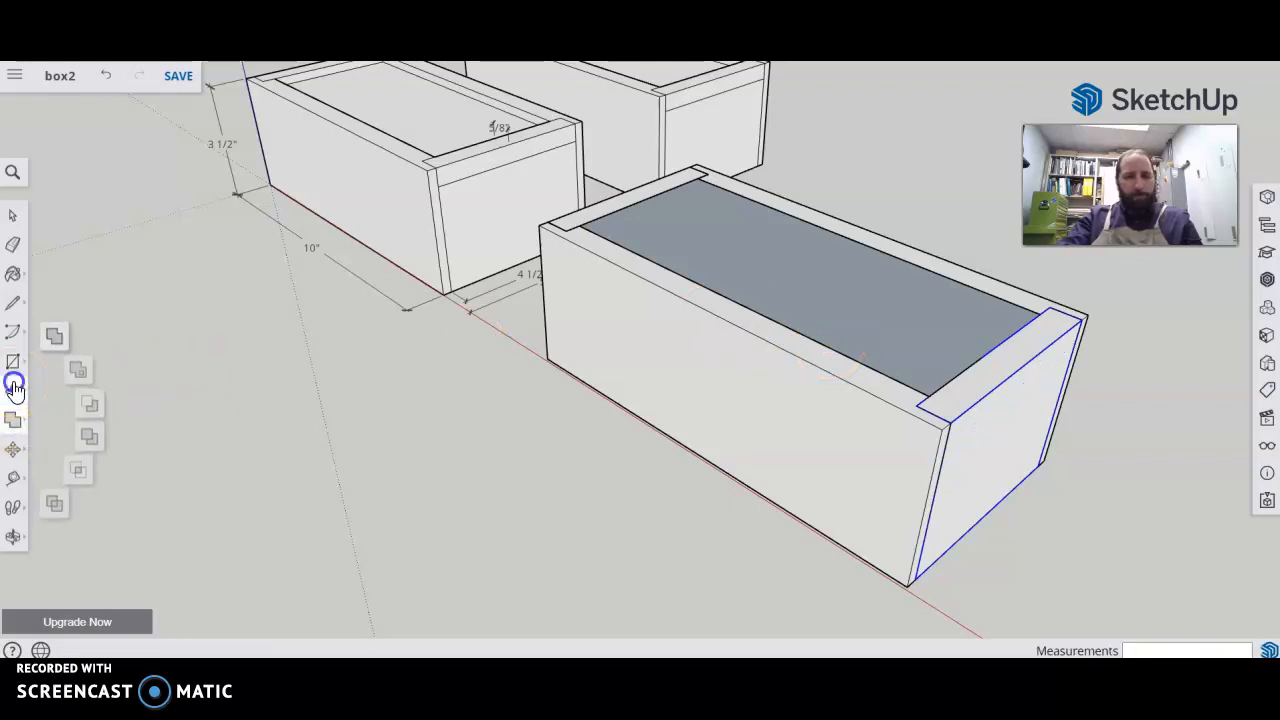
pyautogui.click(14, 386)
pyautogui.click(55, 428)
pyautogui.click(740, 285)
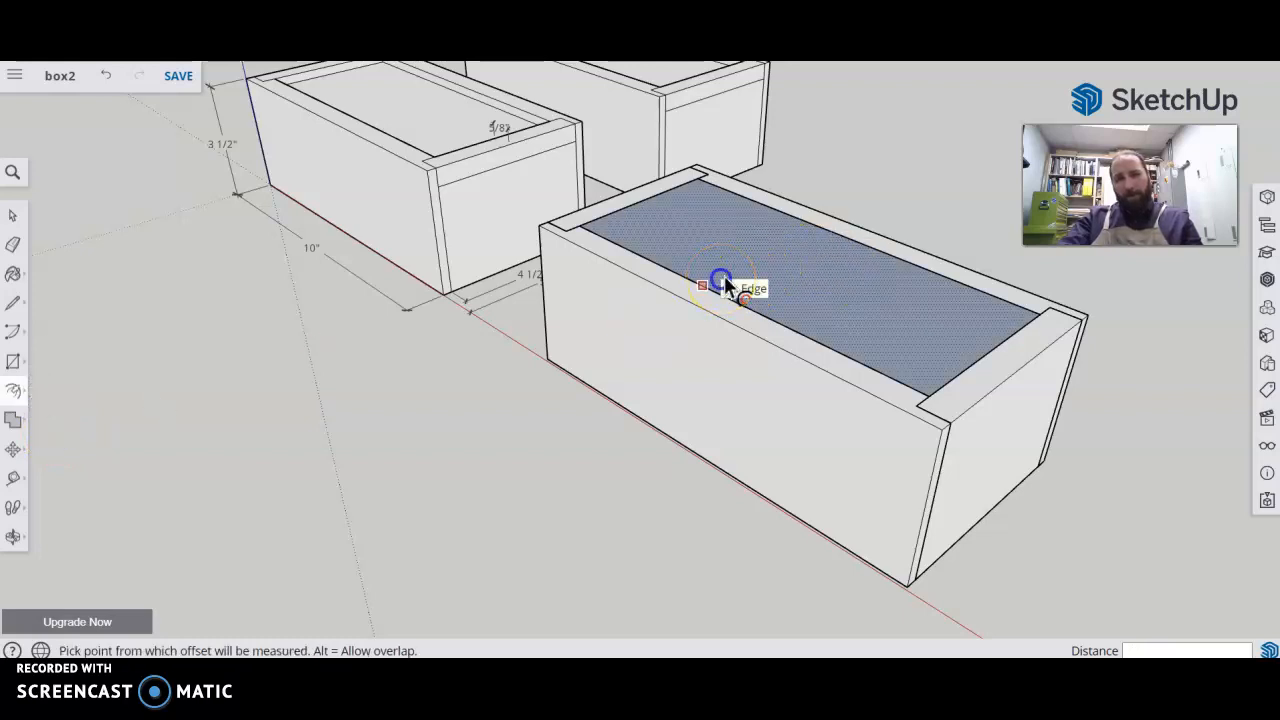
pyautogui.click(723, 284)
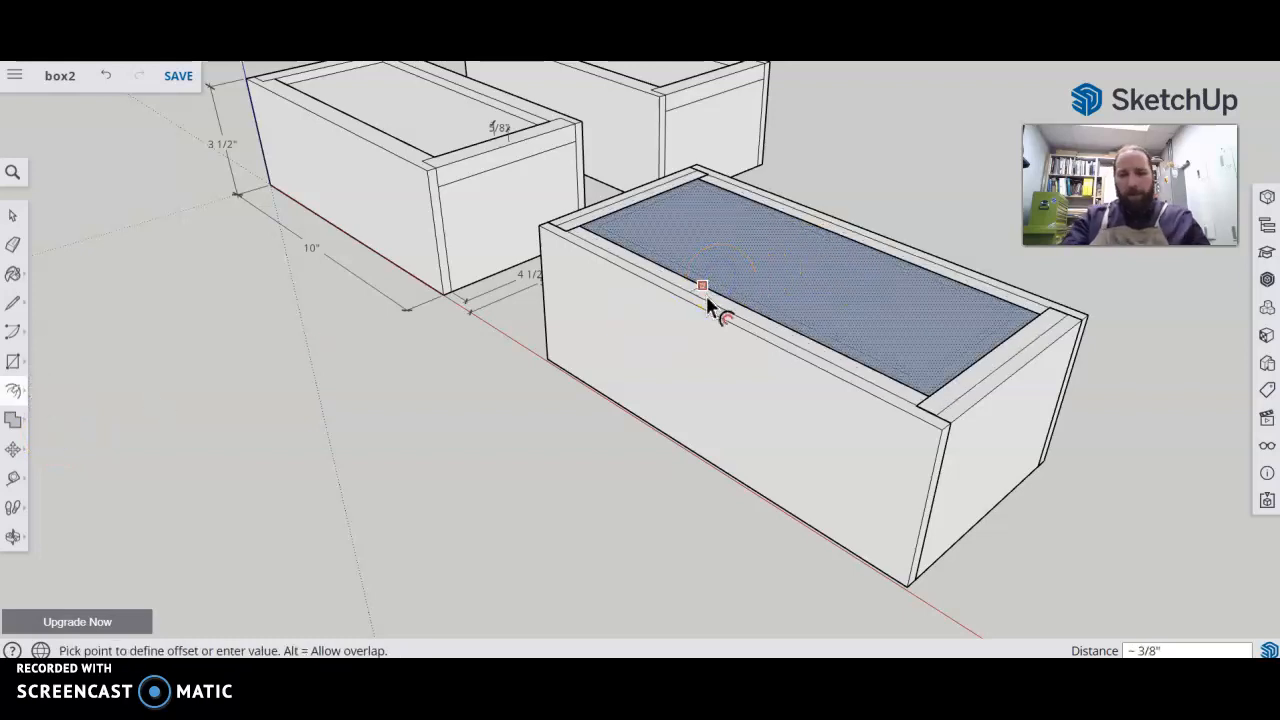
pyautogui.press('Return')
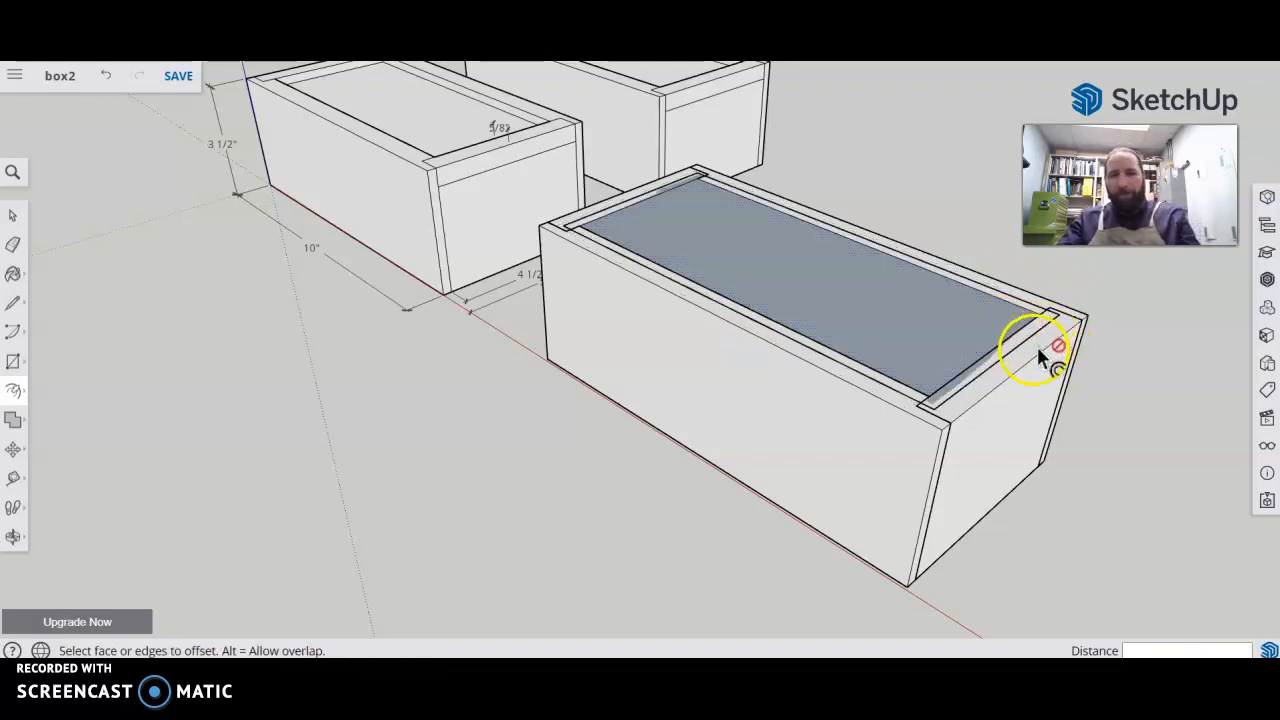
pyautogui.scroll(3, 1037, 346)
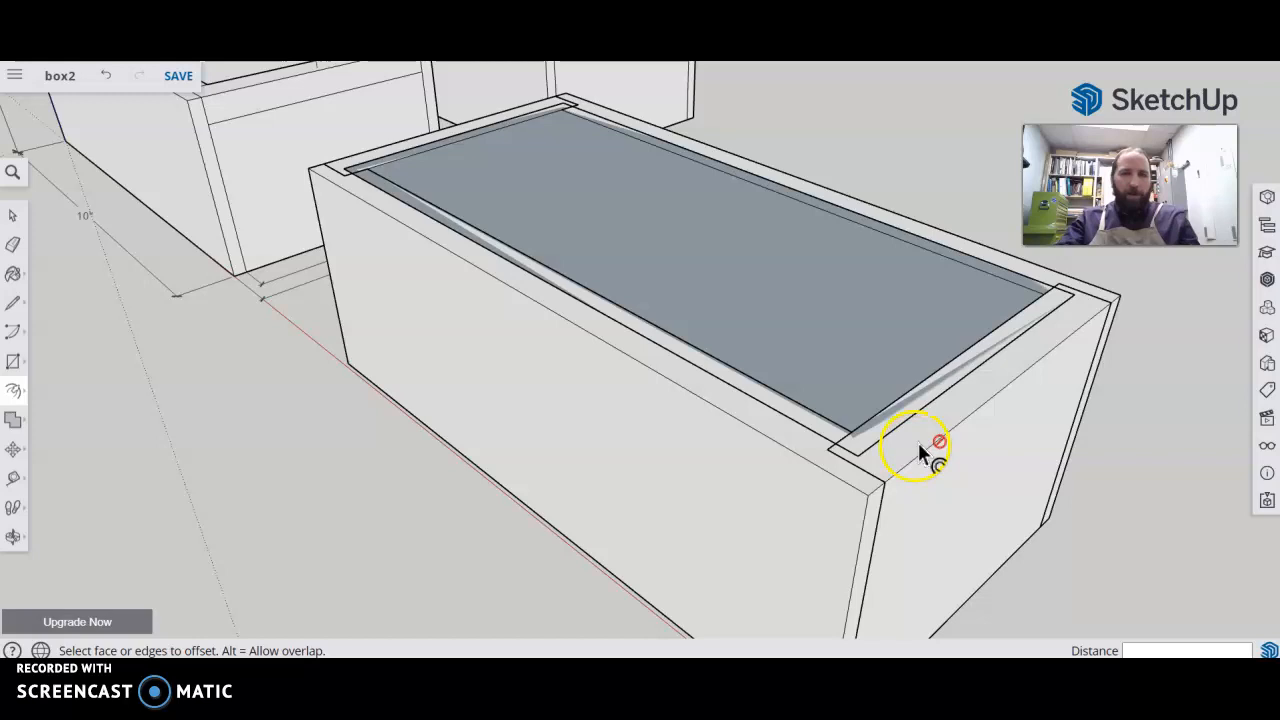
pyautogui.press('e')
pyautogui.click(876, 405)
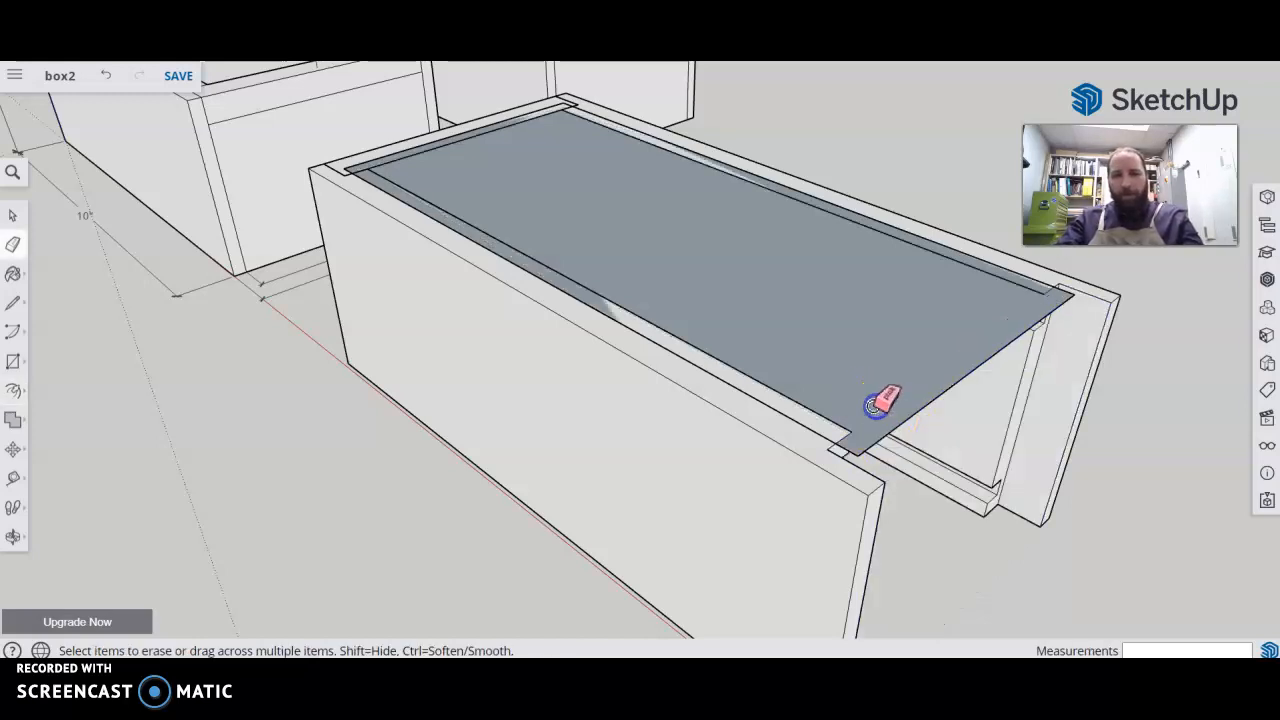
pyautogui.hotkey('ctrl', 'z')
pyautogui.moveTo(865, 412)
pyautogui.mouseDown()
pyautogui.moveTo(837, 423)
pyautogui.moveTo(786, 400)
pyautogui.moveTo(775, 362)
pyautogui.mouseUp()
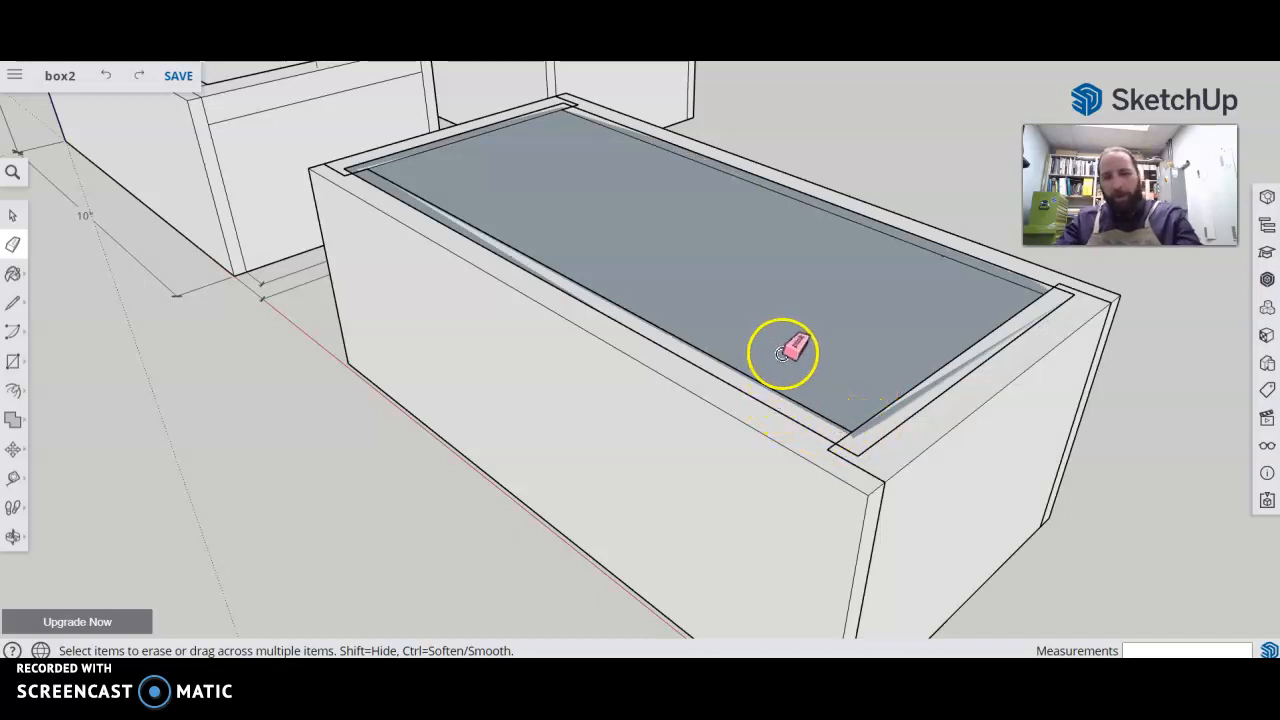
# Select the rectangle with its offset outline and move it 15/16" straight up above the box
pyautogui.press('space')
pyautogui.click(770, 333)
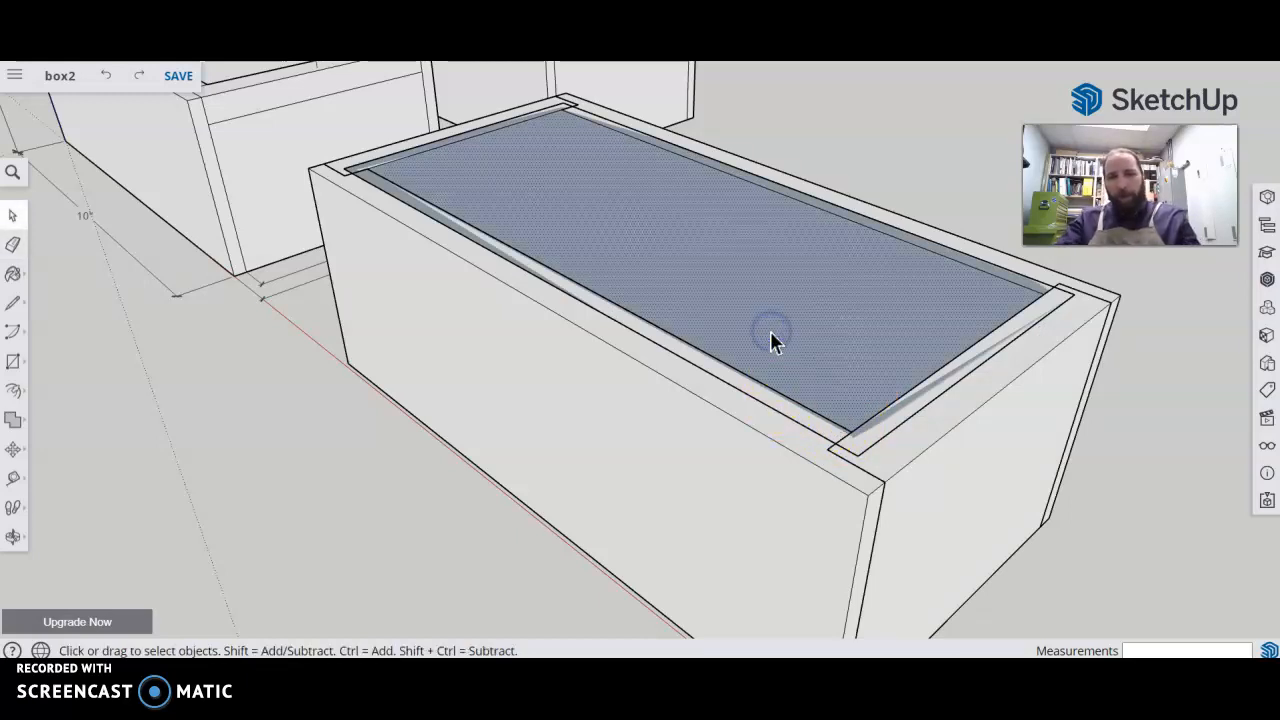
pyautogui.doubleClick(770, 333)
pyautogui.tripleClick(770, 331)
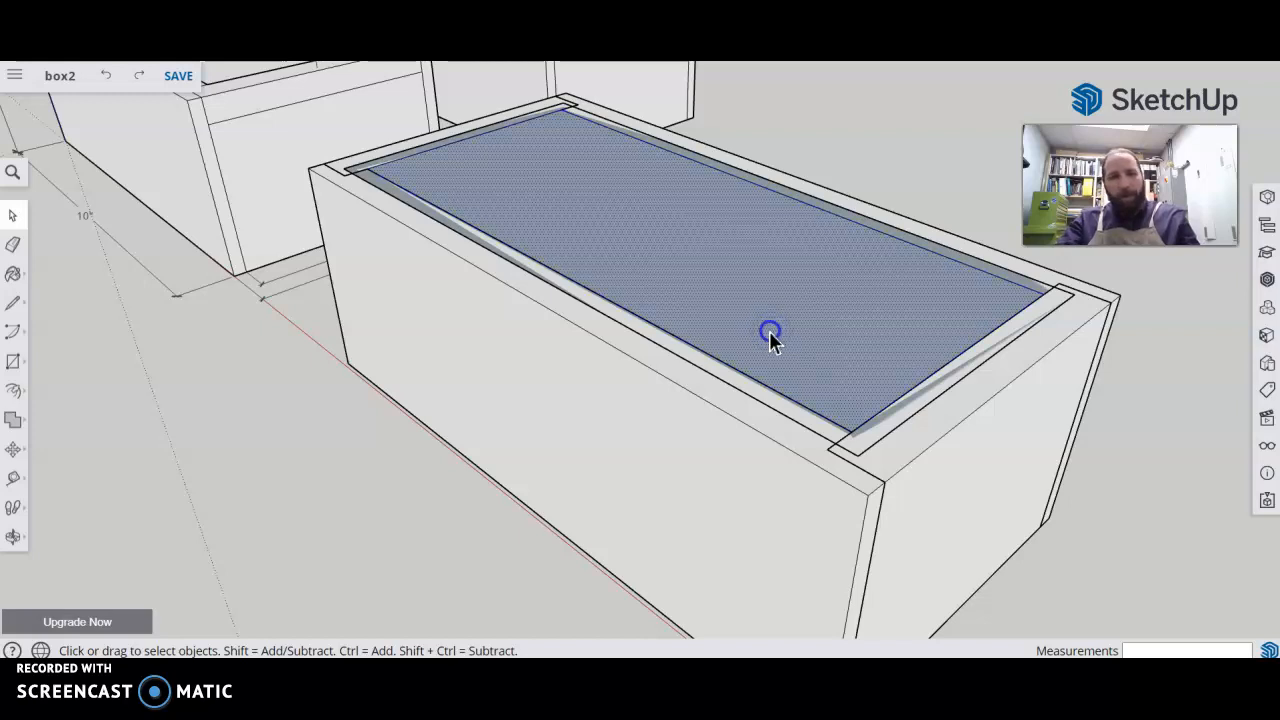
pyautogui.press('m')
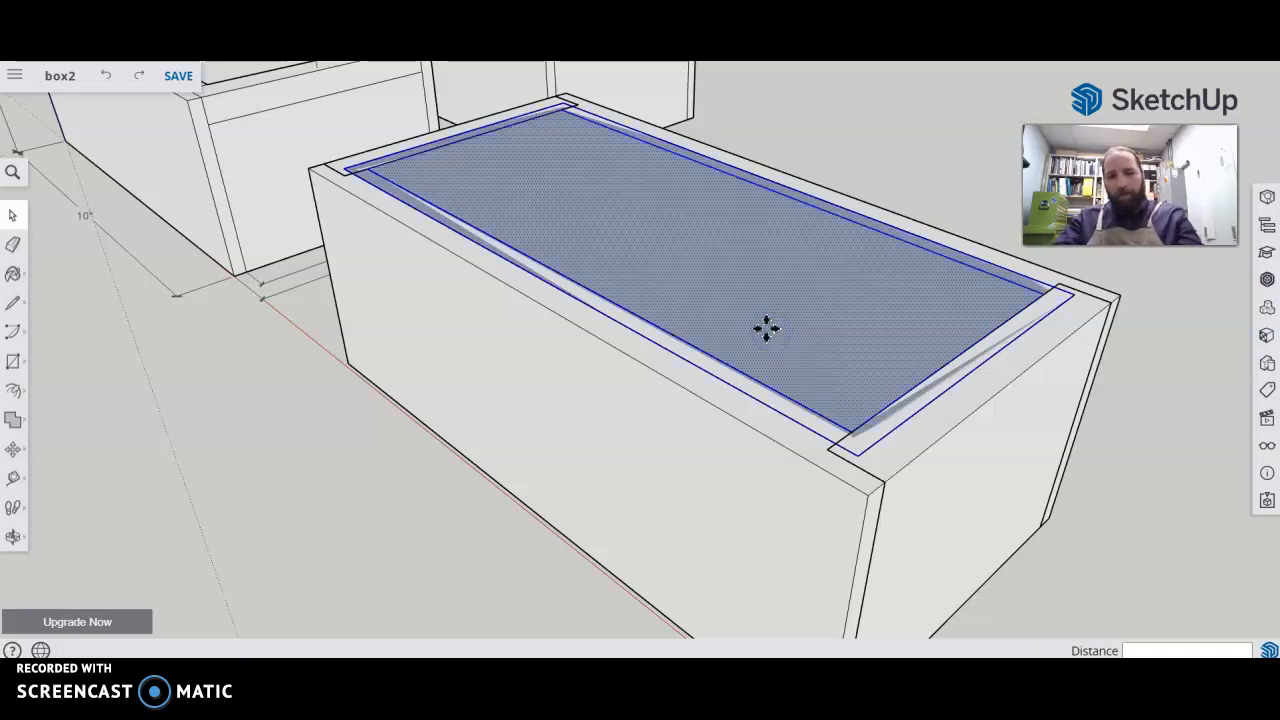
pyautogui.click(823, 359)
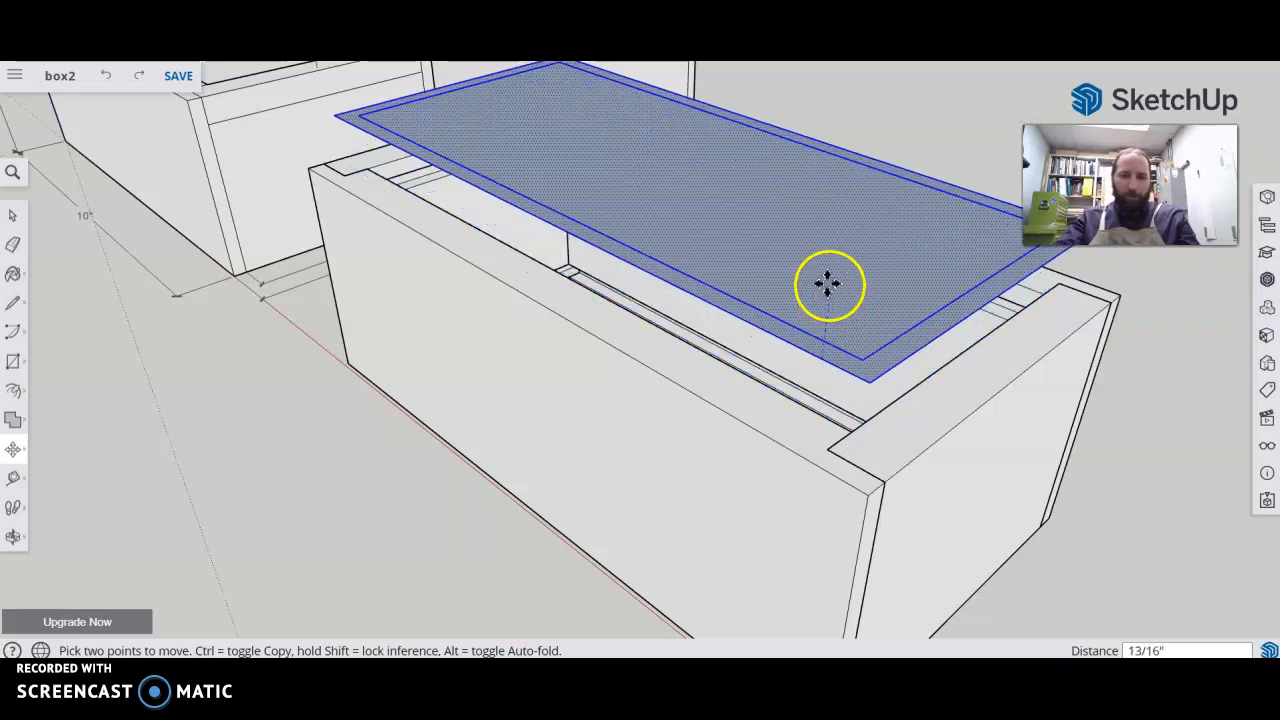
pyautogui.click(452, 307)
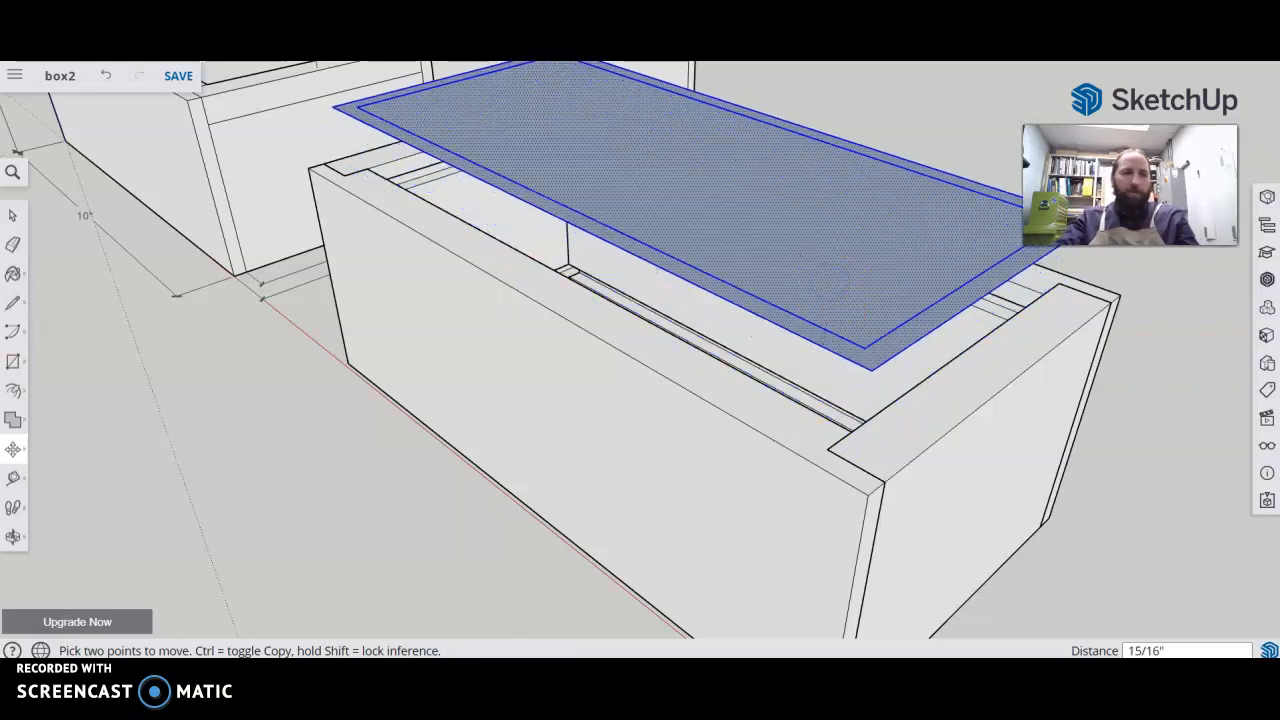
# Erase the inner rectangle's edges from the raised face so that only the outer outline remains
pyautogui.click(13, 244)
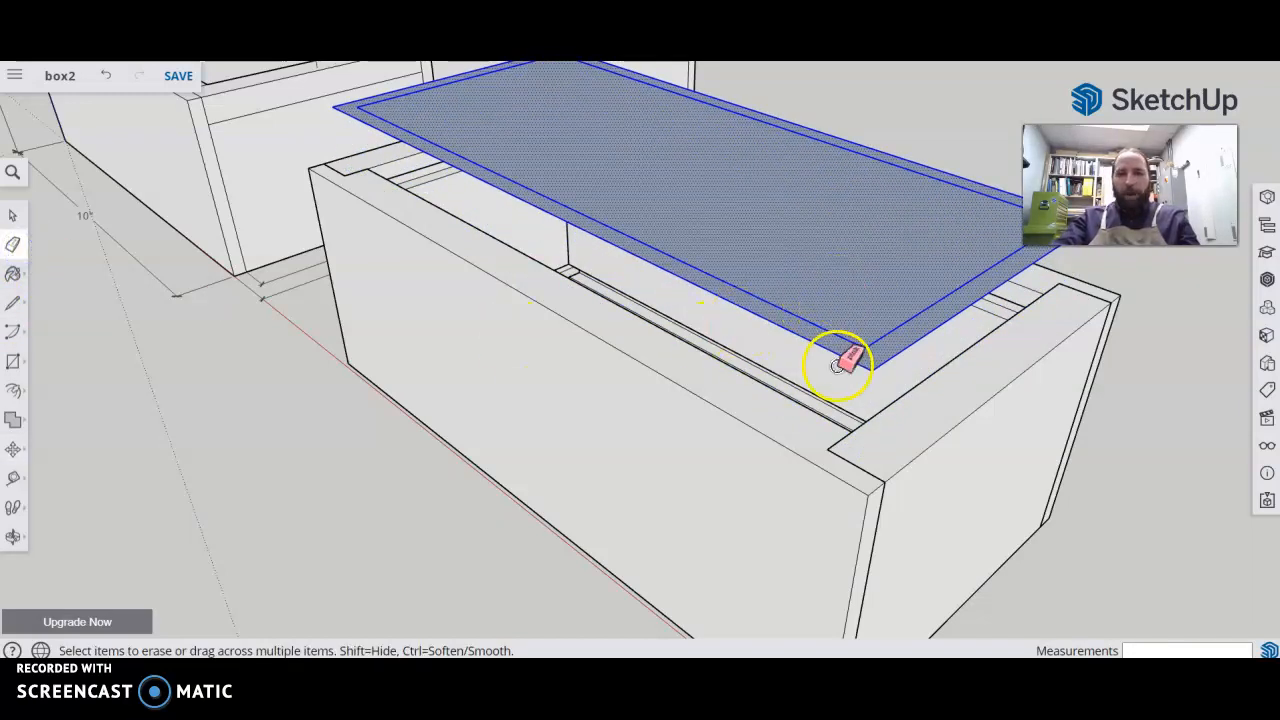
pyautogui.moveTo(854, 340); pyautogui.dragTo(871, 341)
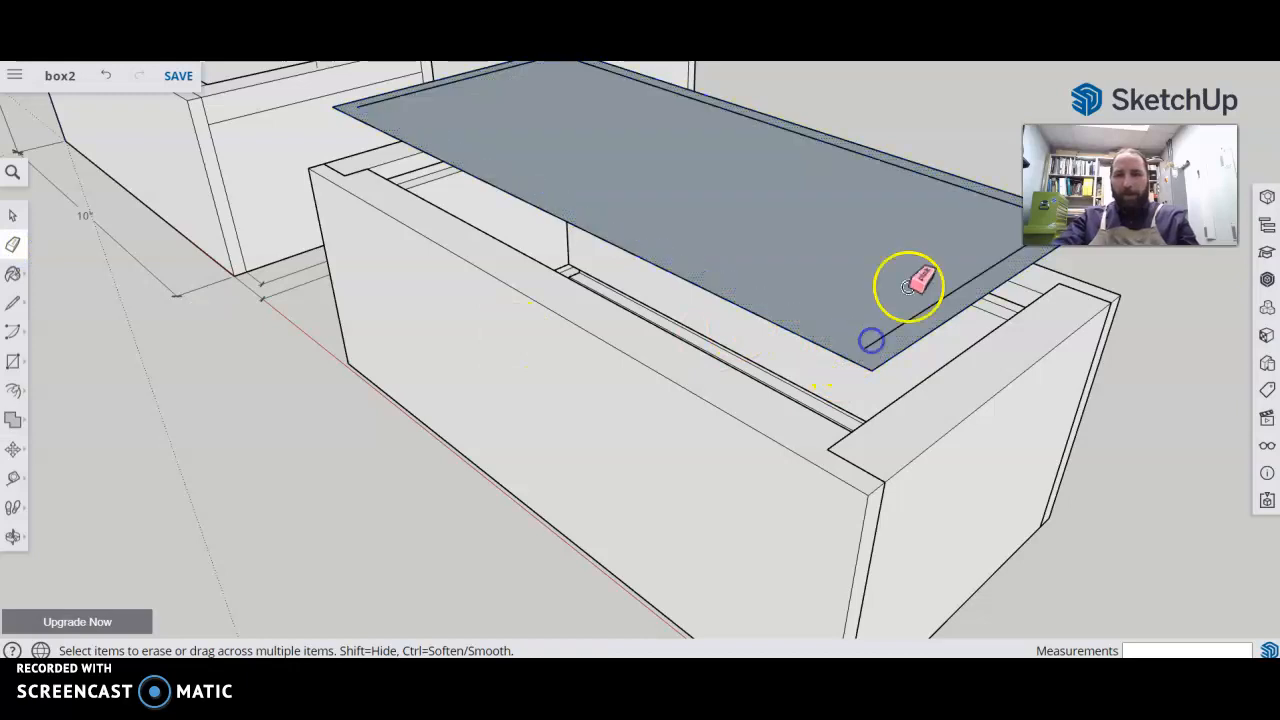
pyautogui.click(935, 297)
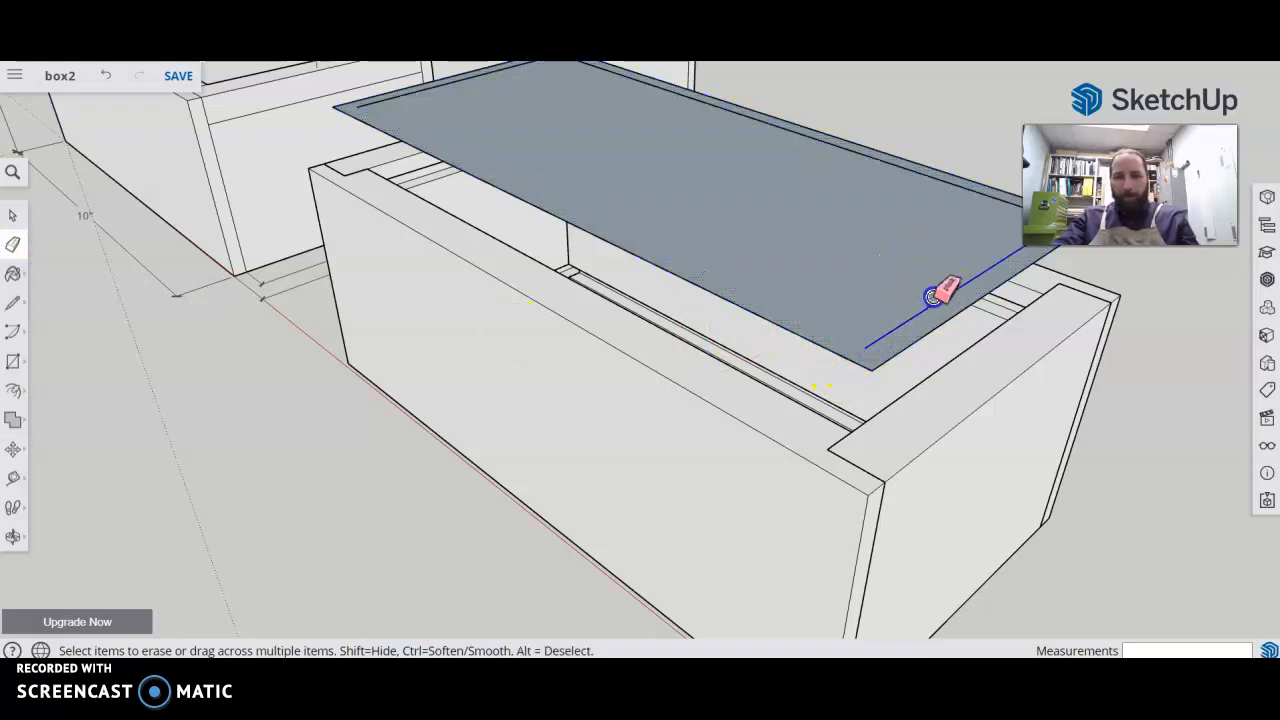
pyautogui.click(966, 190)
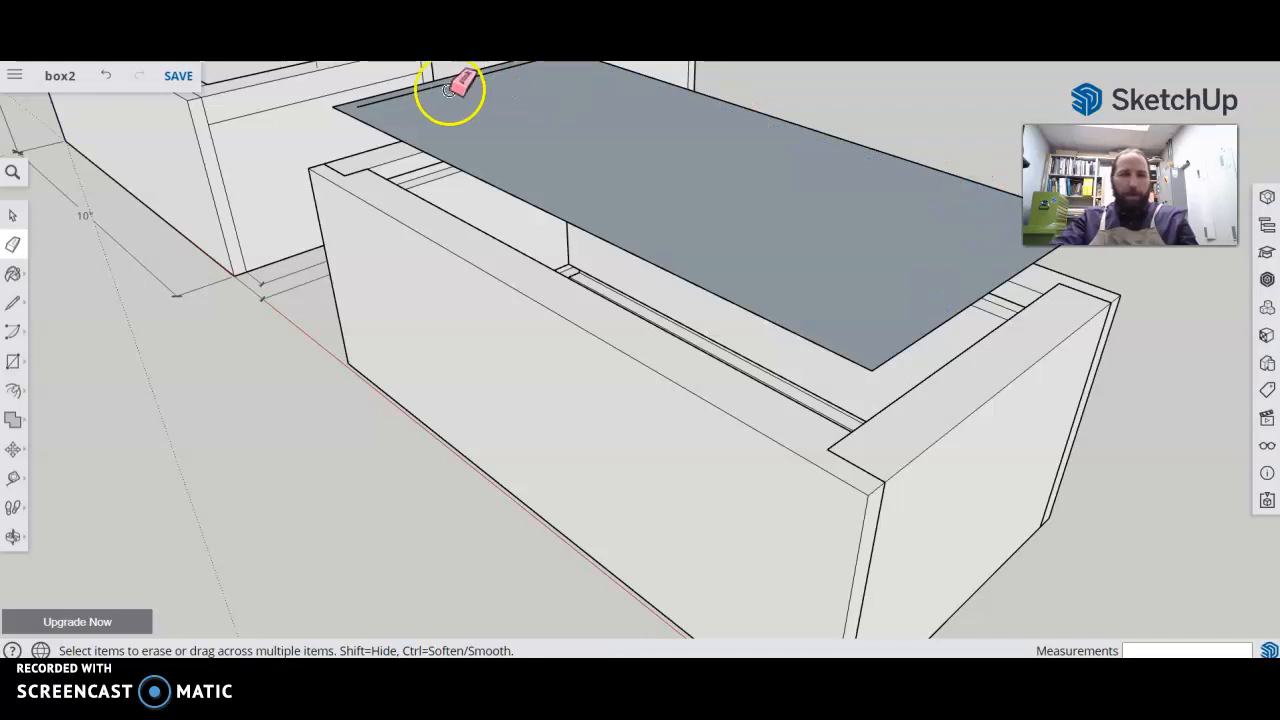
# Push/Pull the raised face by .25" to form the top panel
pyautogui.press('p')
pyautogui.click(451, 103)
pyautogui.write('.25')
pyautogui.press('Return')
pyautogui.press('space')
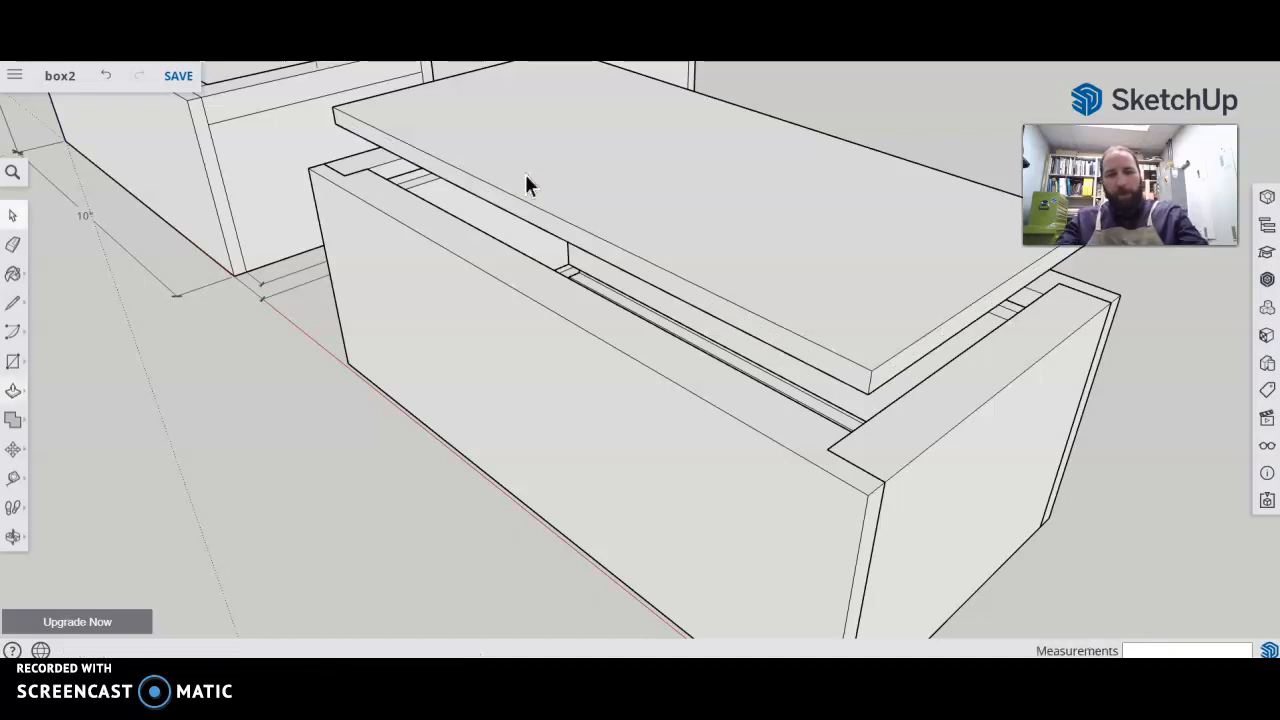
# Select the whole panel and make it a component named "top"
pyautogui.click(538, 178)
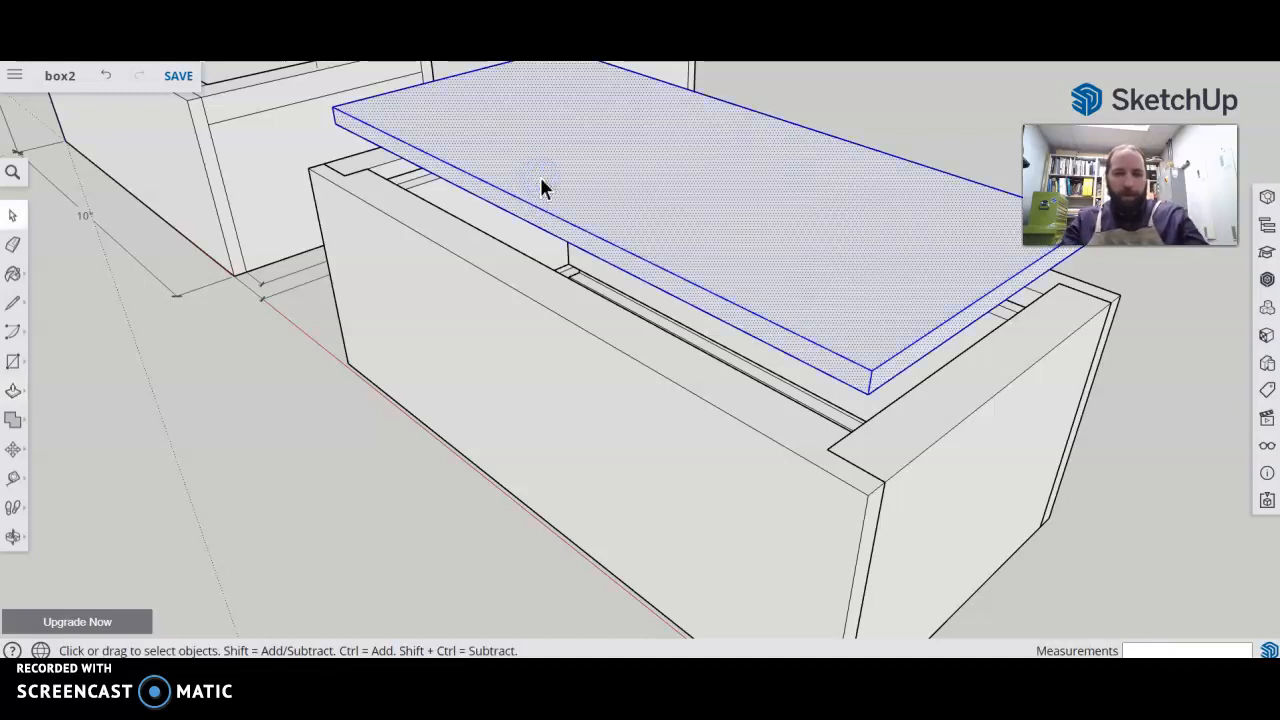
pyautogui.press('g')
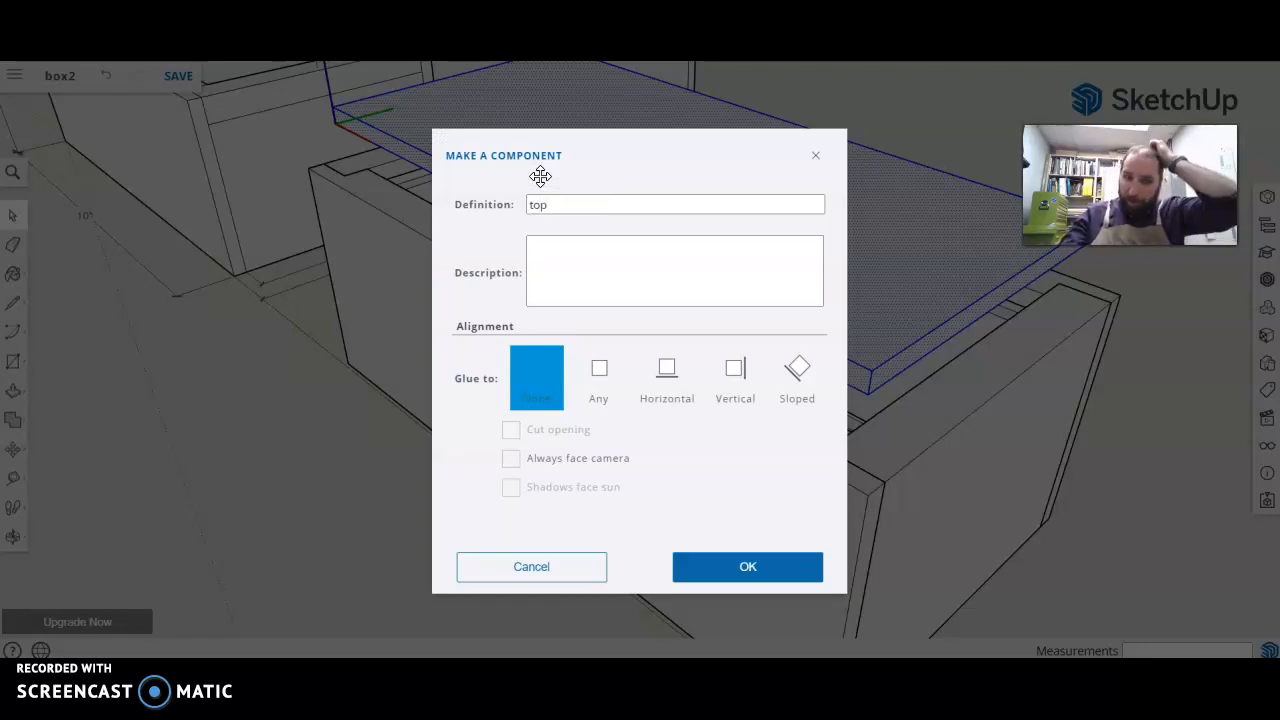
pyautogui.press('Return')
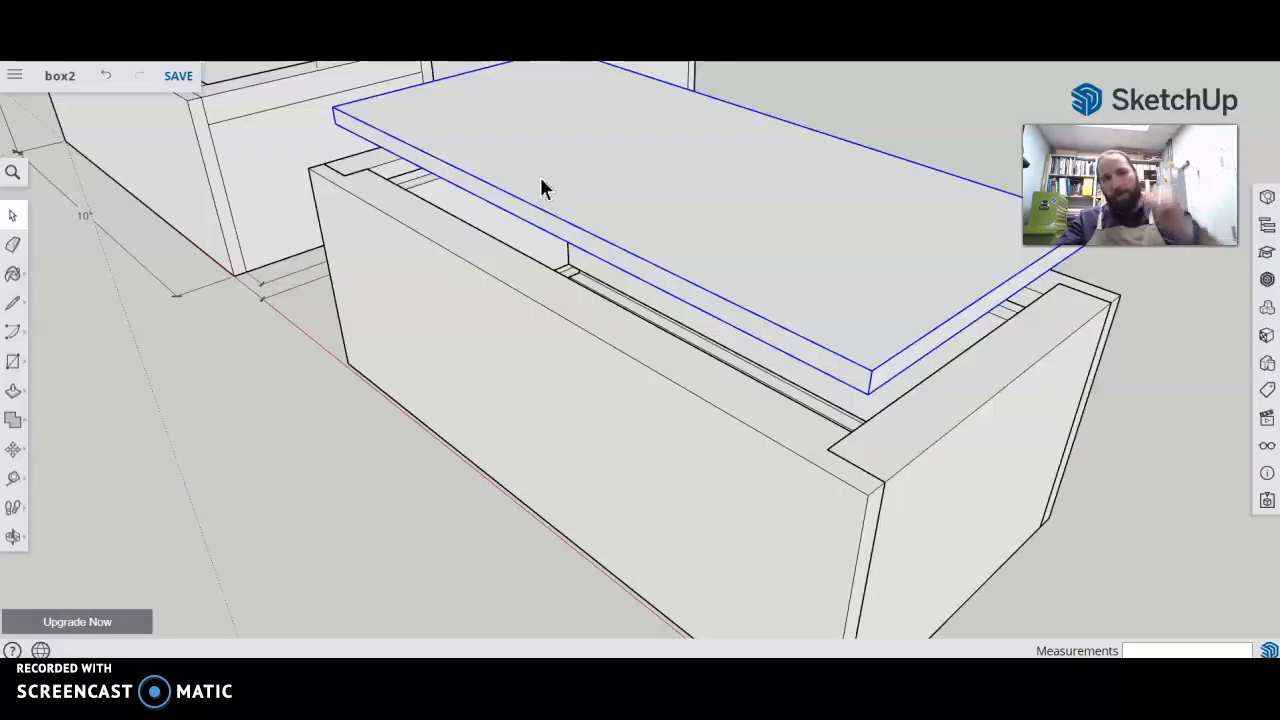
# Move the top panel 15/16" down so it sits flush with the upper faces of the box boards
pyautogui.click(670, 278)
pyautogui.scroll(-5, 780, 366)
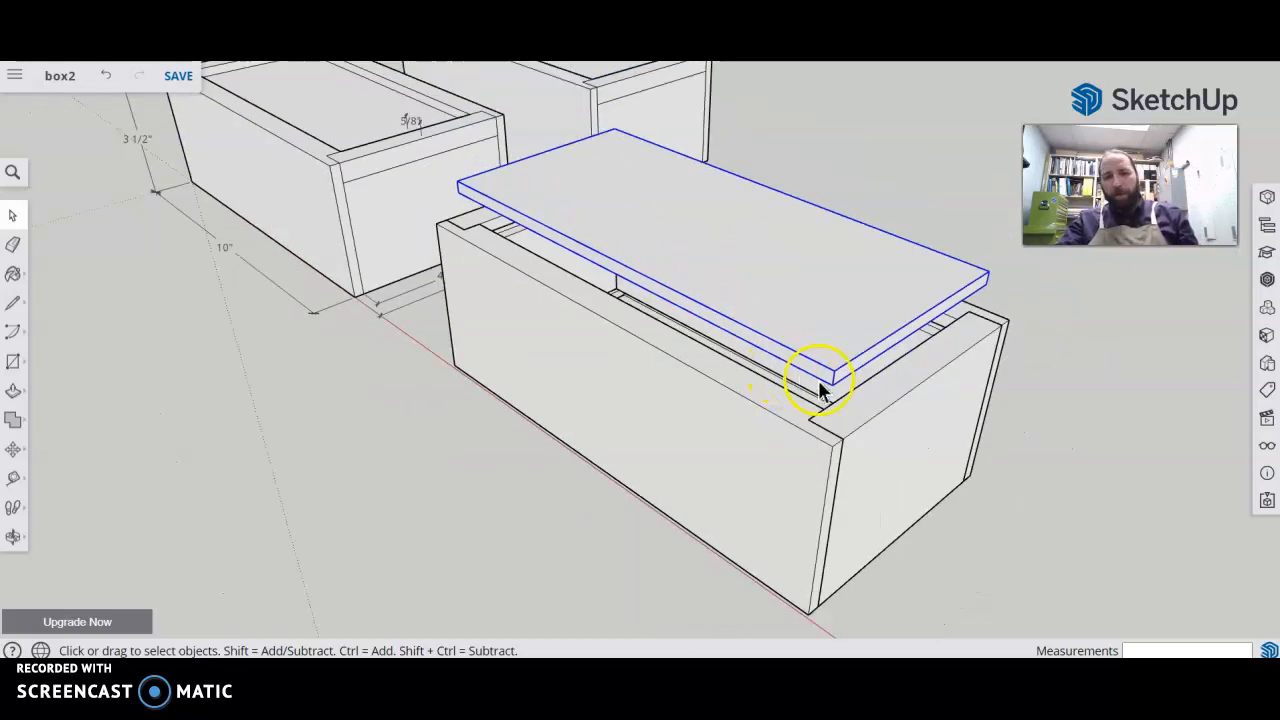
pyautogui.press('m')
pyautogui.click(834, 366)
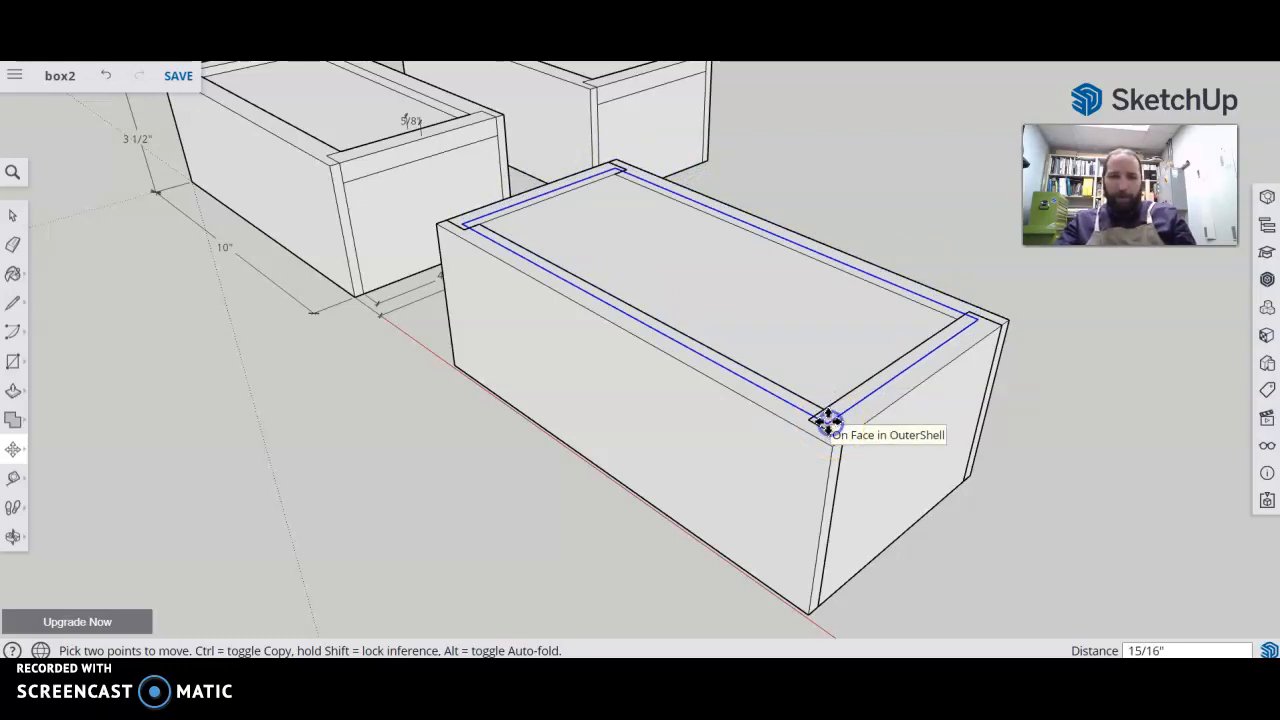
# Lower the top panel .25" along the blue axis into the grooves of the boards
pyautogui.click(808, 306)
pyautogui.click(804, 302)
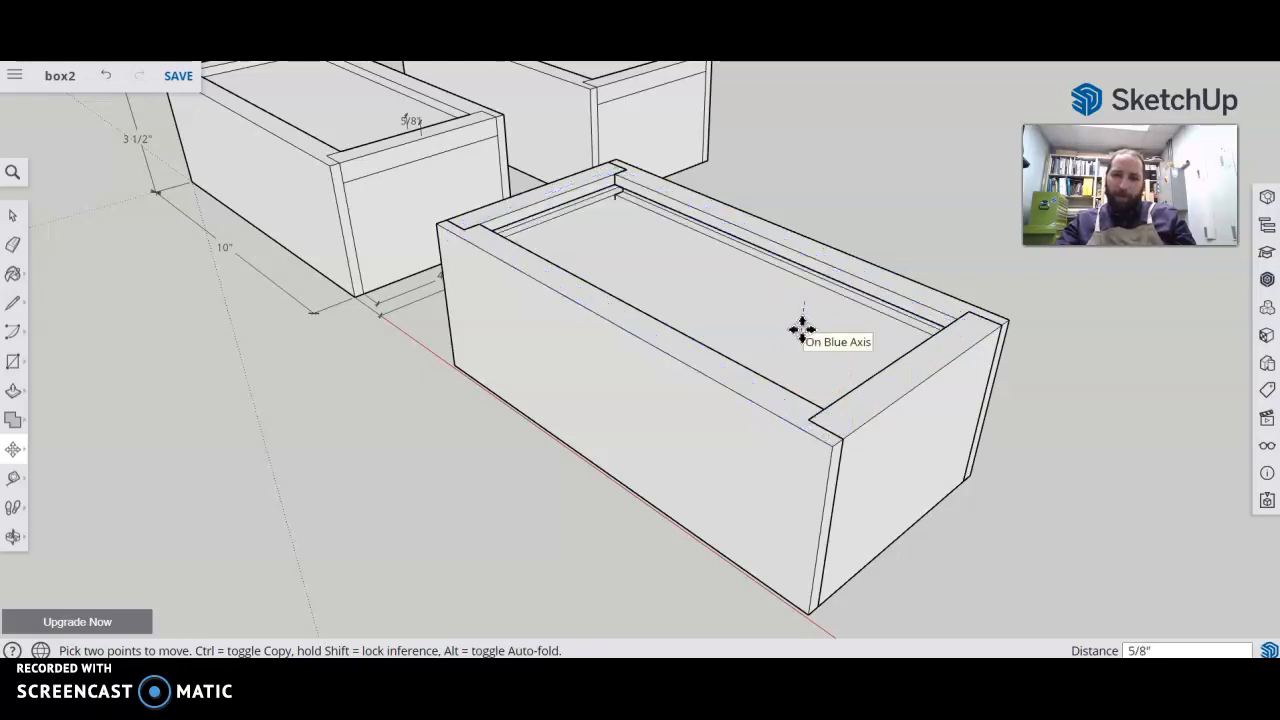
pyautogui.write('.25')
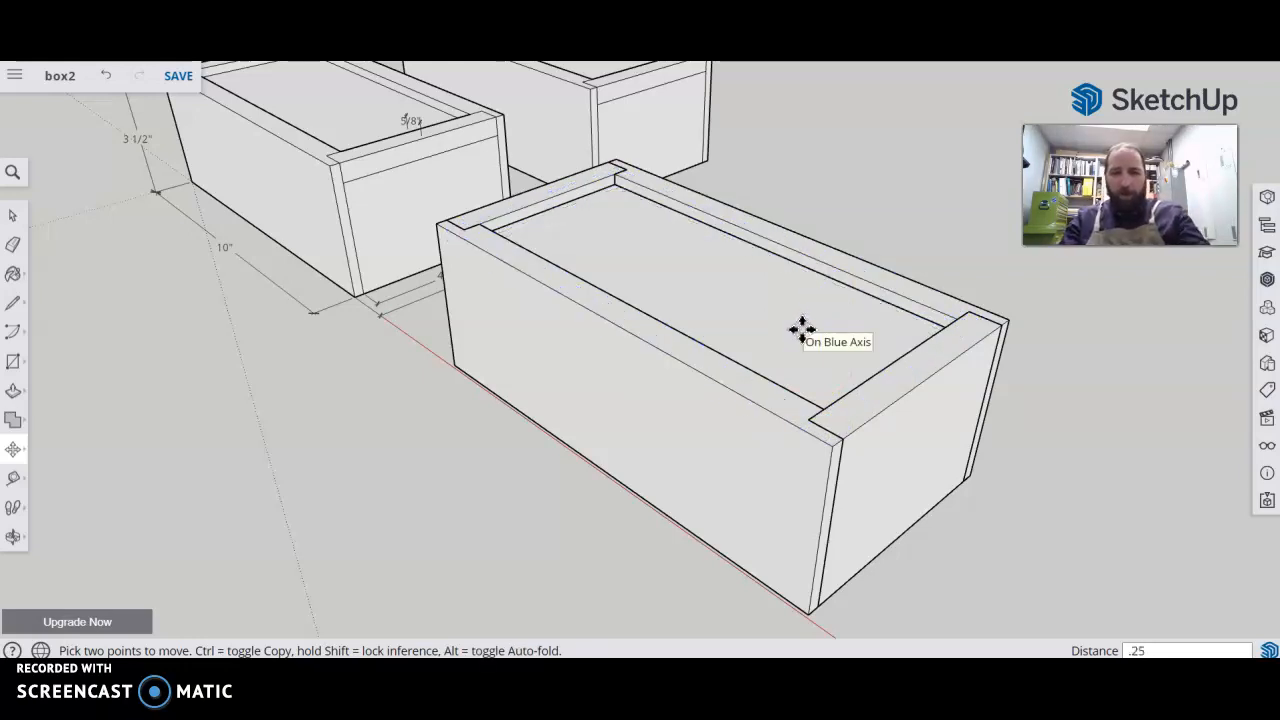
pyautogui.press('Return')
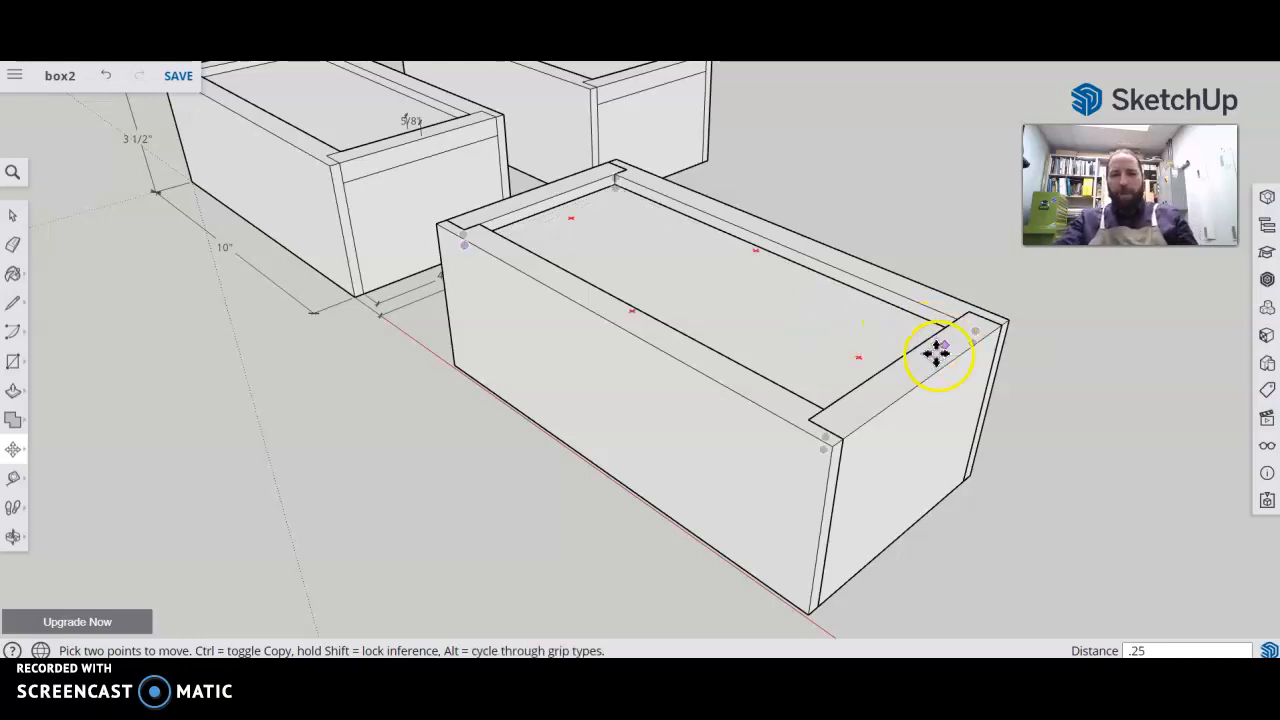
# Apply the X-ray style from the default styles to the model so the panel and grooves show through the boards
pyautogui.click(1265, 368)
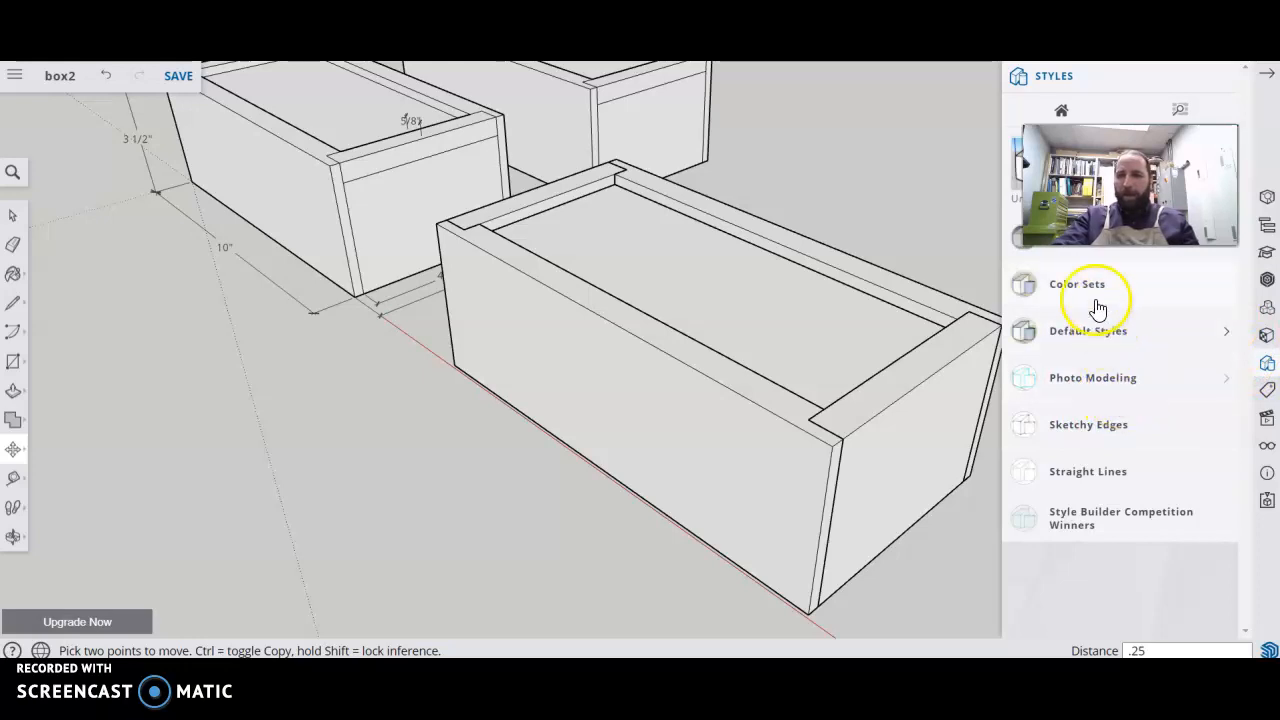
pyautogui.click(1090, 331)
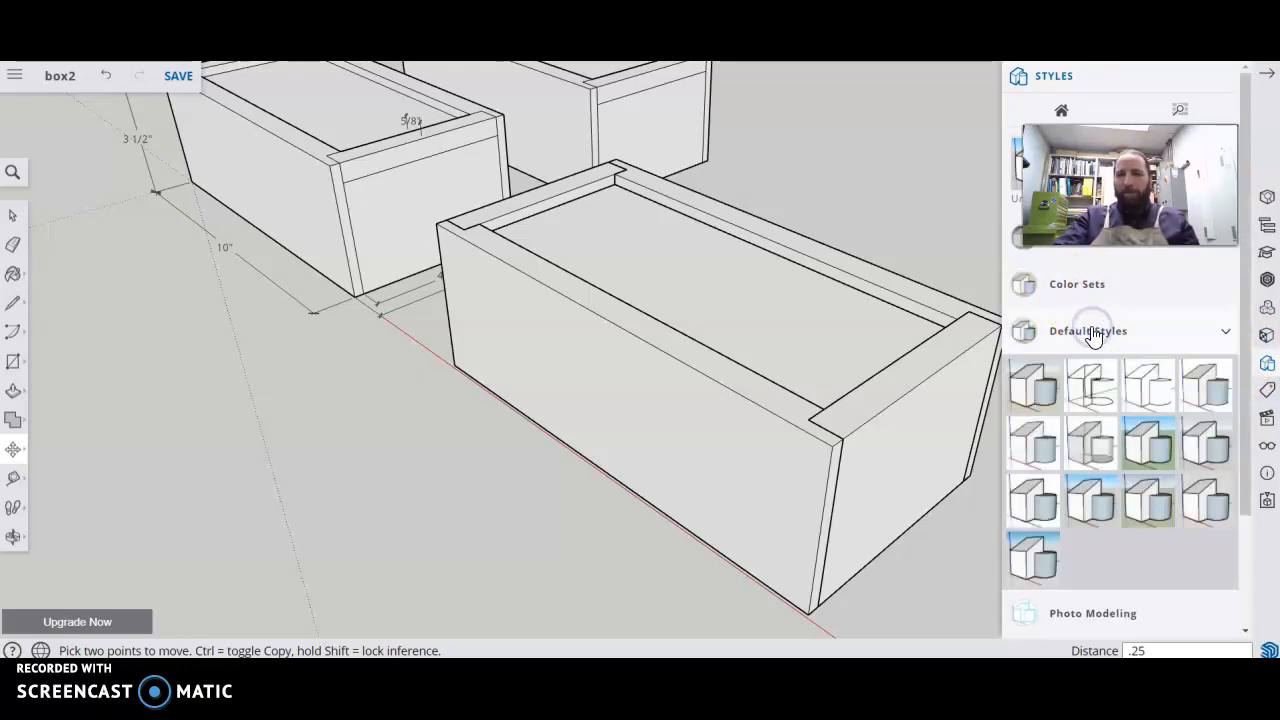
pyautogui.click(1098, 450)
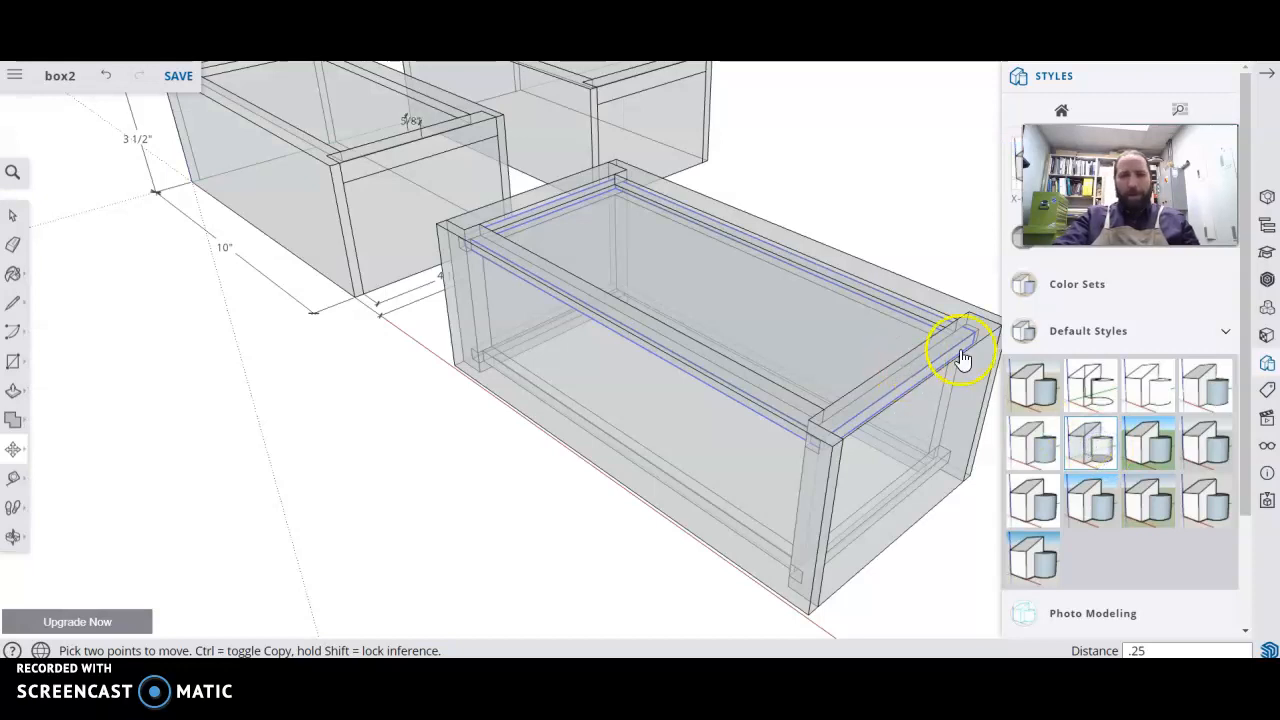
pyautogui.scroll(2, 912, 562)
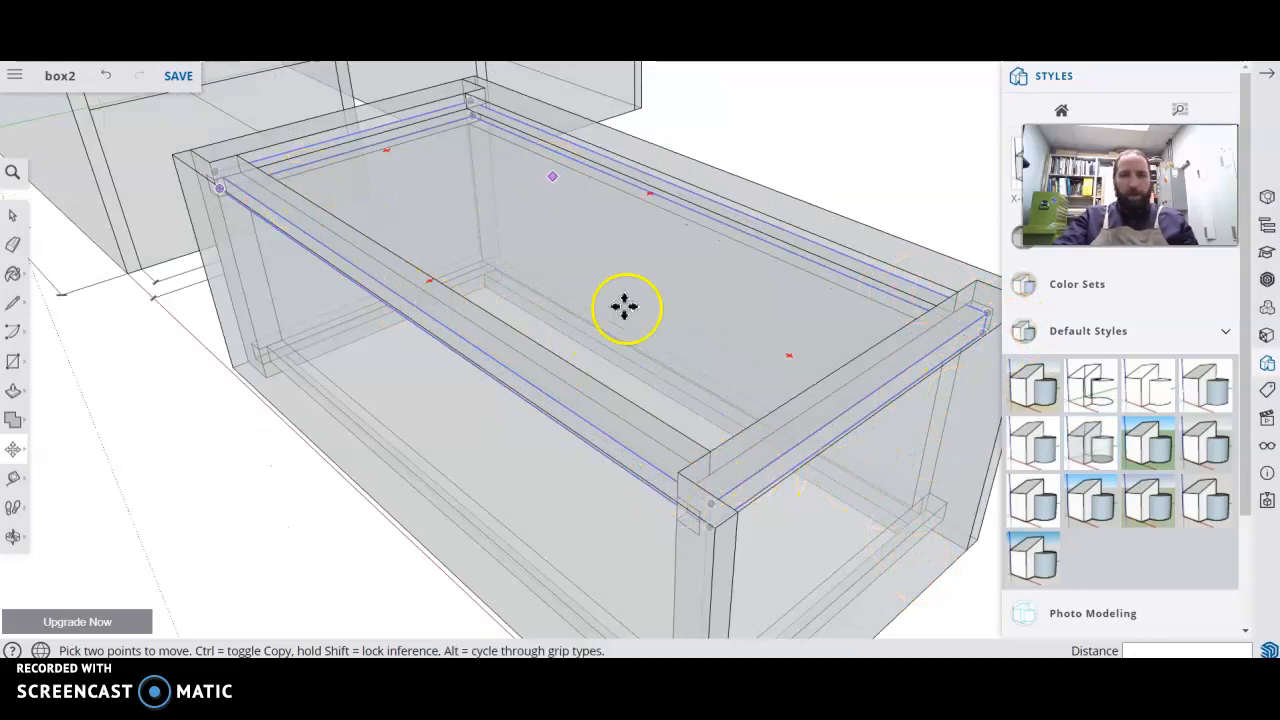
# Copy the top panel 2 3/4" straight down into the lower grooves as the box bottom
pyautogui.moveTo(577, 504); pyautogui.dragTo(746, 514, button='middle')
pyautogui.press('m')
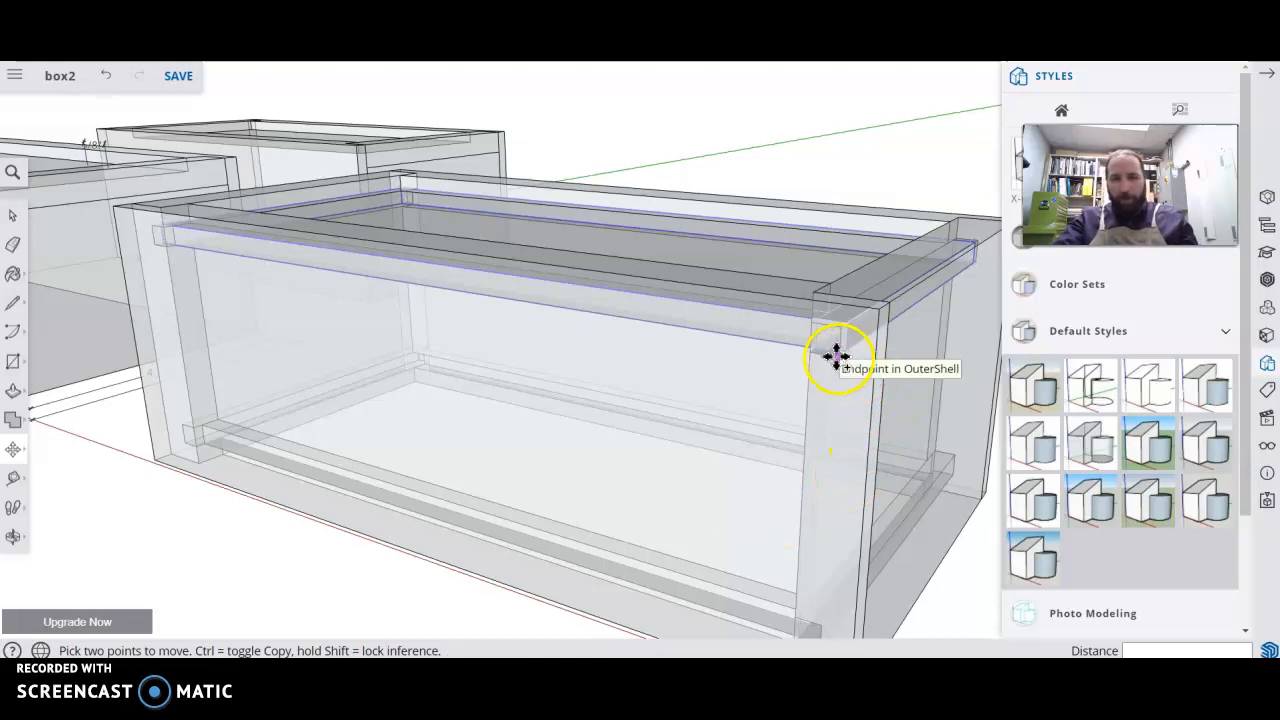
pyautogui.press('ctrl')
pyautogui.click(920, 297)
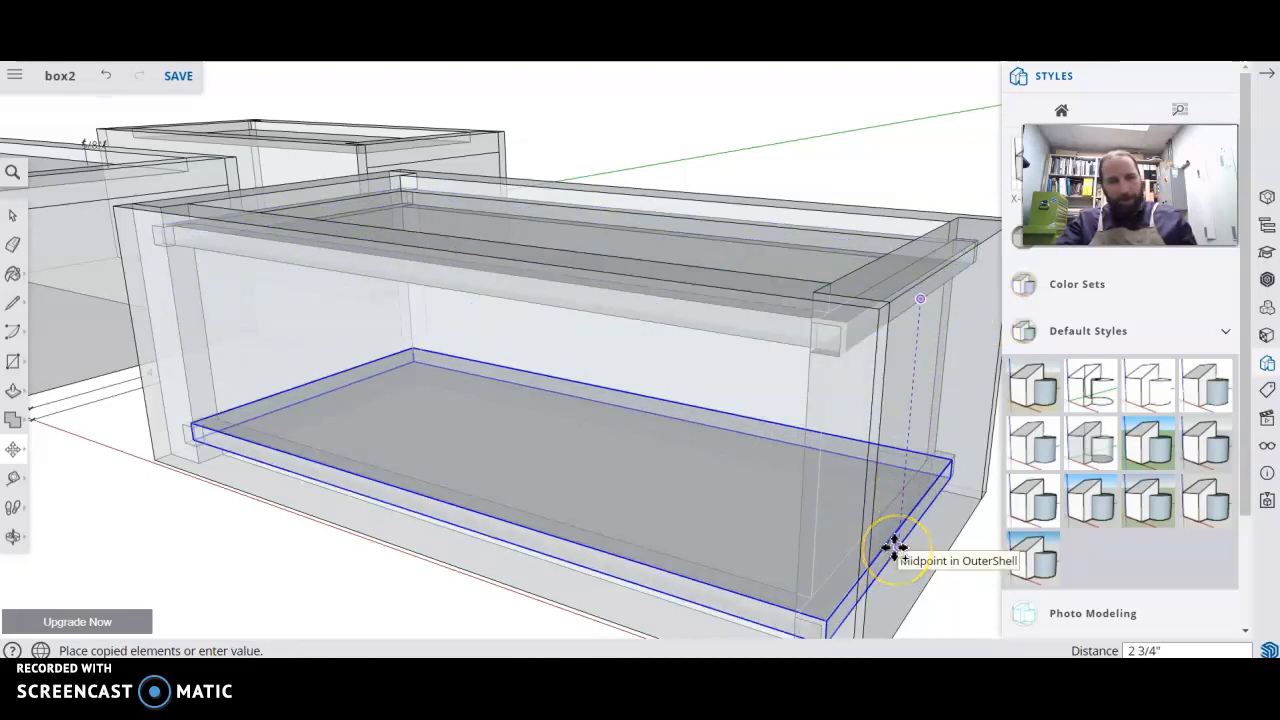
pyautogui.click(891, 555)
pyautogui.moveTo(894, 560); pyautogui.dragTo(771, 466, button='middle')
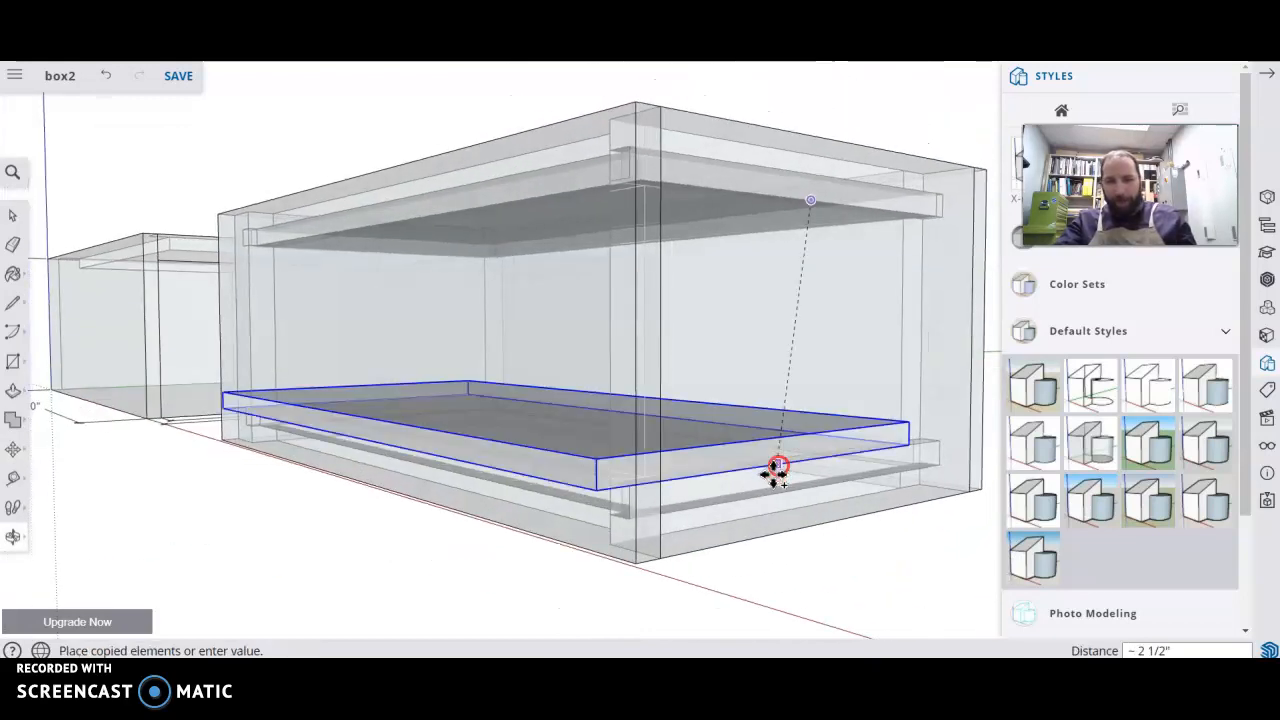
pyautogui.click(815, 487)
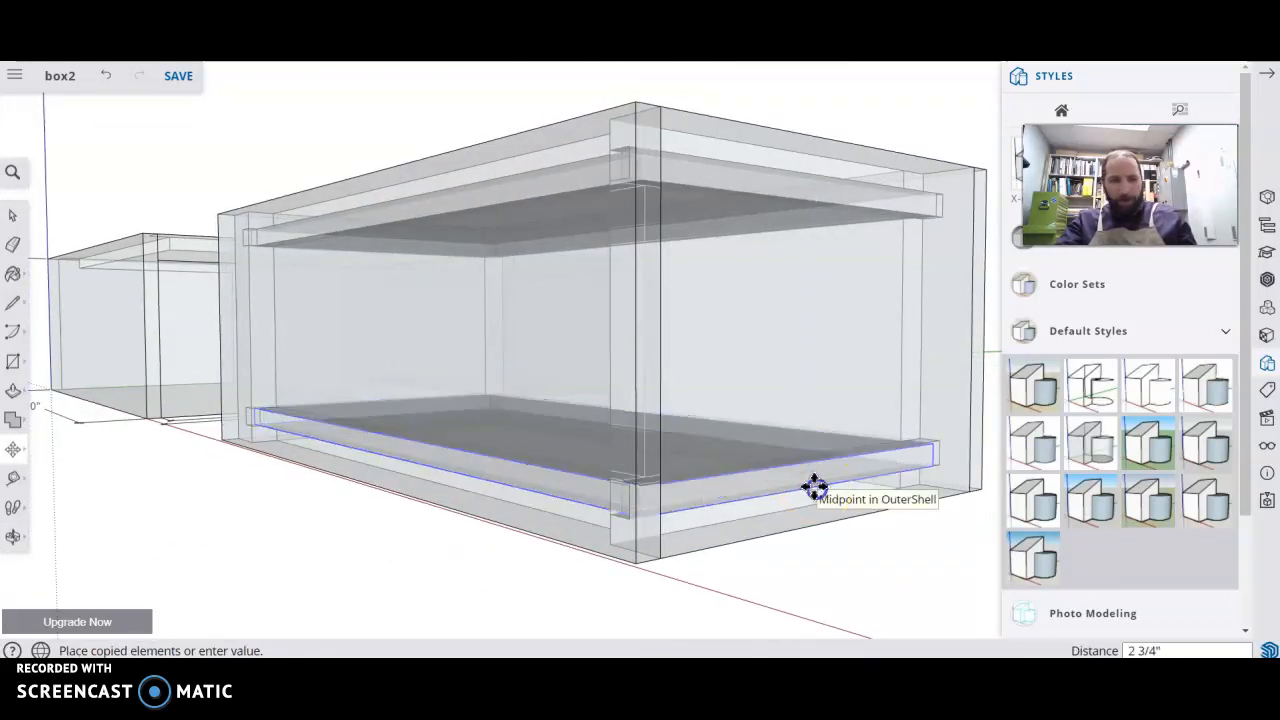
# Switch the model back from X-ray to the opaque Urban Planning default style
pyautogui.moveTo(637, 375); pyautogui.dragTo(1123, 520, button='middle')
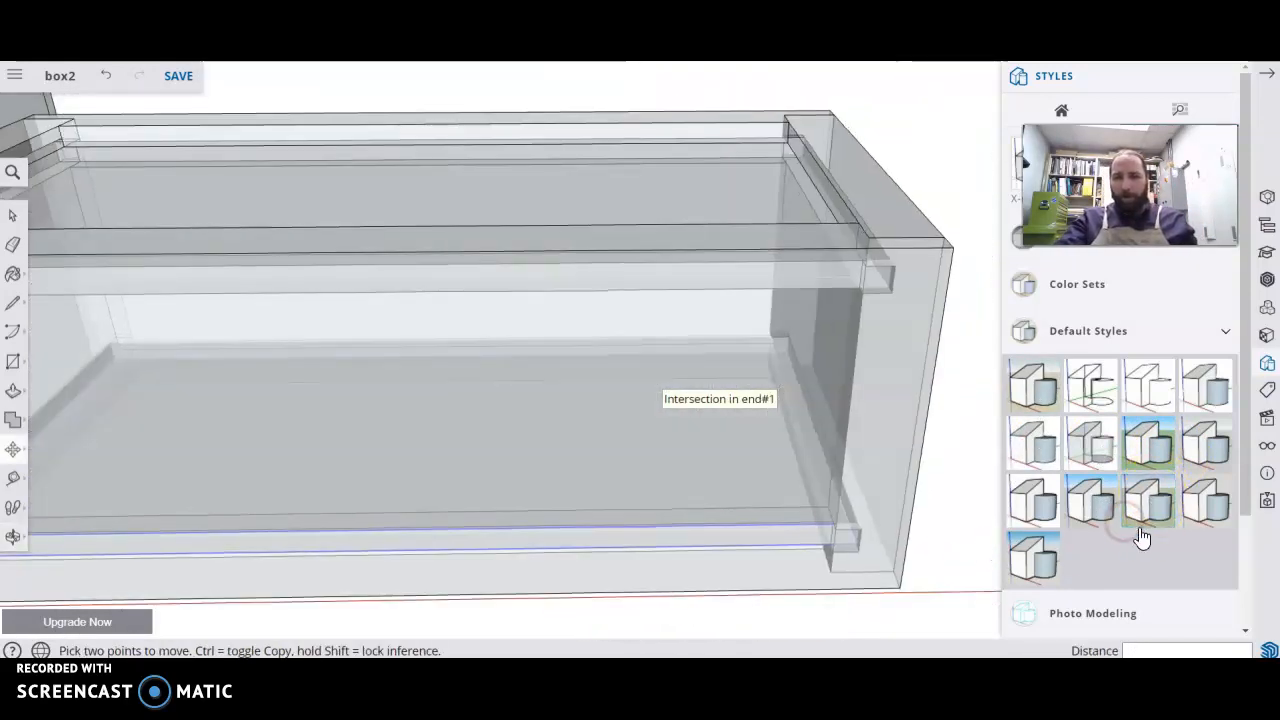
pyautogui.click(1097, 517)
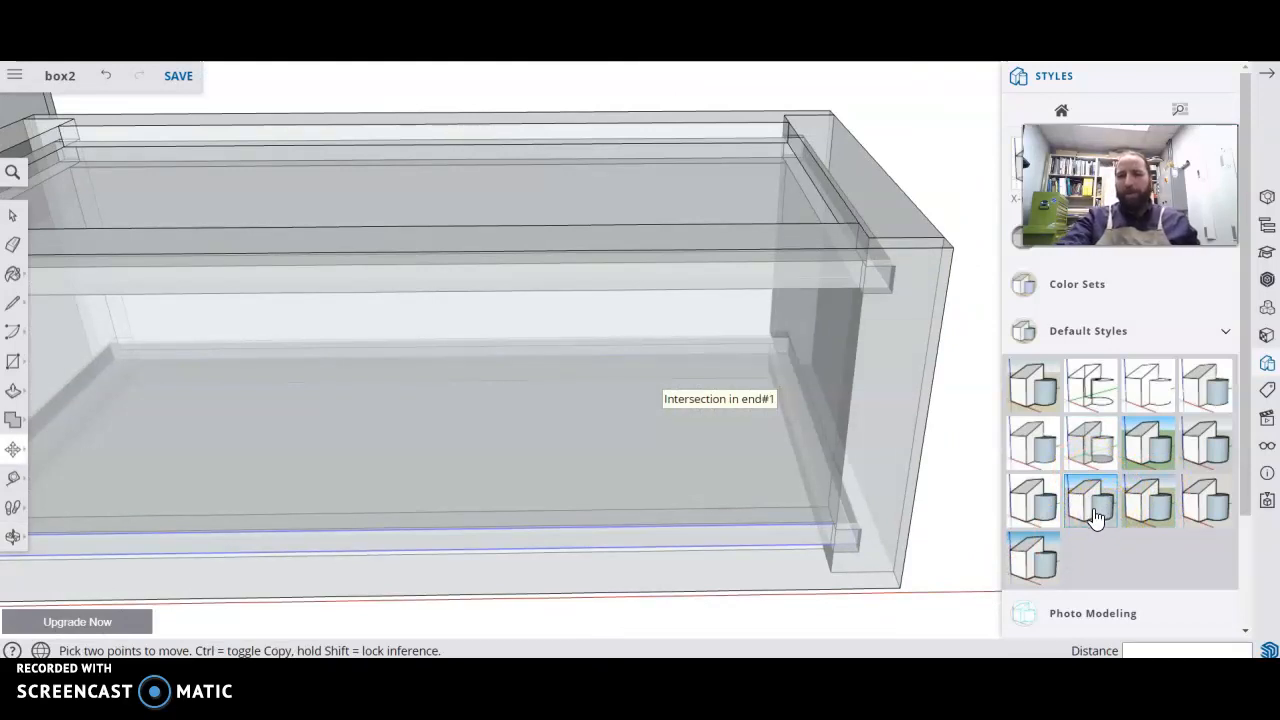
pyautogui.scroll(-5, 640, 370)
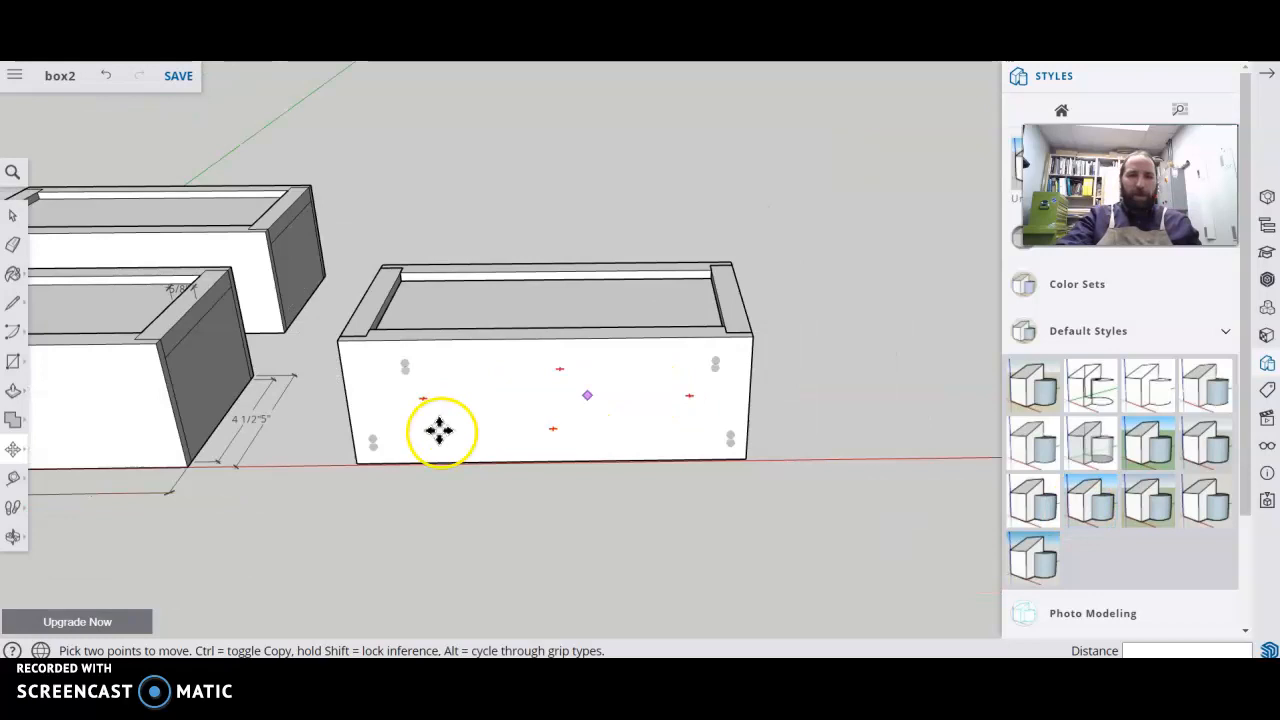
# Move the front box's near end board about 1 11/16" outward along the red axis, away from the sides
pyautogui.moveTo(648, 515); pyautogui.dragTo(1145, 517, button='middle')
pyautogui.click(783, 480)
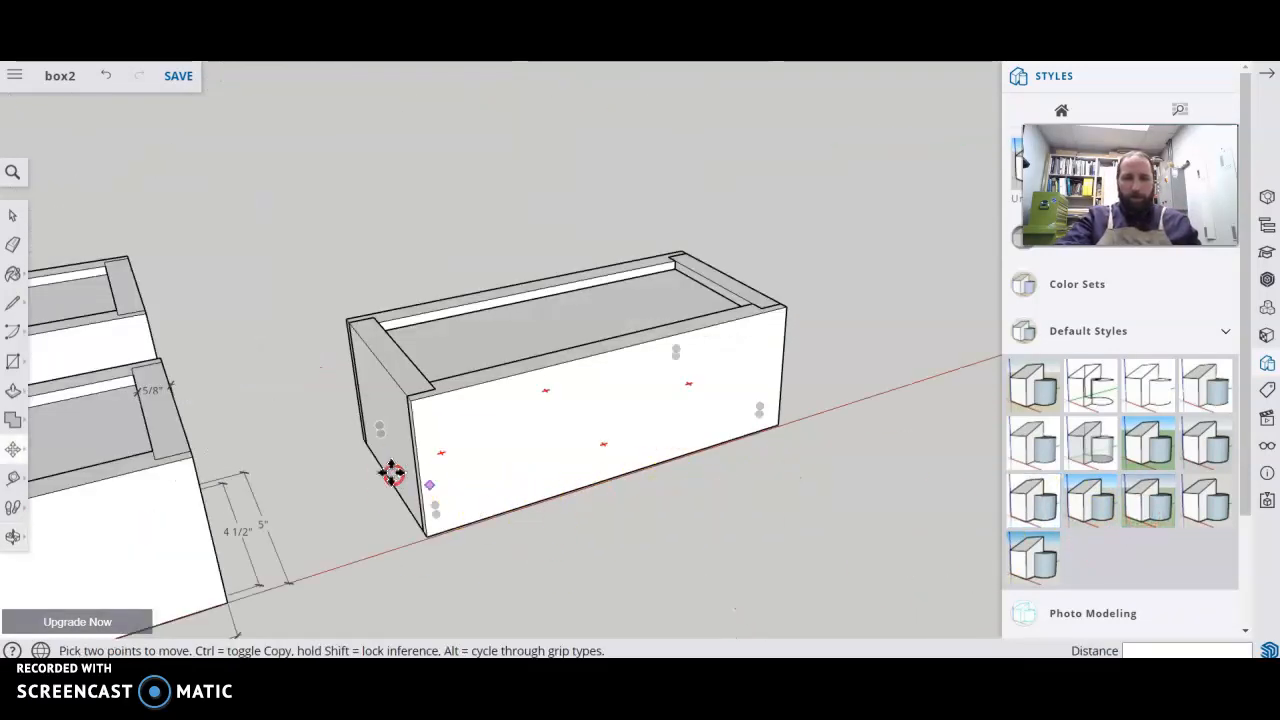
pyautogui.moveTo(866, 471); pyautogui.dragTo(237, 371, button='middle')
pyautogui.moveTo(931, 354); pyautogui.dragTo(1022, 485, button='middle')
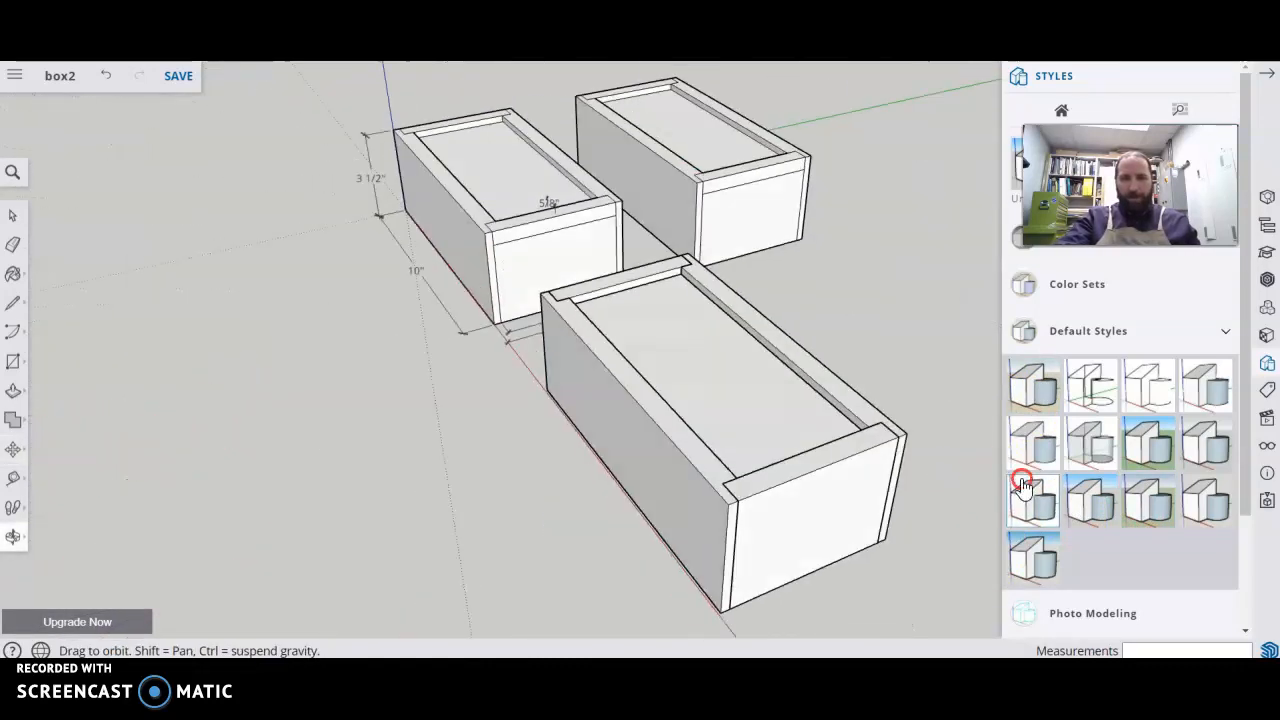
pyautogui.moveTo(786, 562); pyautogui.dragTo(833, 500, button='middle')
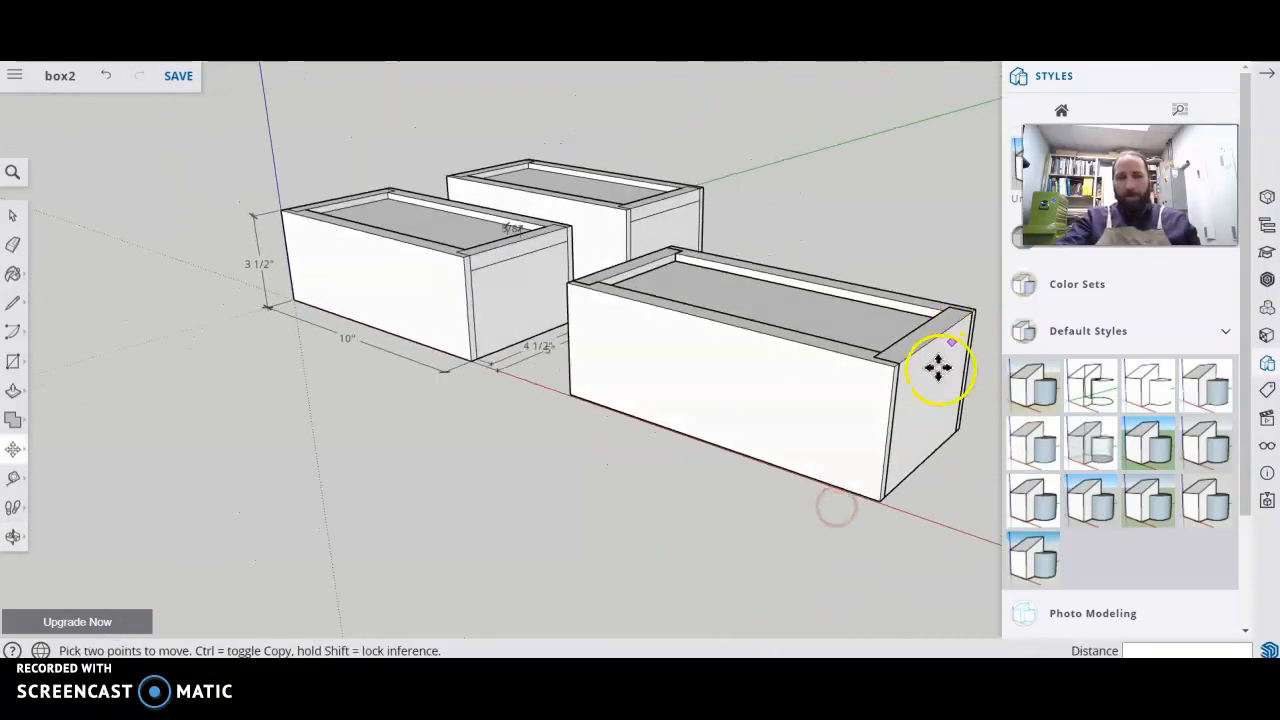
pyautogui.press('space')
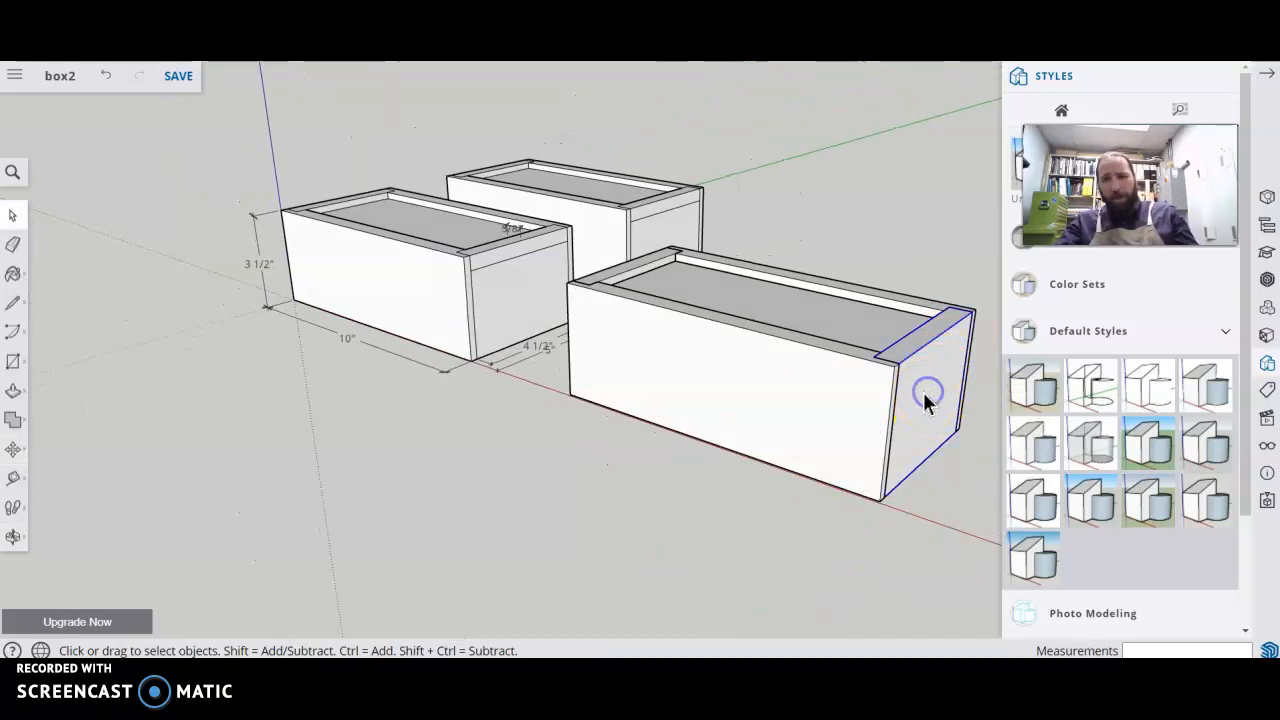
pyautogui.press('m')
pyautogui.moveTo(920, 381); pyautogui.dragTo(987, 411)
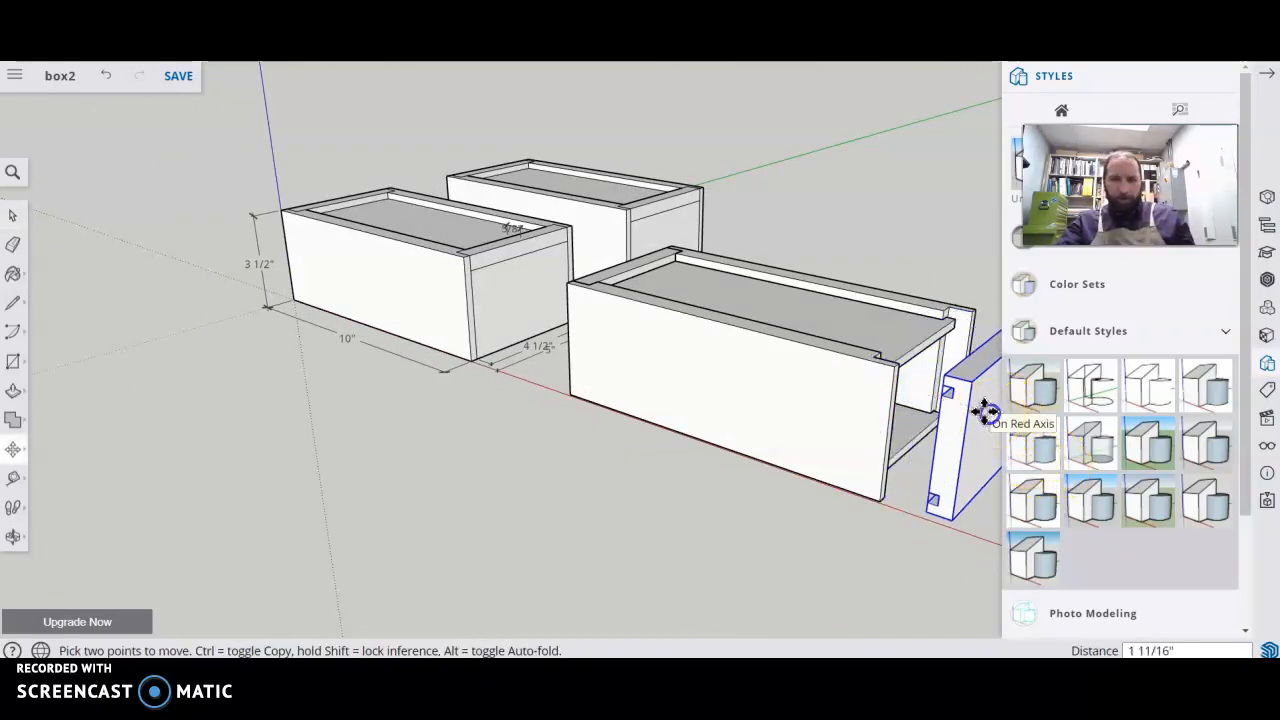
# Move the front box's long side board 1" outward along the green axis
pyautogui.scroll(-3, 855, 372)
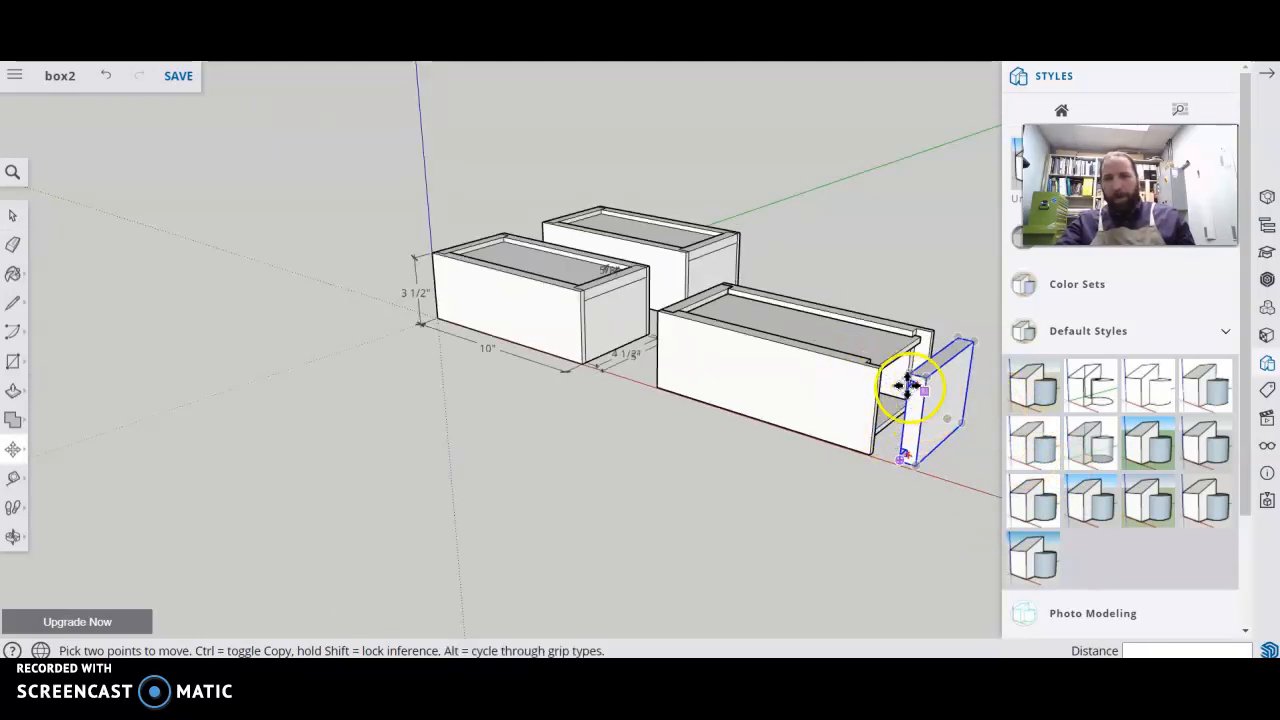
pyautogui.moveTo(891, 357); pyautogui.dragTo(794, 412, button='middle')
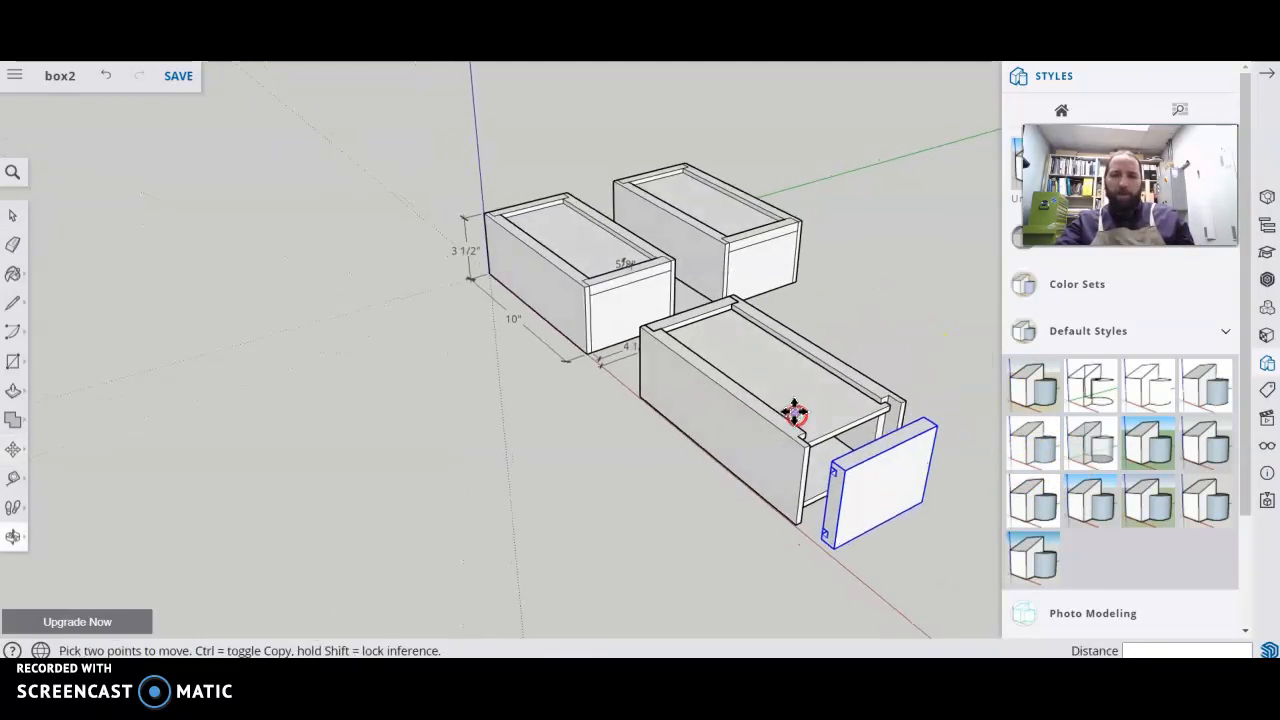
pyautogui.press('space')
pyautogui.click(742, 428)
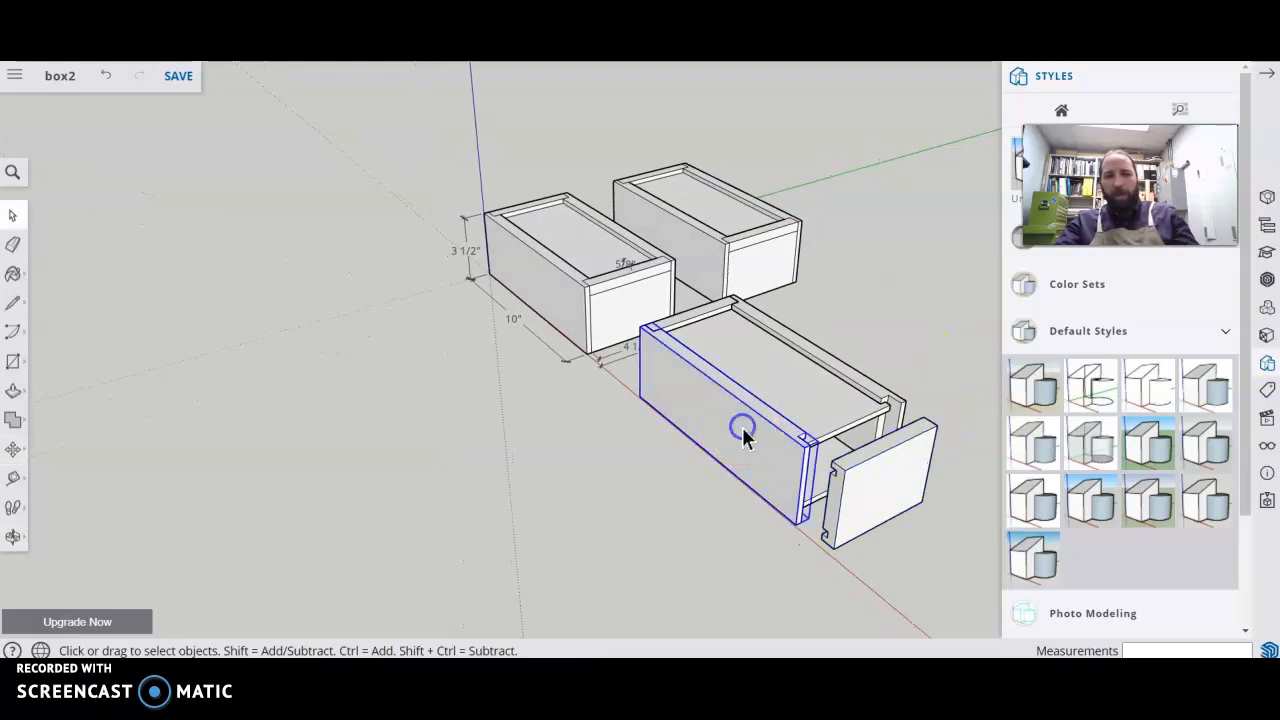
pyautogui.press('m')
pyautogui.click(737, 424)
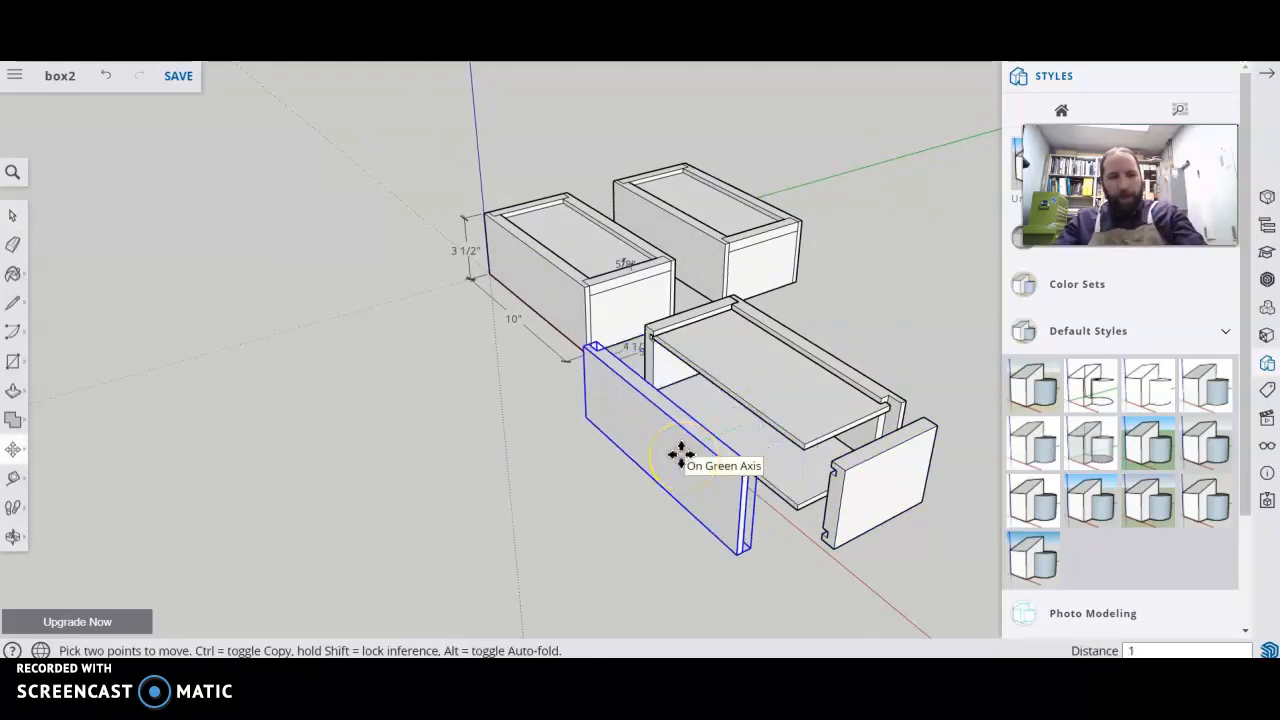
pyautogui.click(683, 451)
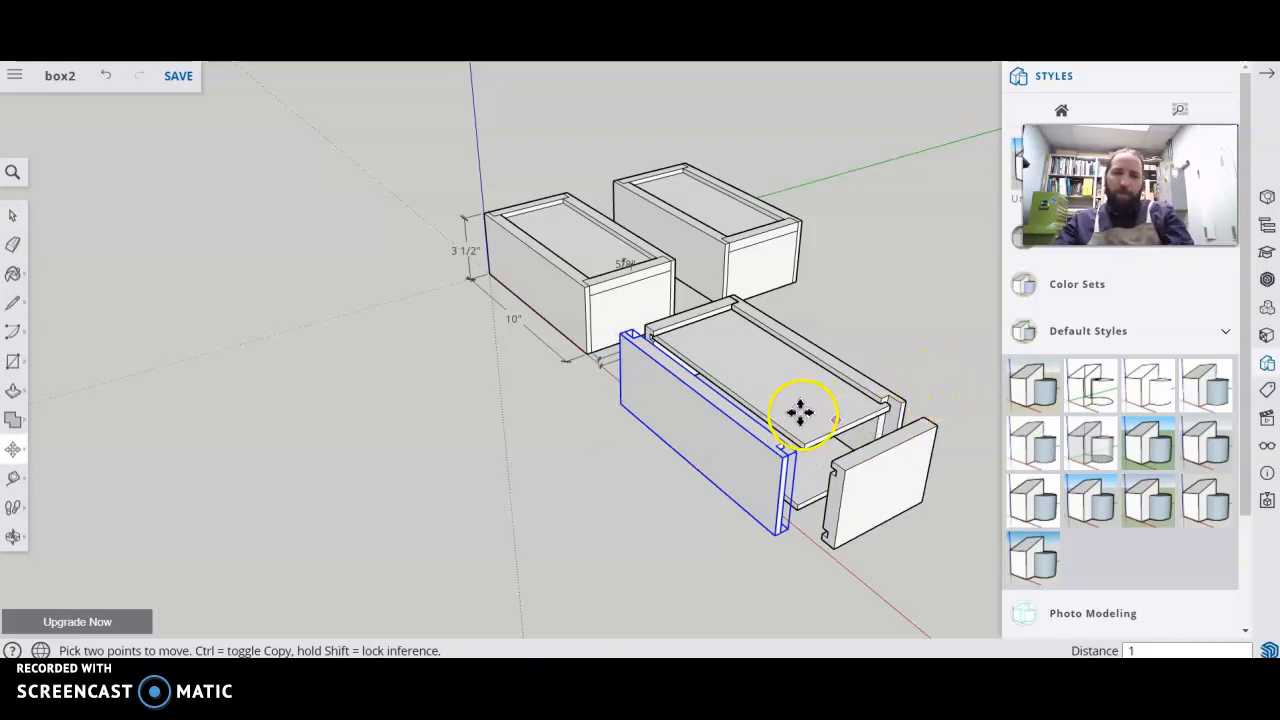
pyautogui.scroll(3, 830, 435)
pyautogui.moveTo(852, 457); pyautogui.dragTo(872, 514, button='middle')
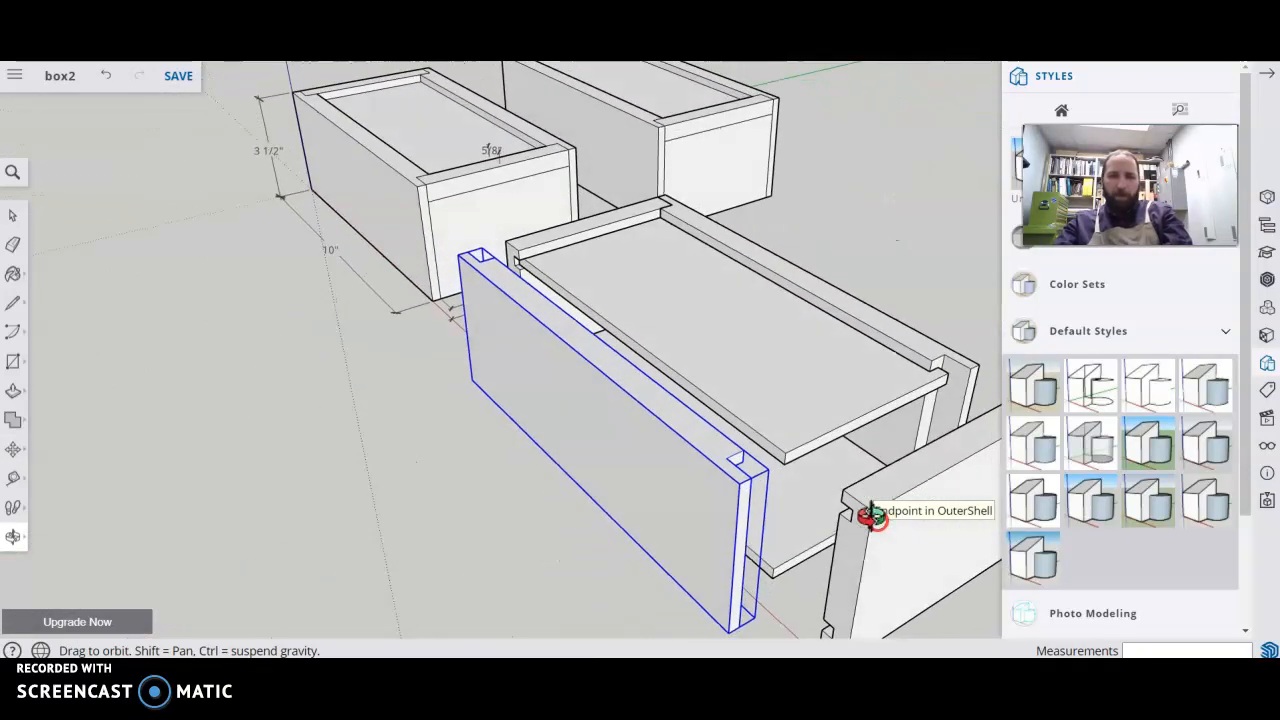
pyautogui.press('m')
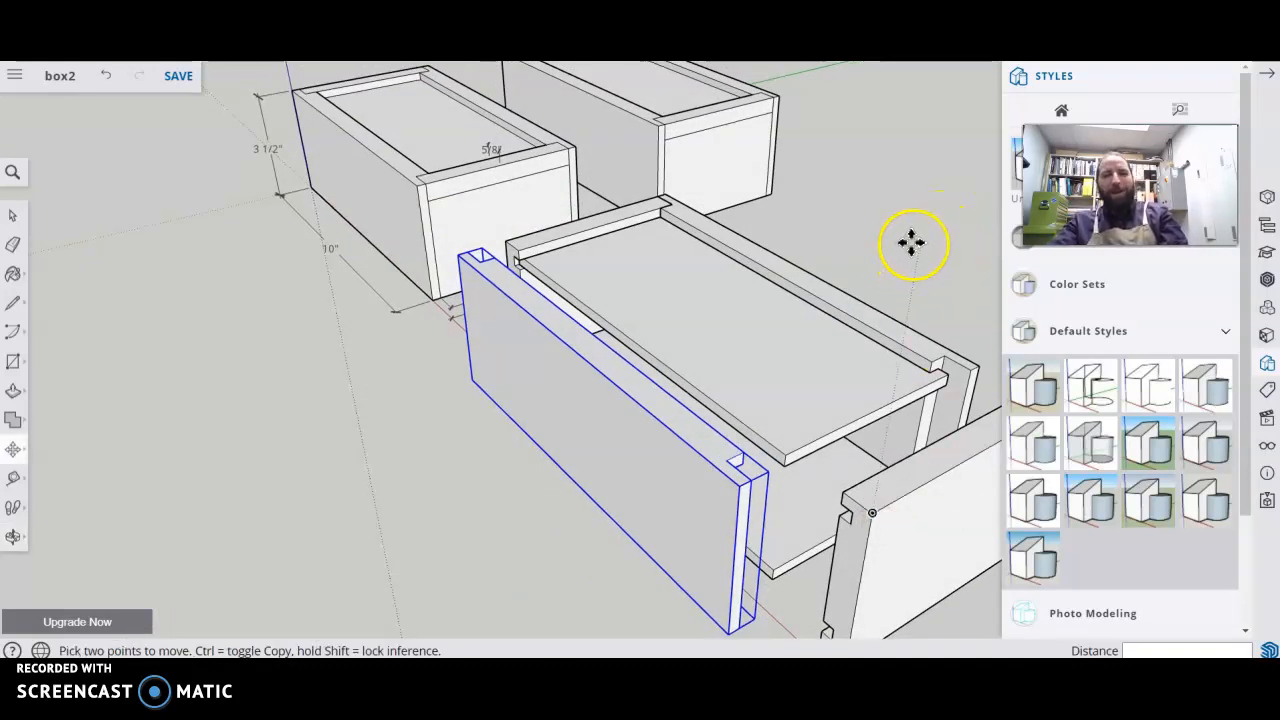
pyautogui.scroll(-1, 911, 242)
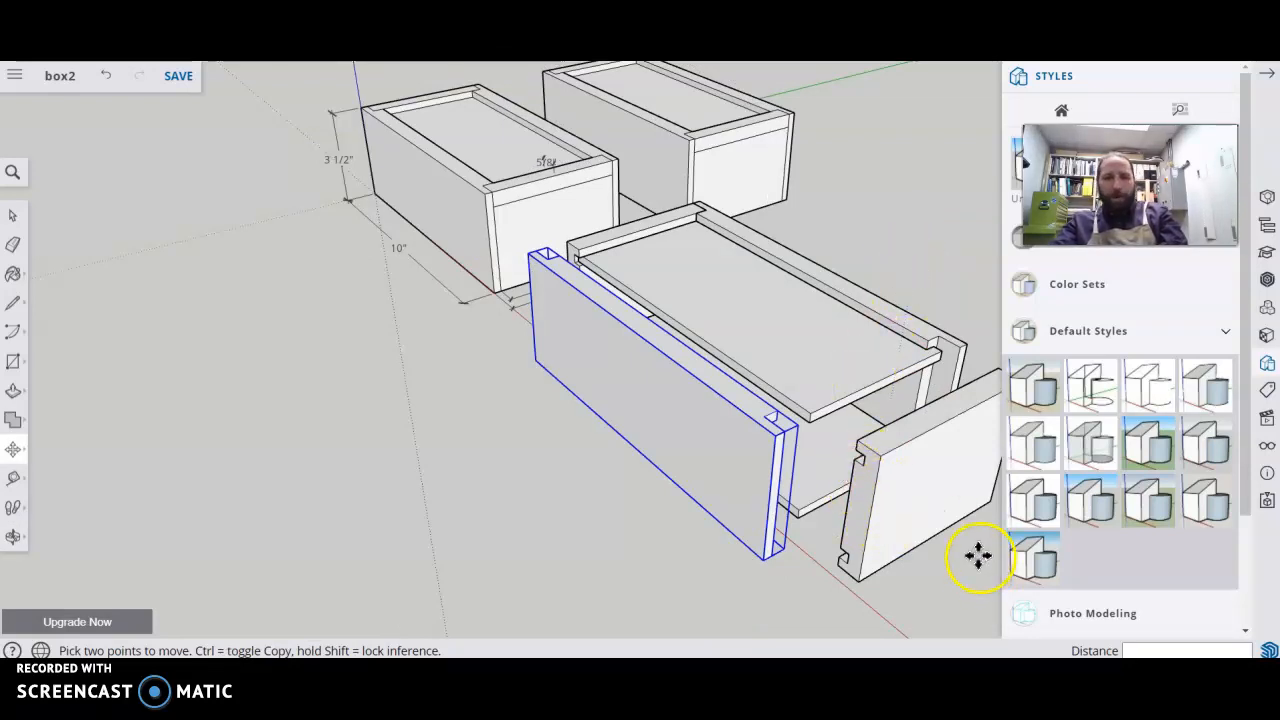
# Show the model's components and place an instance of the "handle" component on the open ground beside the boxes
pyautogui.click(1266, 255)
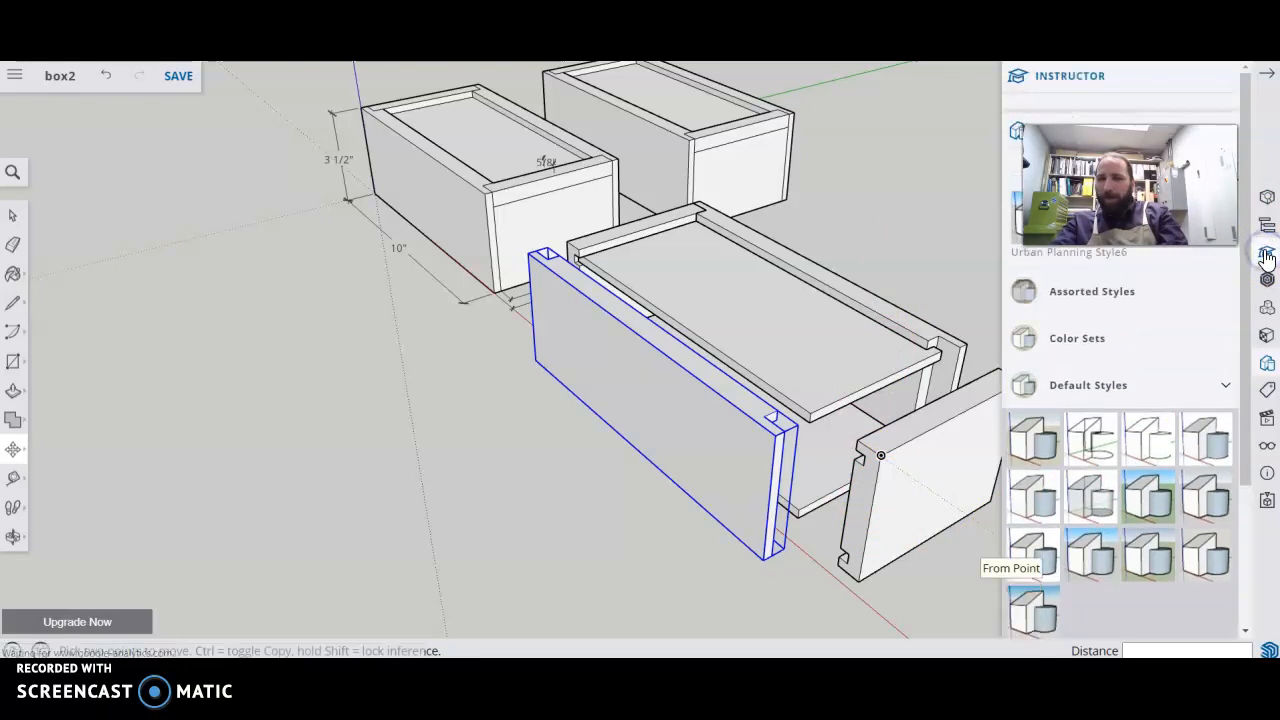
pyautogui.click(1224, 80)
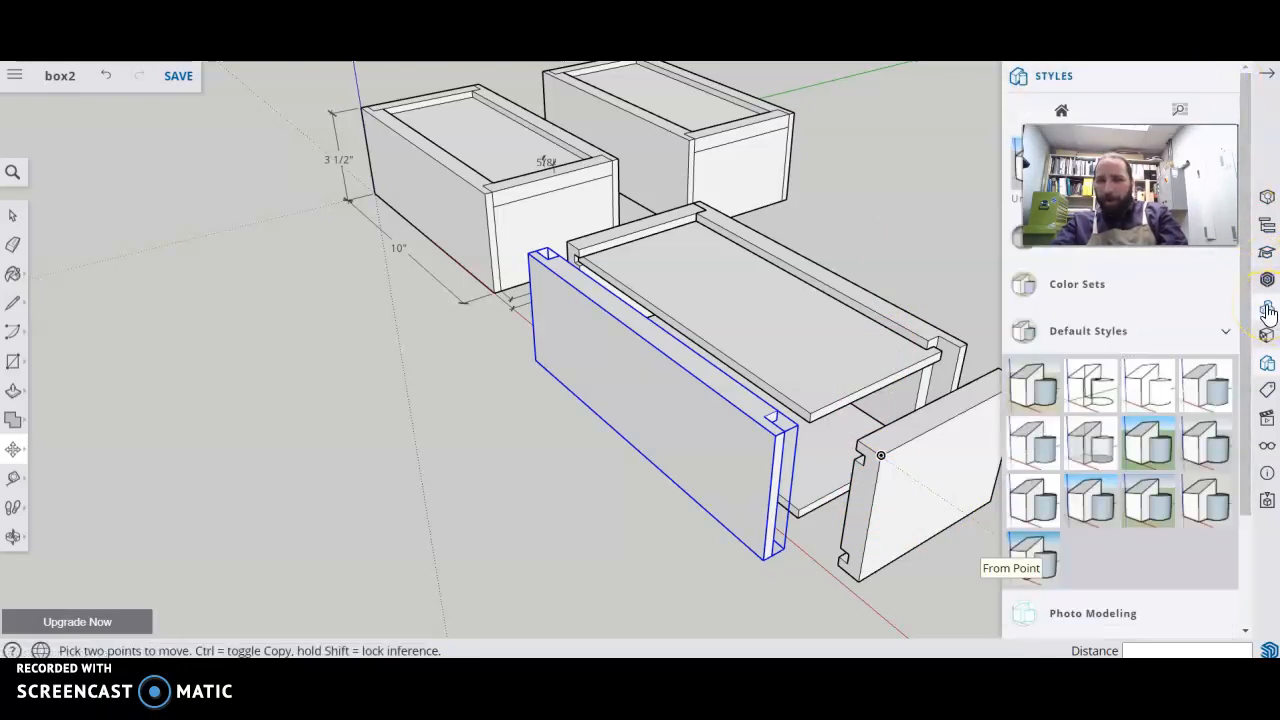
pyautogui.click(1267, 337)
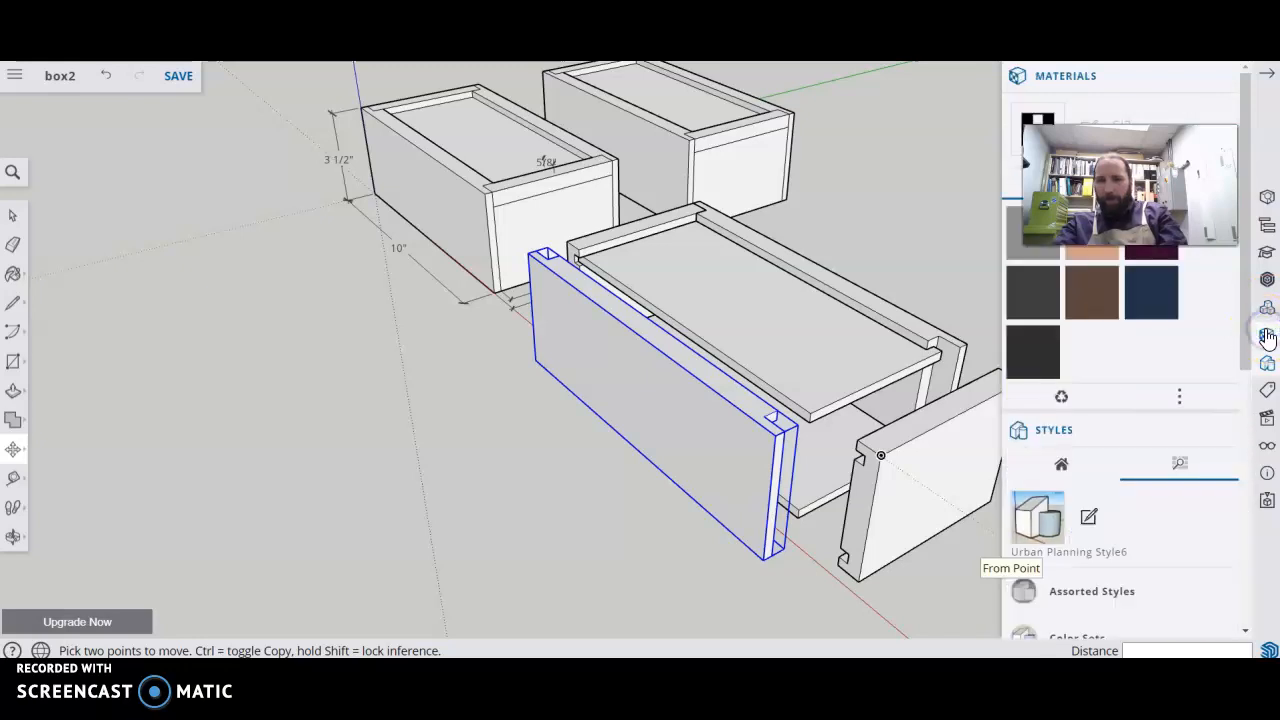
pyautogui.click(1267, 310)
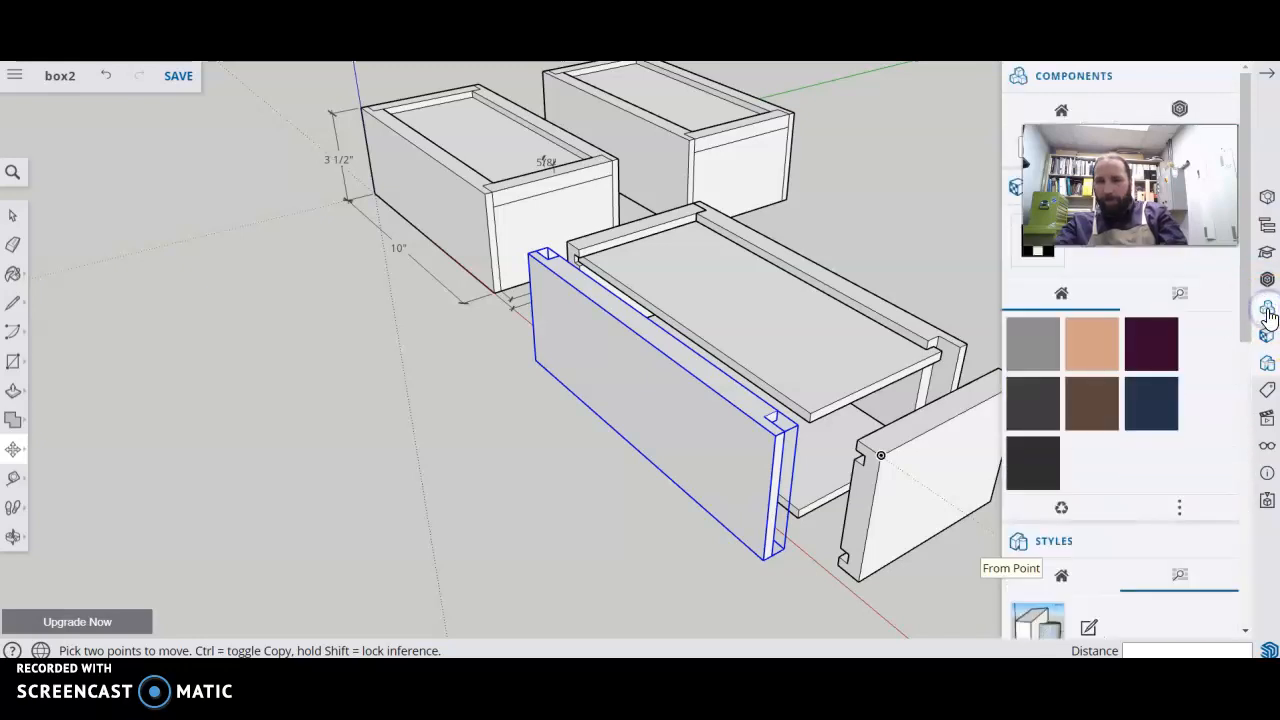
pyautogui.click(1116, 88)
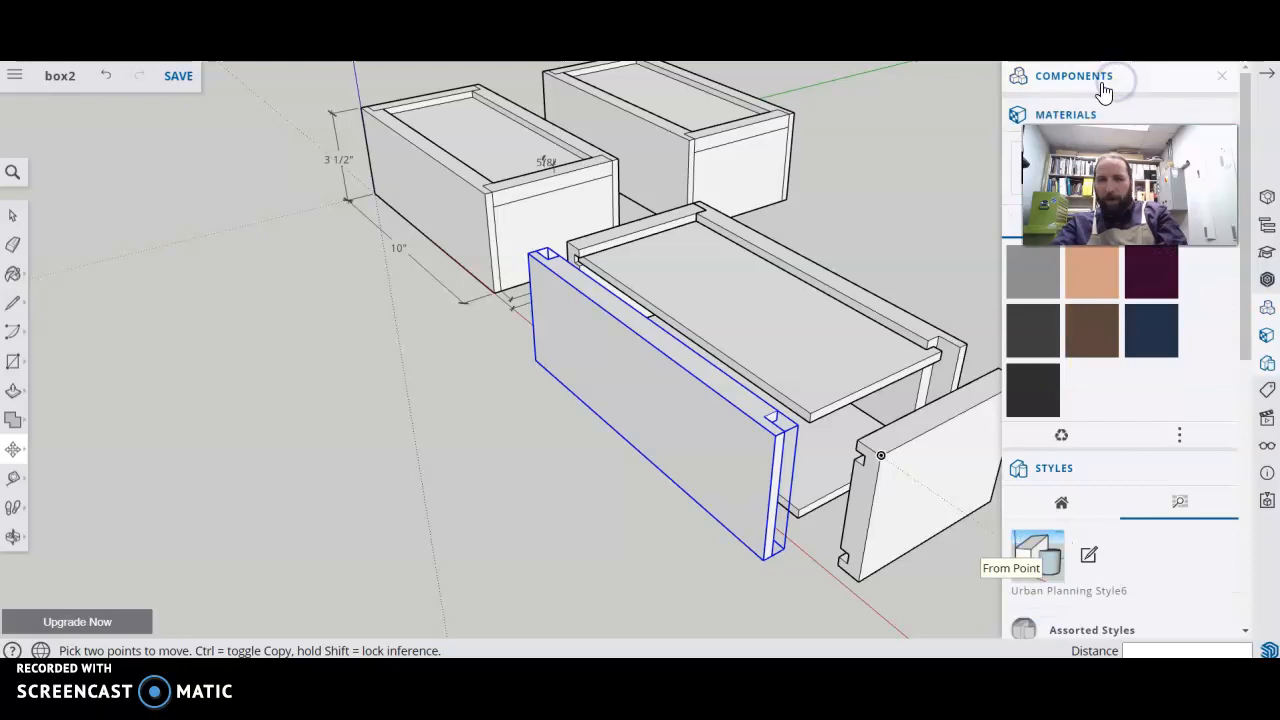
pyautogui.click(1103, 82)
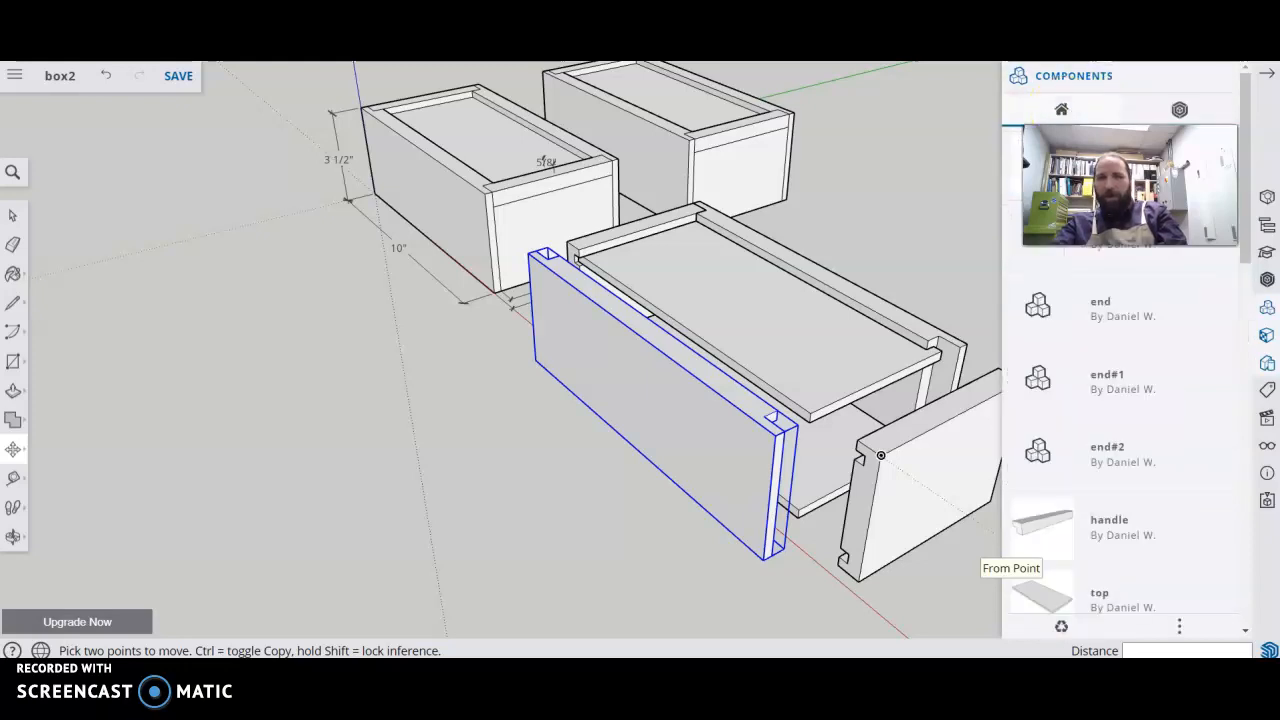
pyautogui.click(1120, 524)
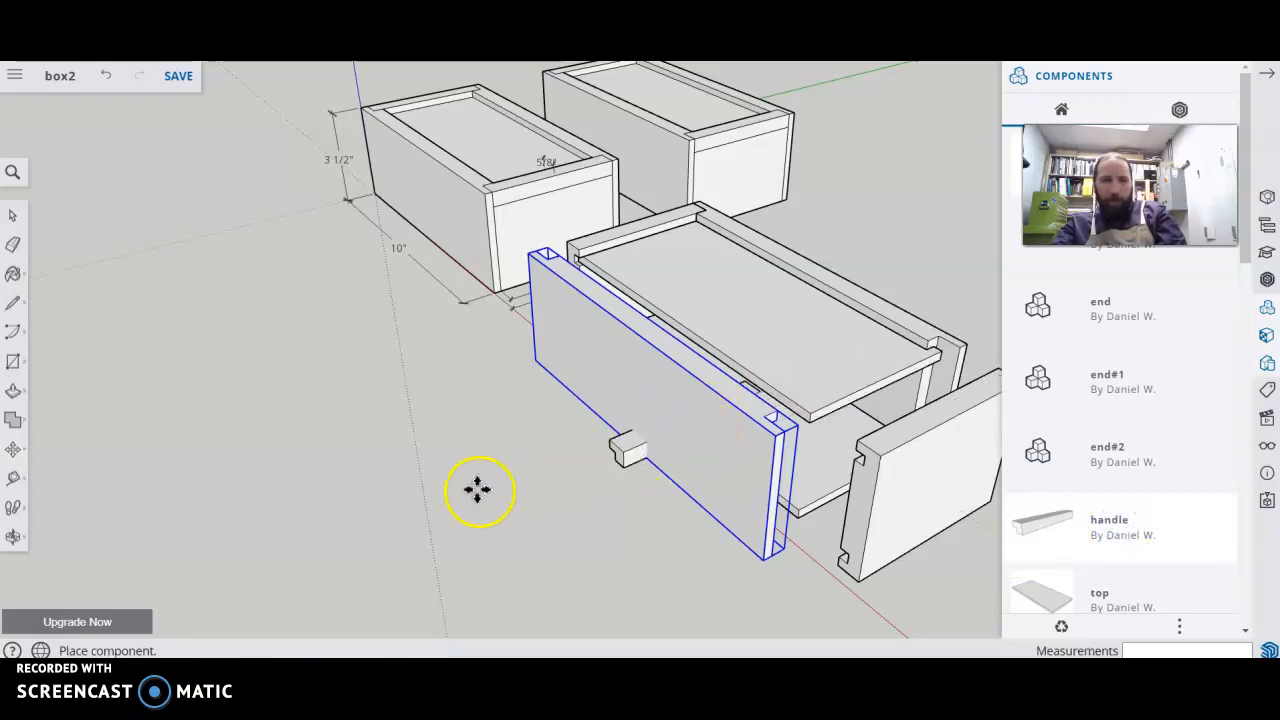
pyautogui.click(412, 558)
# Place an instance of the "end#2" component on the open ground beside the handle
pyautogui.moveTo(377, 520); pyautogui.dragTo(570, 389, button='middle')
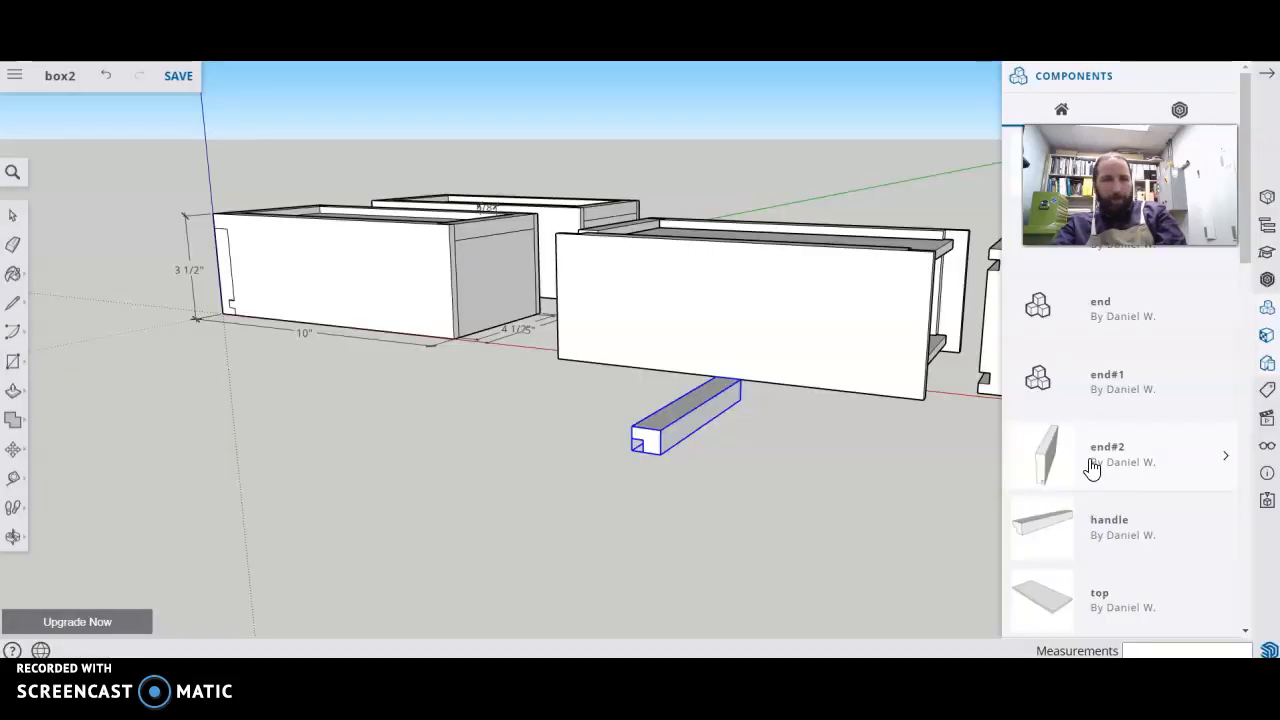
pyautogui.click(1092, 467)
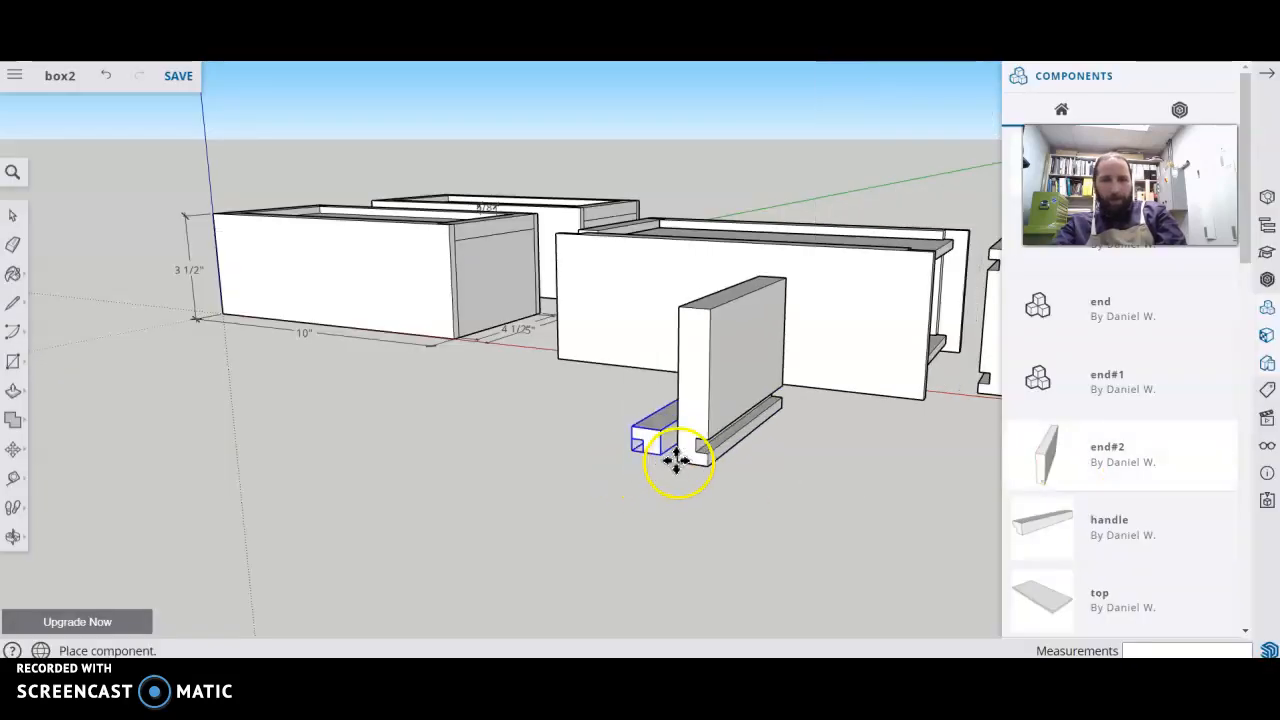
pyautogui.click(425, 480)
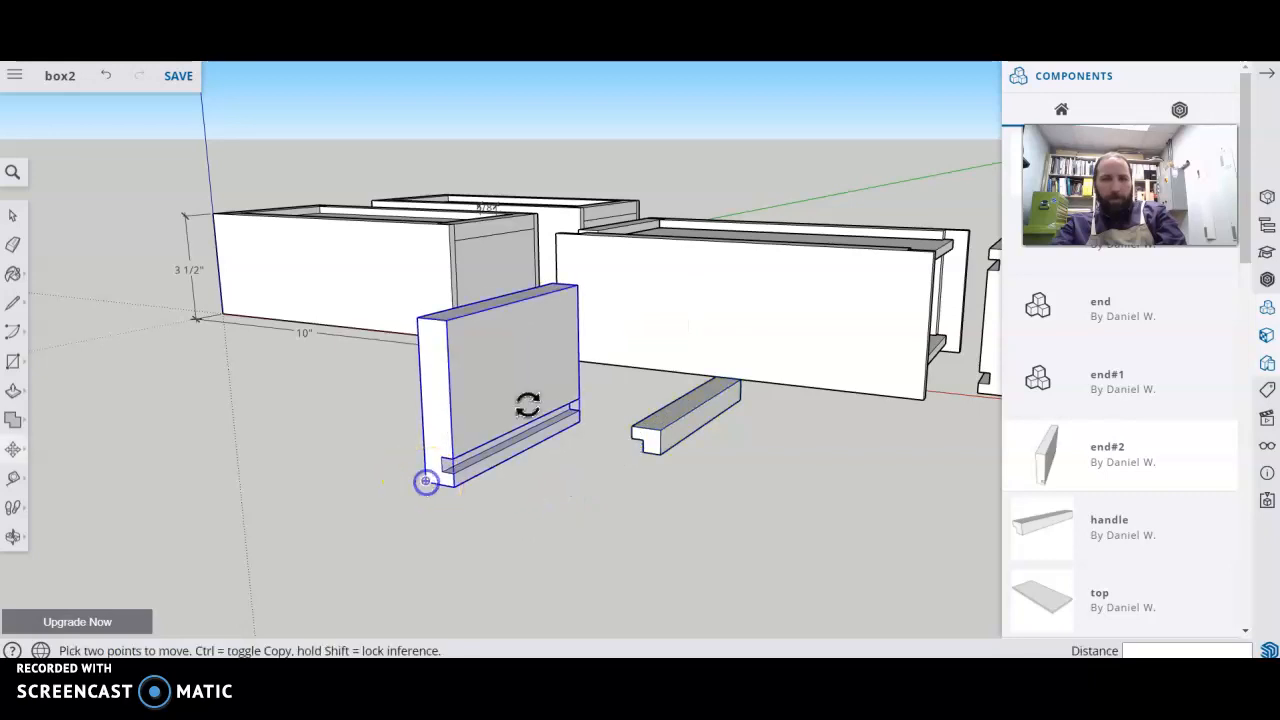
# Close the components list and examine the separated box boards together with the loose handle and end pieces
pyautogui.scroll(-5, 640, 294)
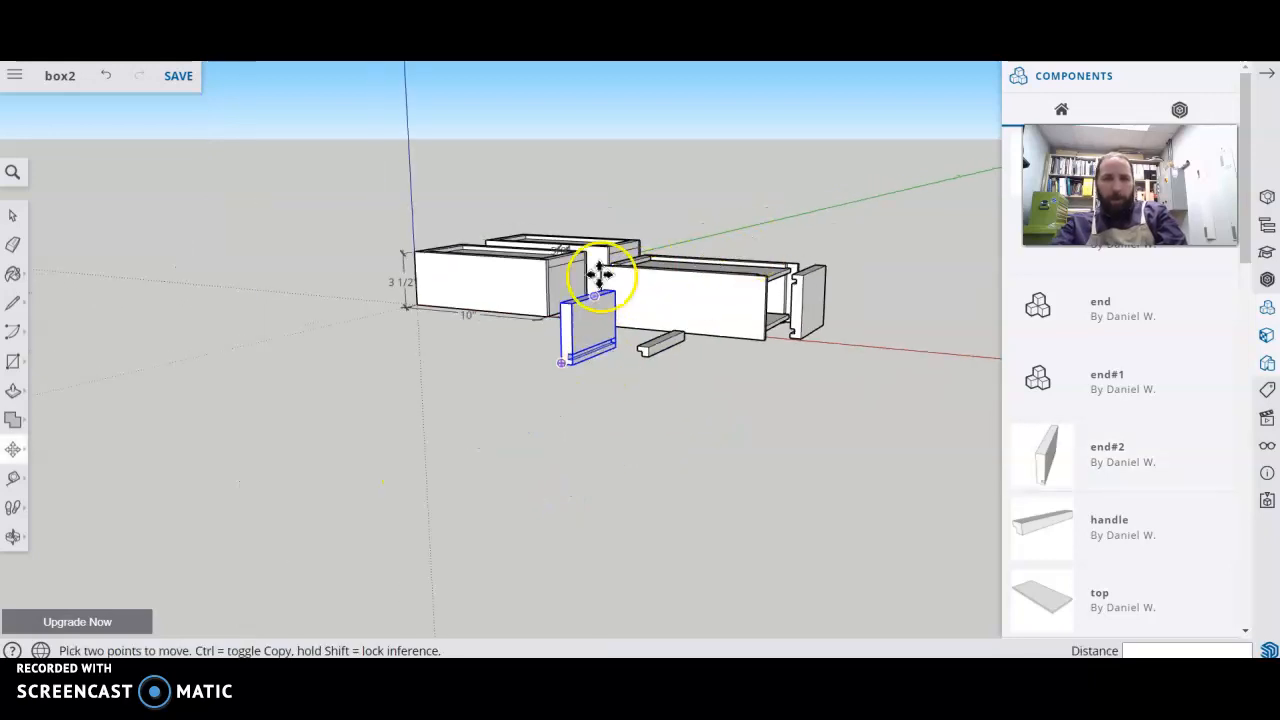
pyautogui.scroll(5, 596, 285)
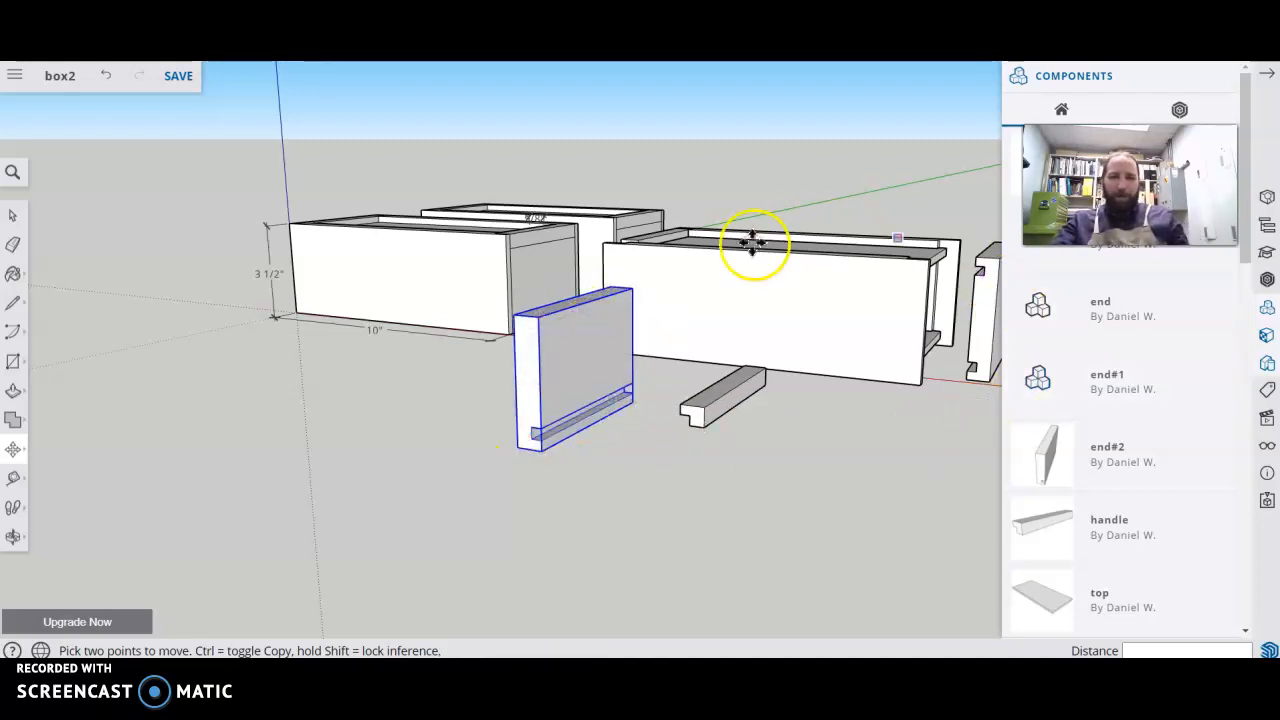
pyautogui.click(1264, 77)
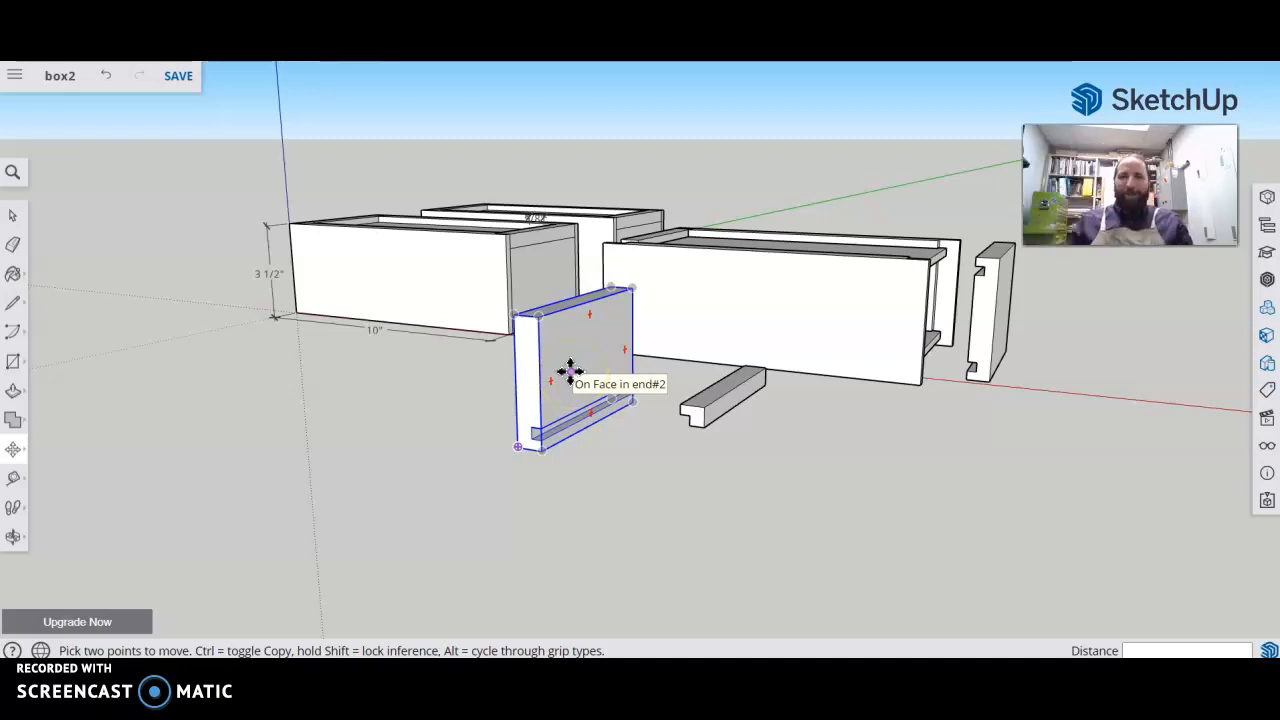
pyautogui.moveTo(954, 343); pyautogui.dragTo(823, 437, button='middle')
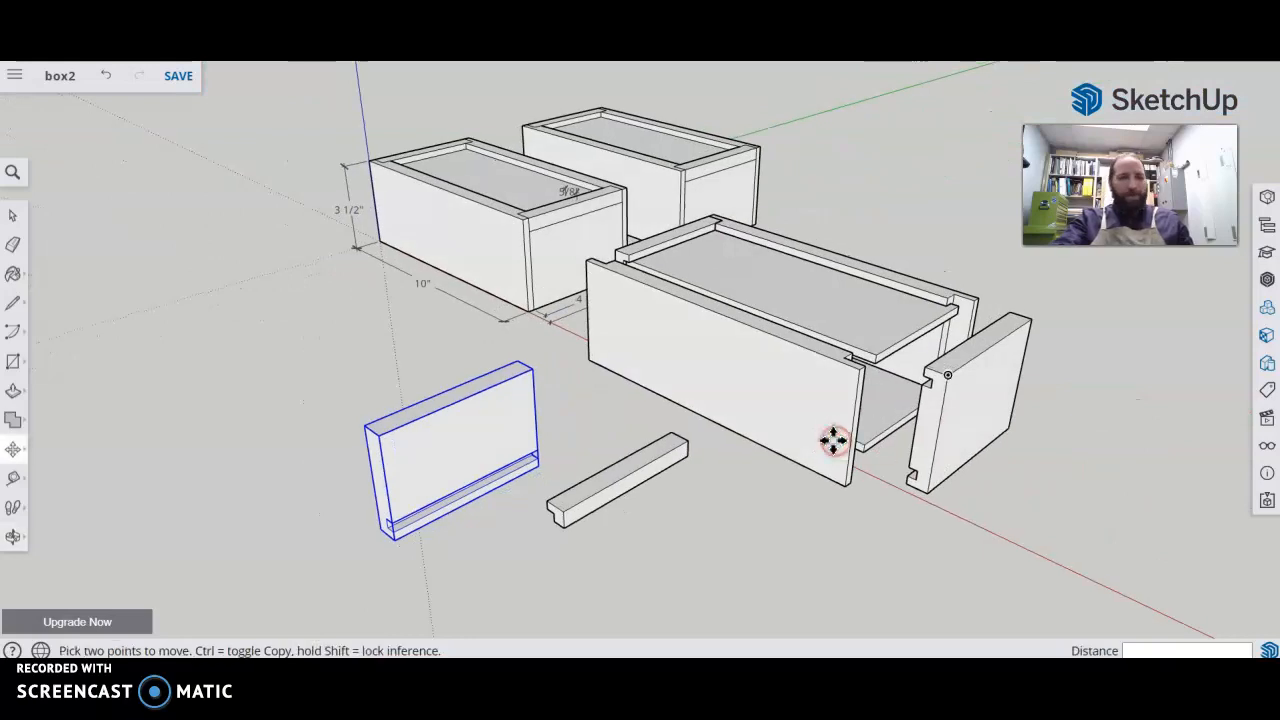